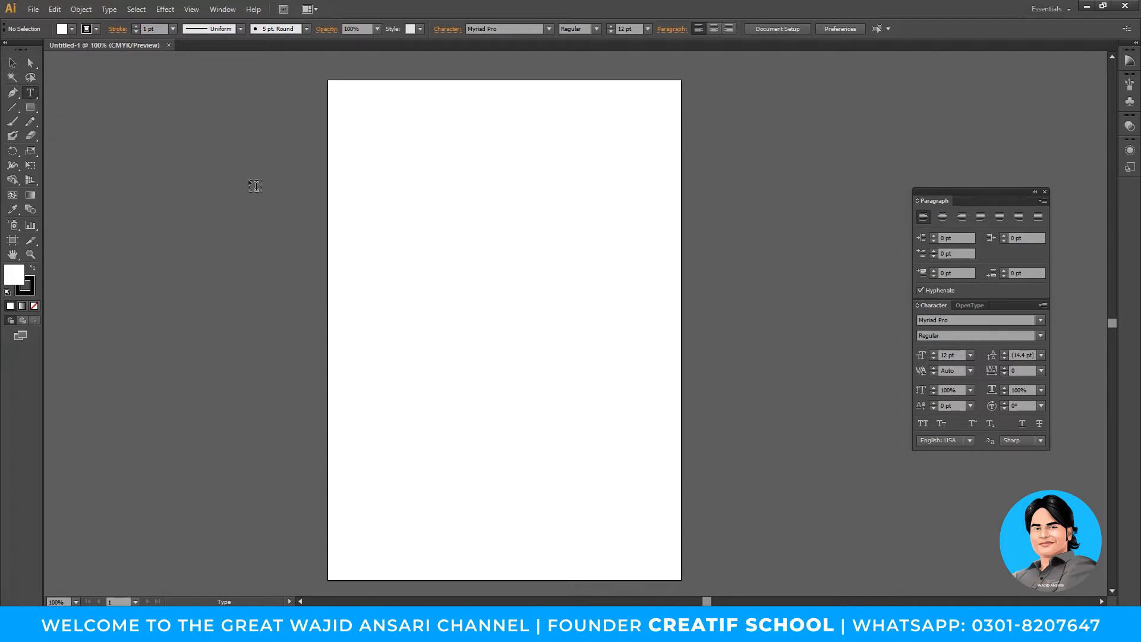
- Start a point-type text object near the top of the blank portrait artboard
click(480, 193)
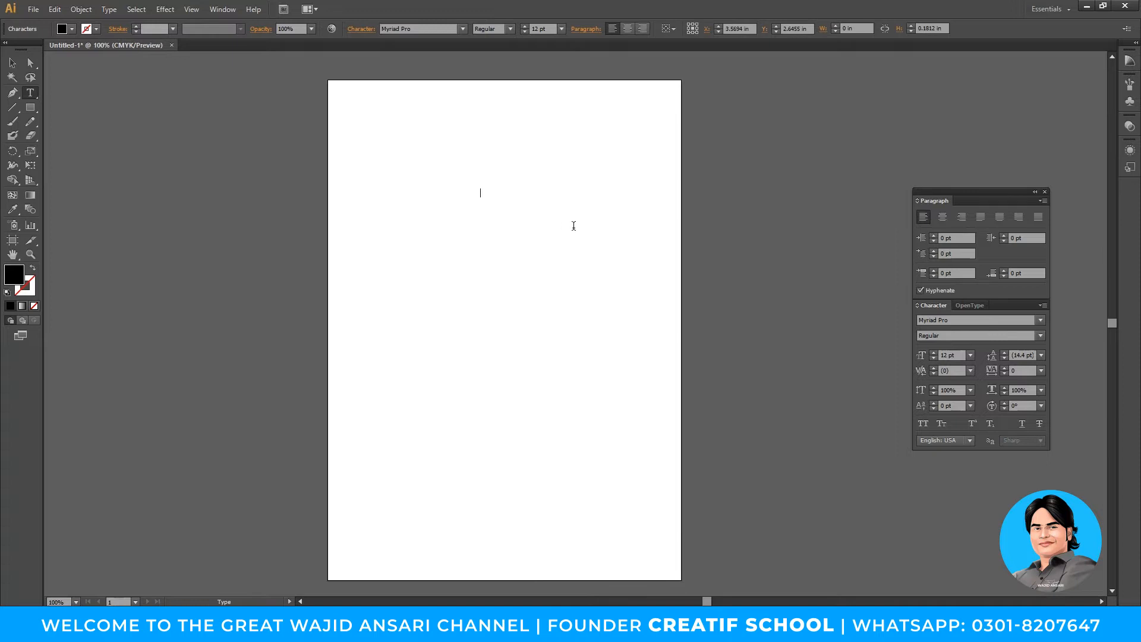
- Type the word 'Illustrator' and scale it up to 79.5 pt
text(c)
key(BackSpace)
text(Illustrator)
key(Escape)
drag(510, 198, 588, 233)
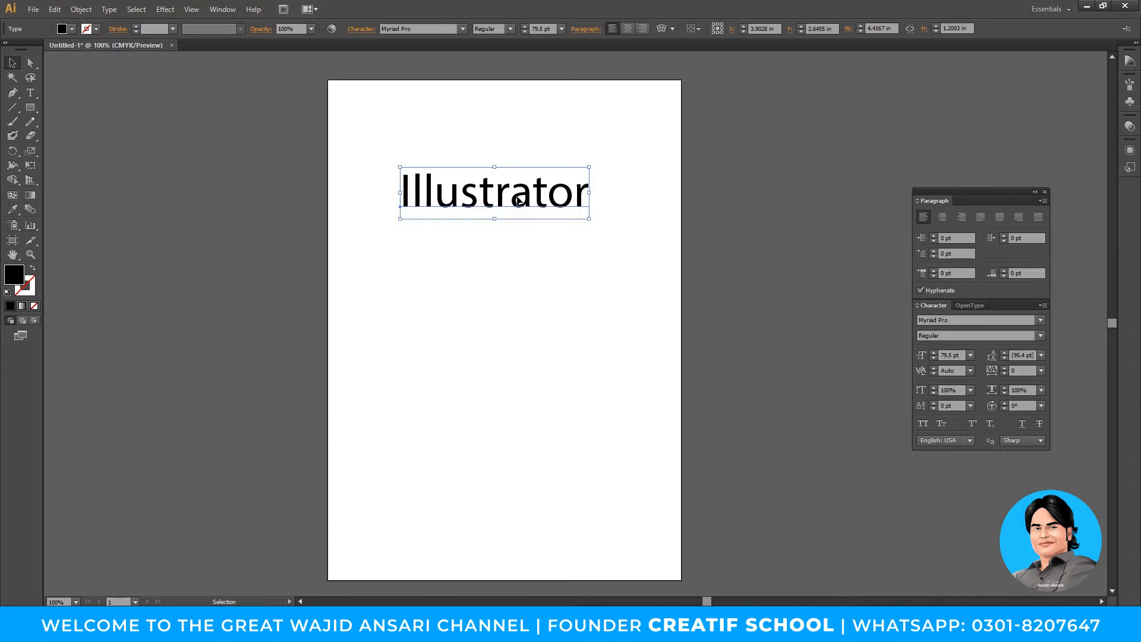
- Reposition the 'Illustrator' text higher up on the page
key(space)
drag(535, 199, 539, 370)
key(space)
key(space)
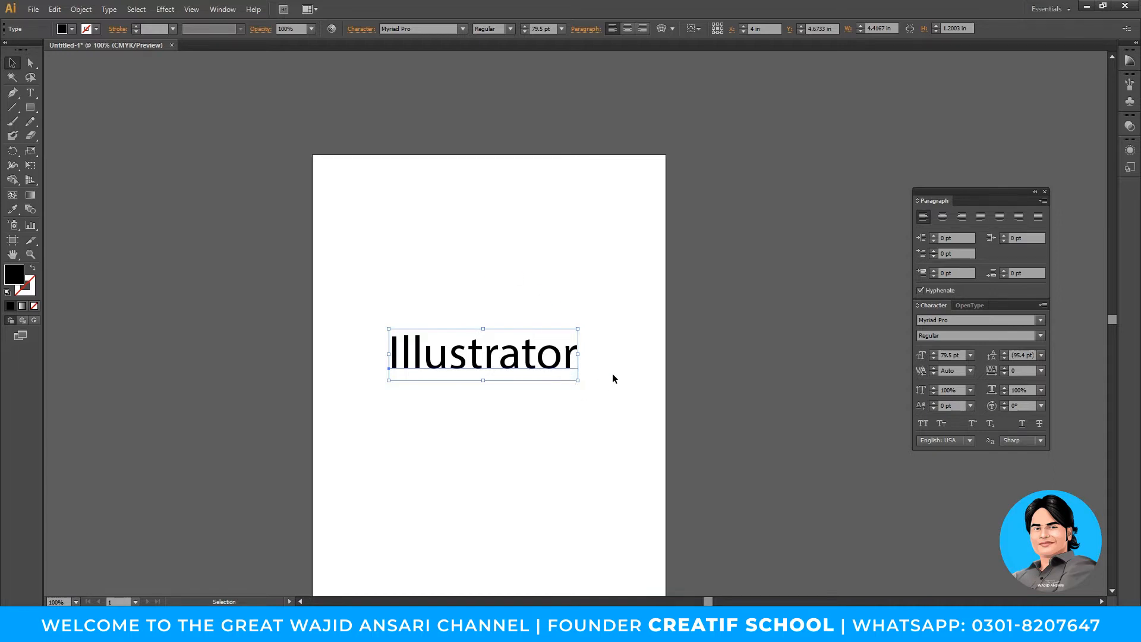
drag(601, 379, 606, 323)
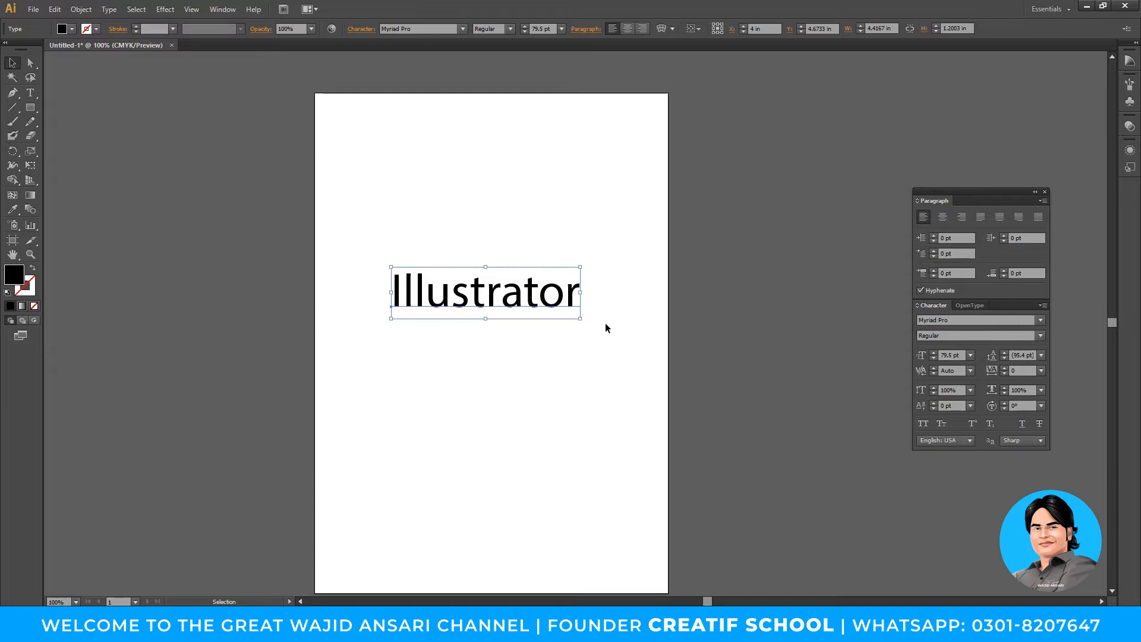
drag(498, 297, 498, 206)
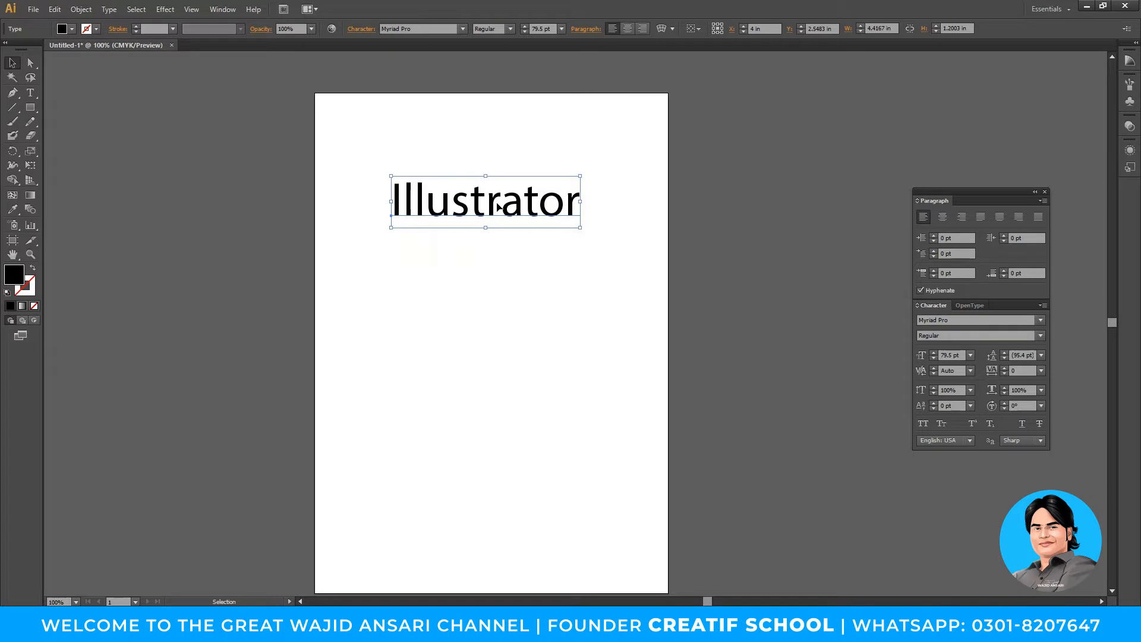
drag(522, 214, 526, 189)
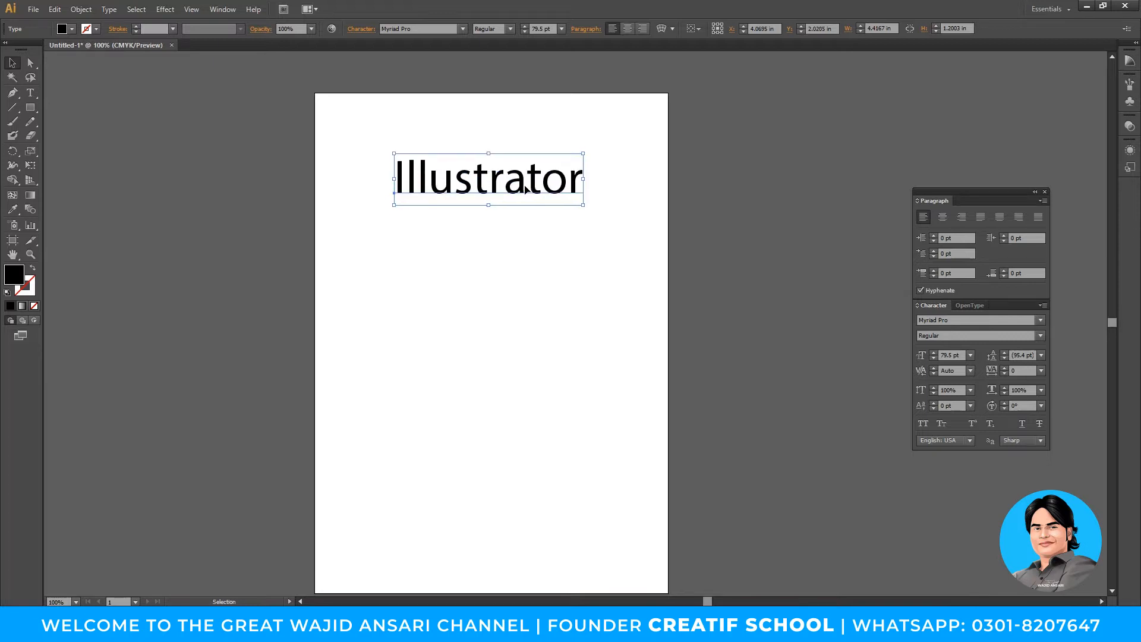
drag(517, 185, 547, 301)
- Duplicate the line below and retype the copy as the person's full name
key(t)
double_click(546, 304)
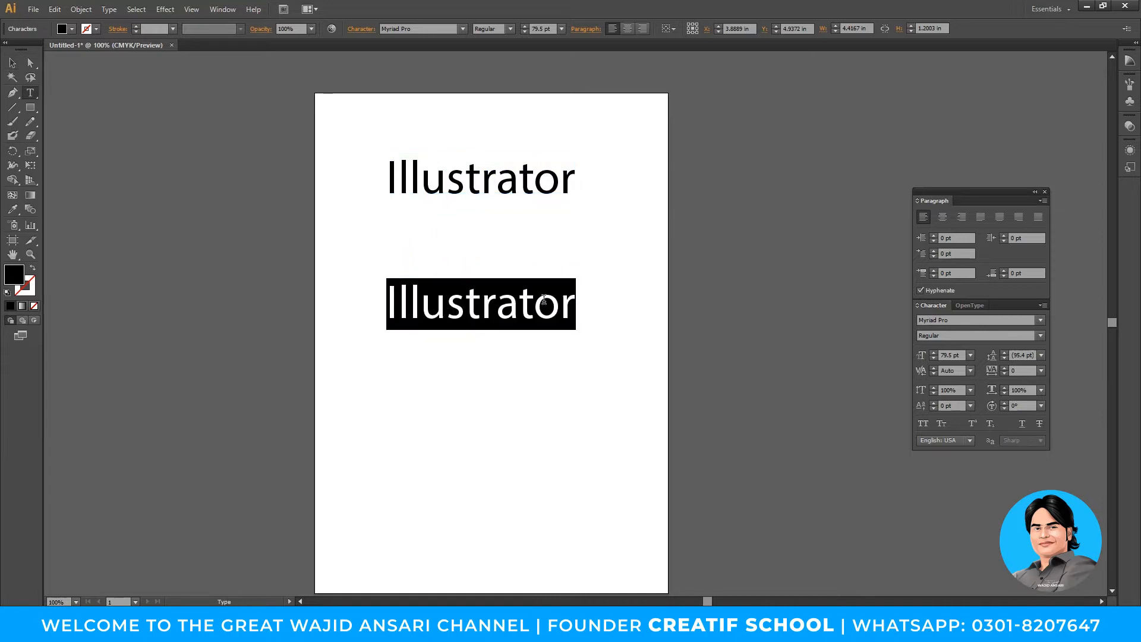
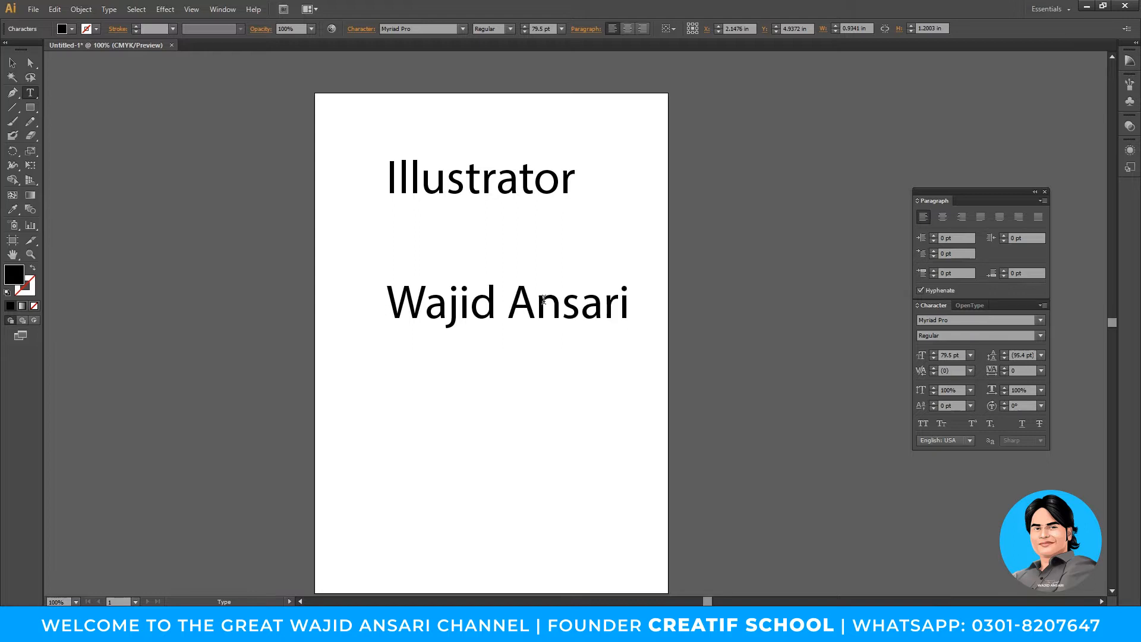
key(Escape)
drag(543, 300, 547, 373)
key(ctrl+z)
- Retype the top line as 'The Great' and move it down above the name
click(528, 185)
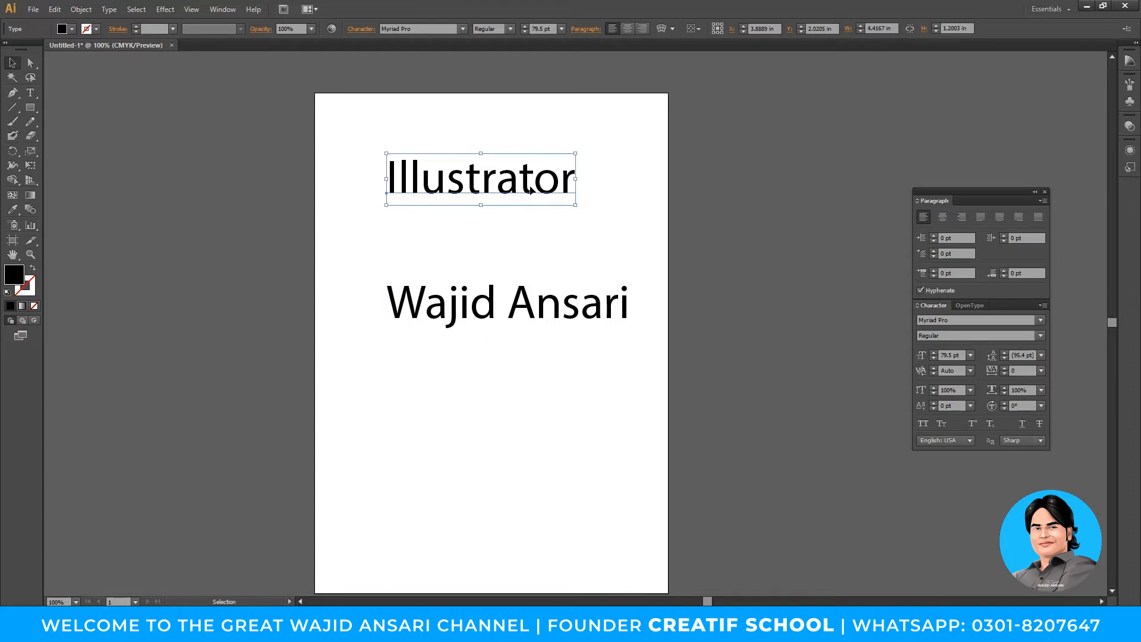
double_click(530, 184)
text(The)
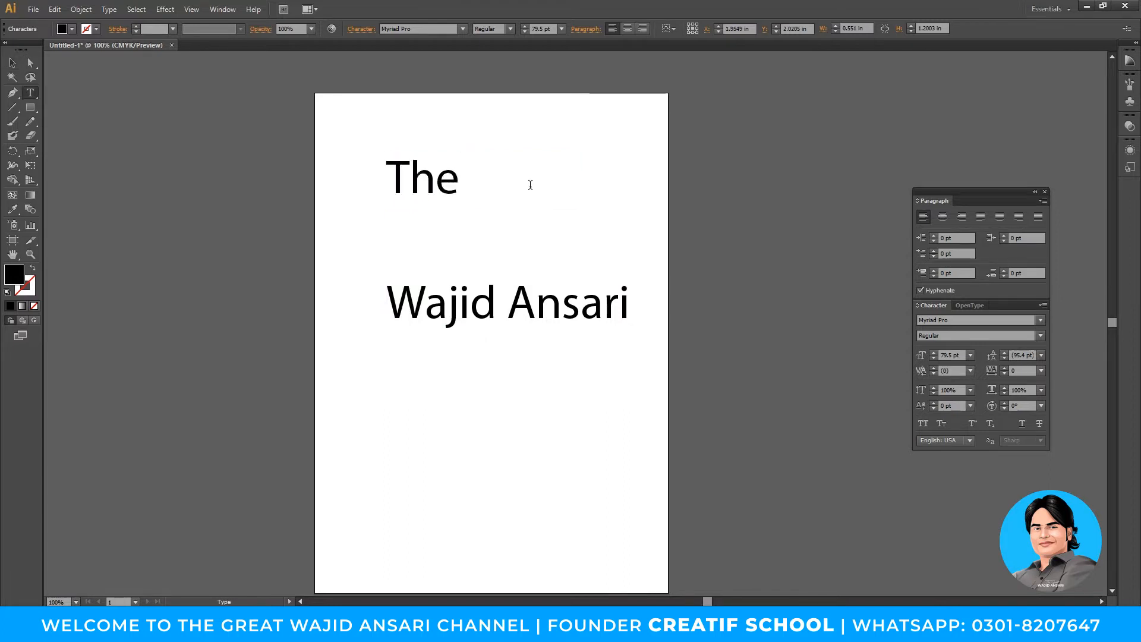
text( Great)
key(Escape)
drag(556, 191, 518, 328)
shift+click(517, 312)
drag(561, 390, 561, 384)
drag(369, 287, 664, 425)
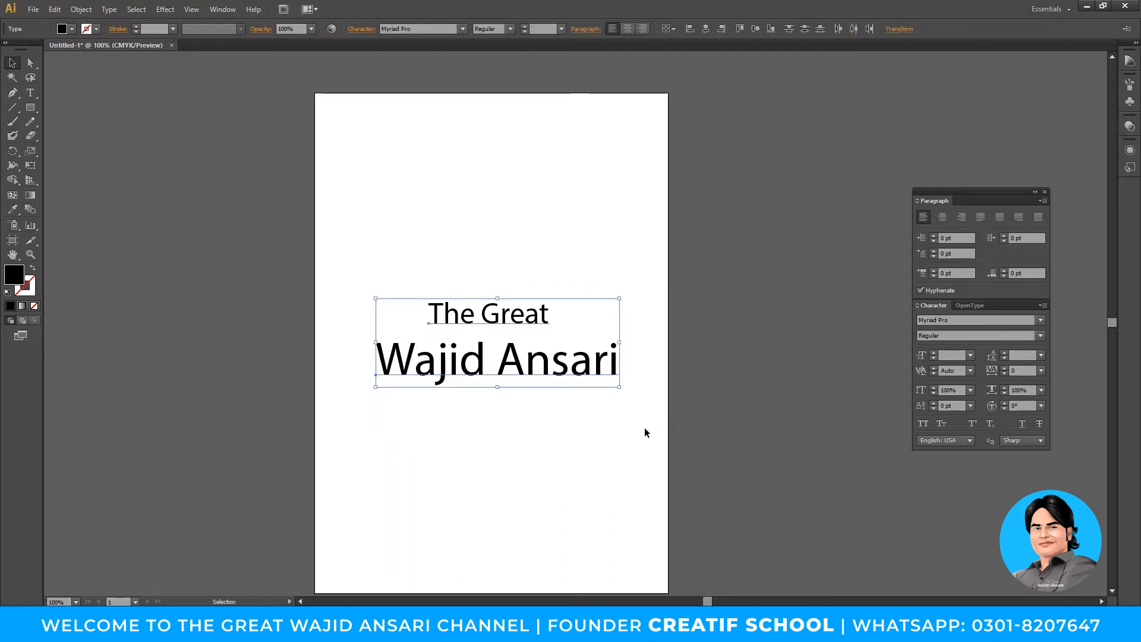
click(422, 287)
- Centre 'The Great' horizontally over the name line
drag(386, 258, 675, 453)
key(space)
drag(550, 410, 486, 363)
click(486, 392)
key(space)
drag(521, 421, 561, 437)
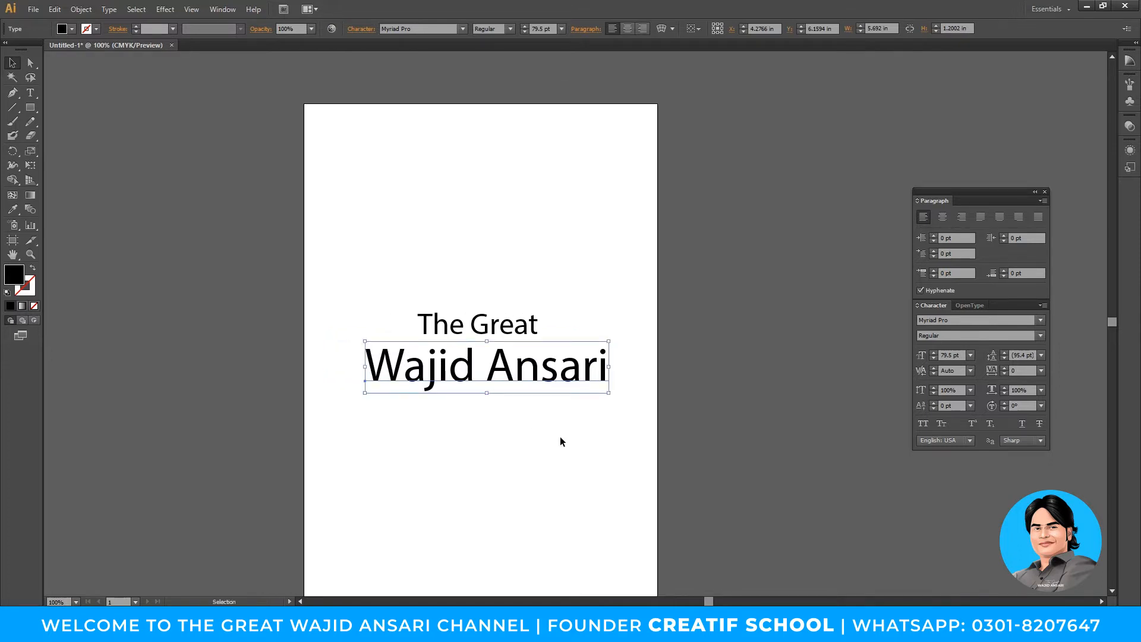
key(space)
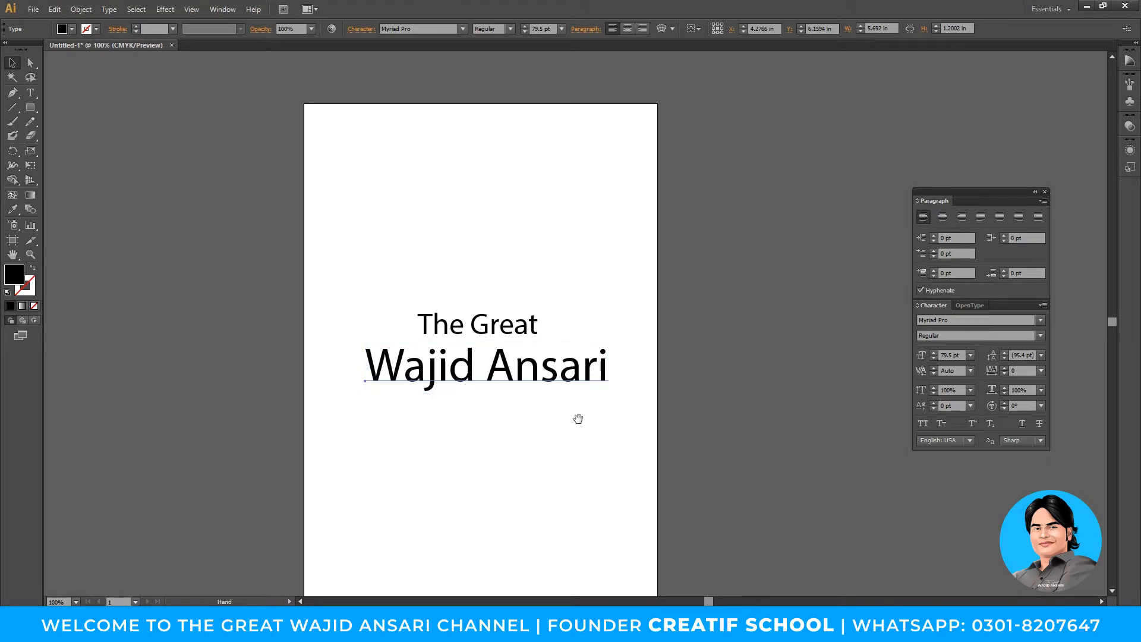
drag(576, 424, 593, 415)
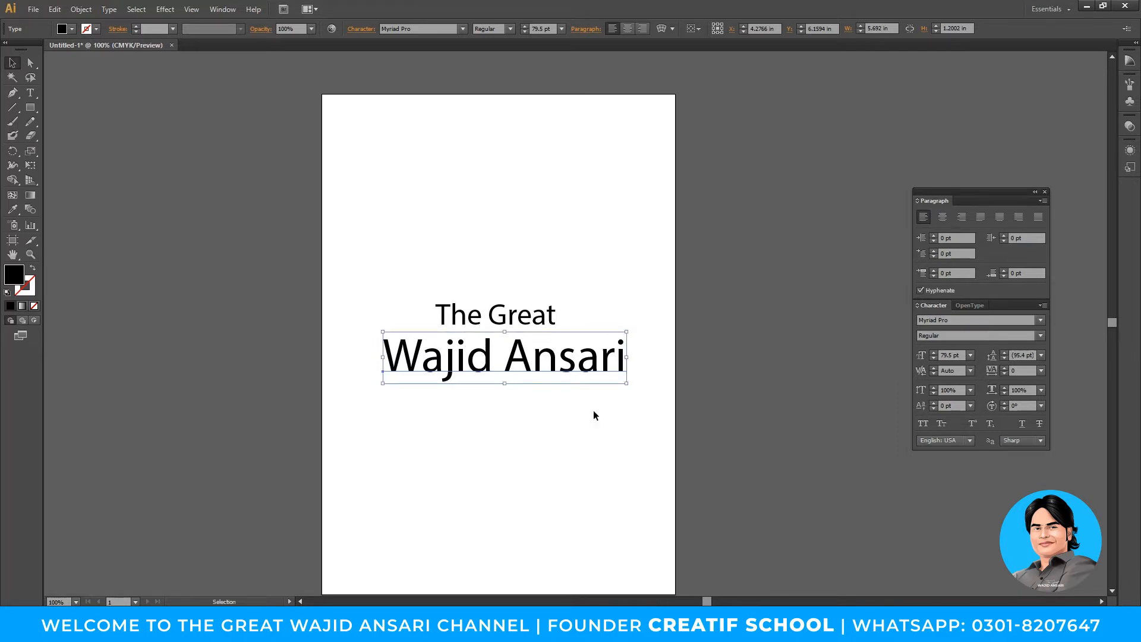
click(593, 410)
key(space)
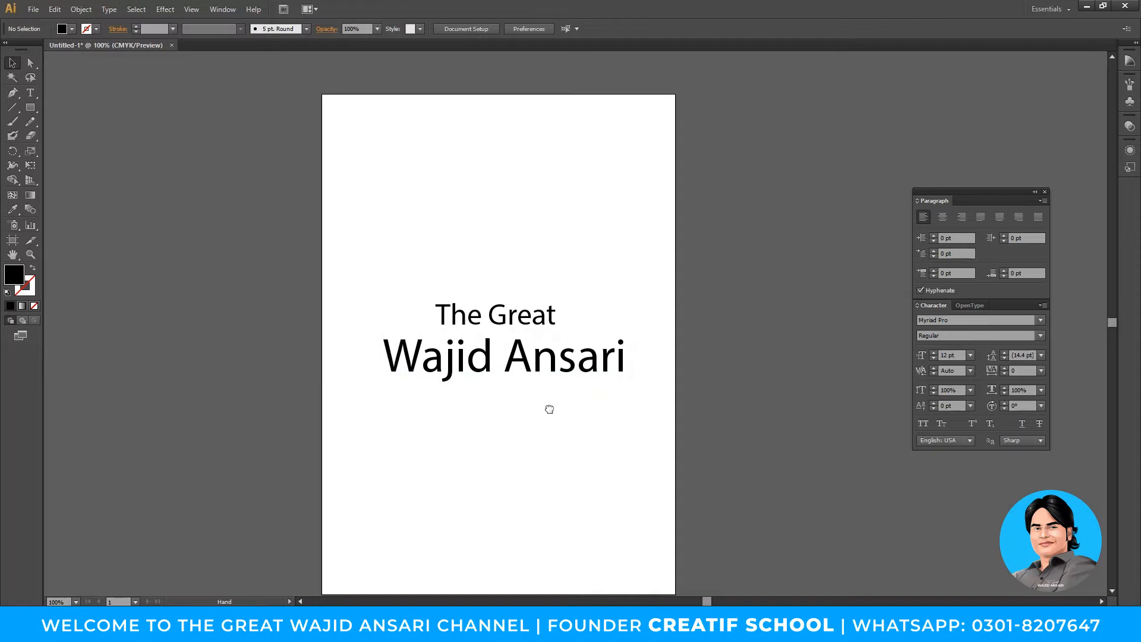
drag(550, 402, 549, 414)
mouse_move(519, 331)
mouse_down()
mouse_move(535, 326)
mouse_move(522, 331)
mouse_up()
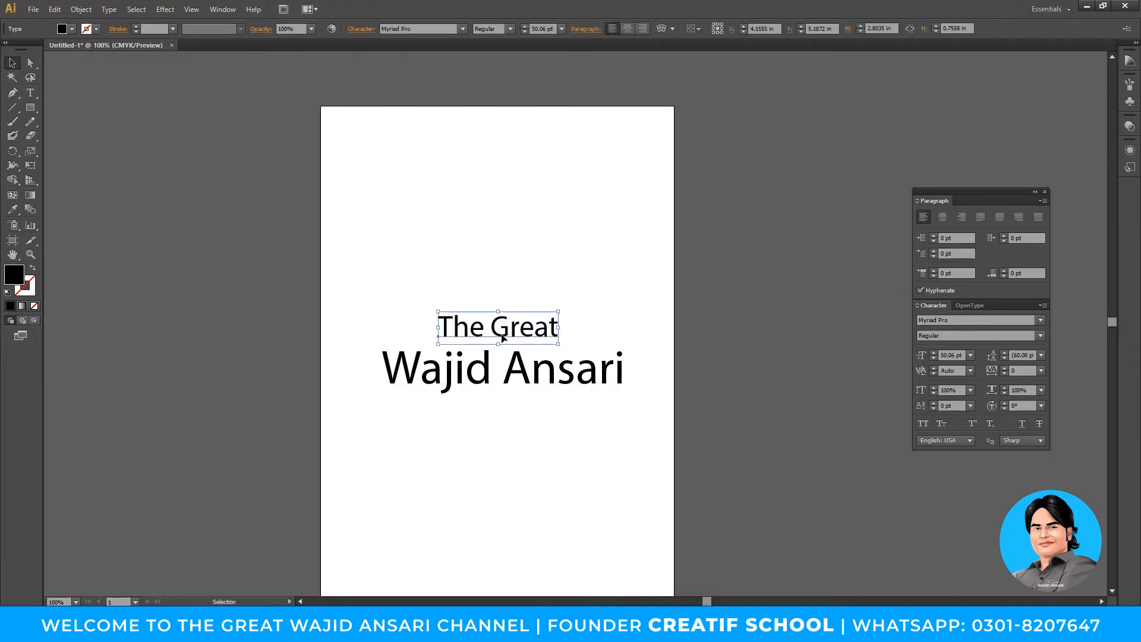
- Check the font of 'The Great', then select both text lines together
click(430, 31)
click(458, 285)
drag(376, 298, 625, 413)
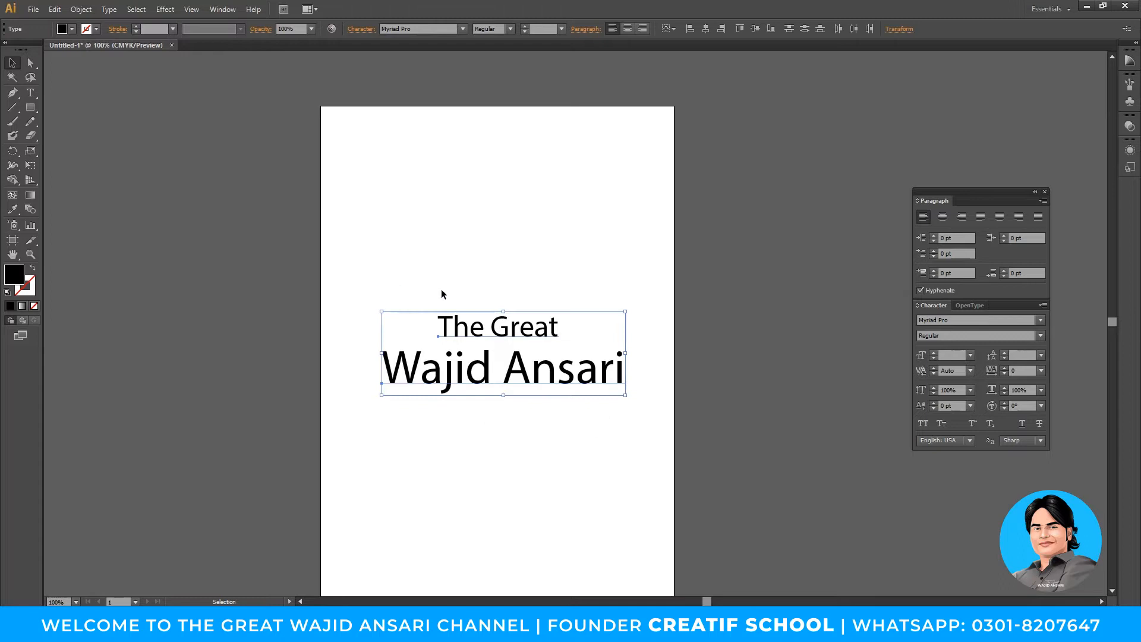
drag(379, 294, 658, 445)
drag(355, 291, 636, 408)
- Select both text lines and then clear the selection in Illustrator
click(576, 440)
drag(336, 273, 634, 451)
click(629, 501)
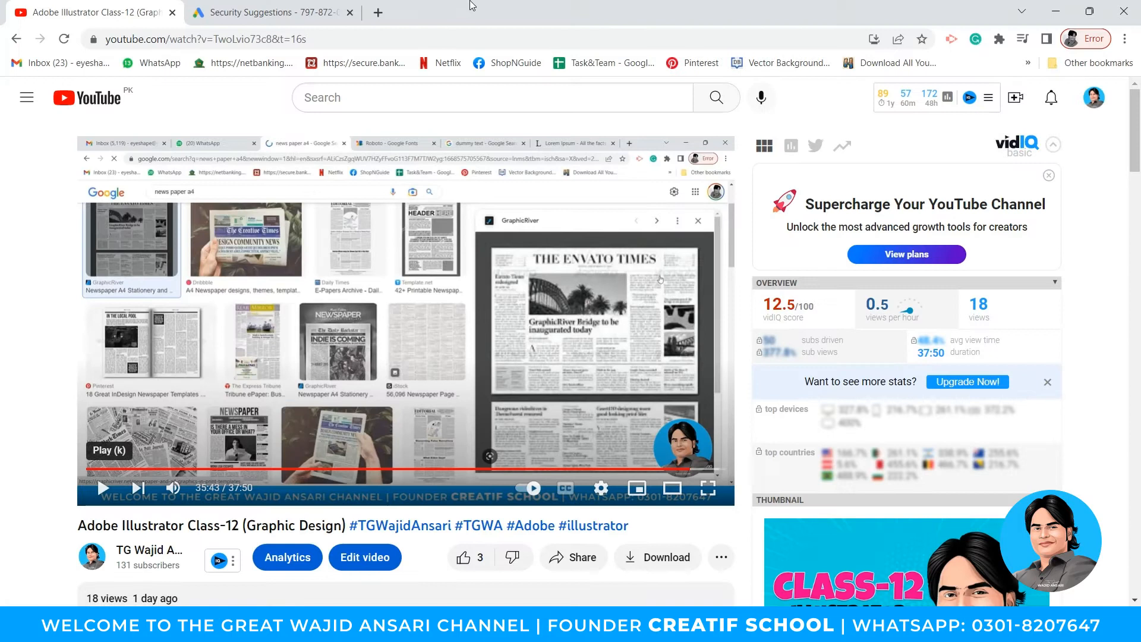
- Open a new Chrome tab and go to dafont.com
click(379, 12)
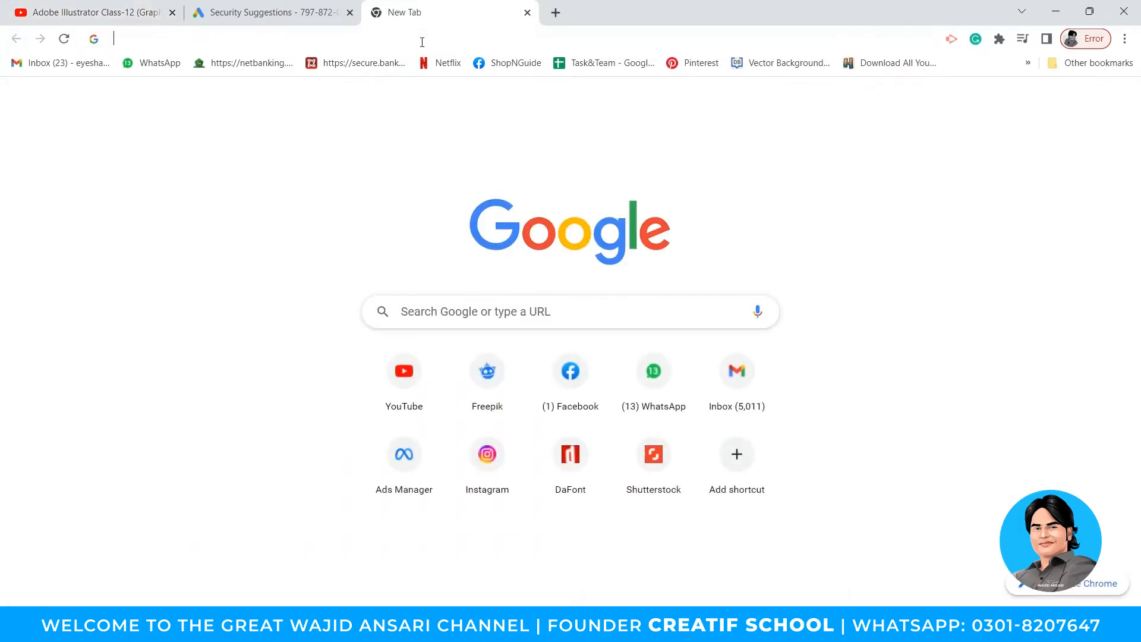
click(423, 39)
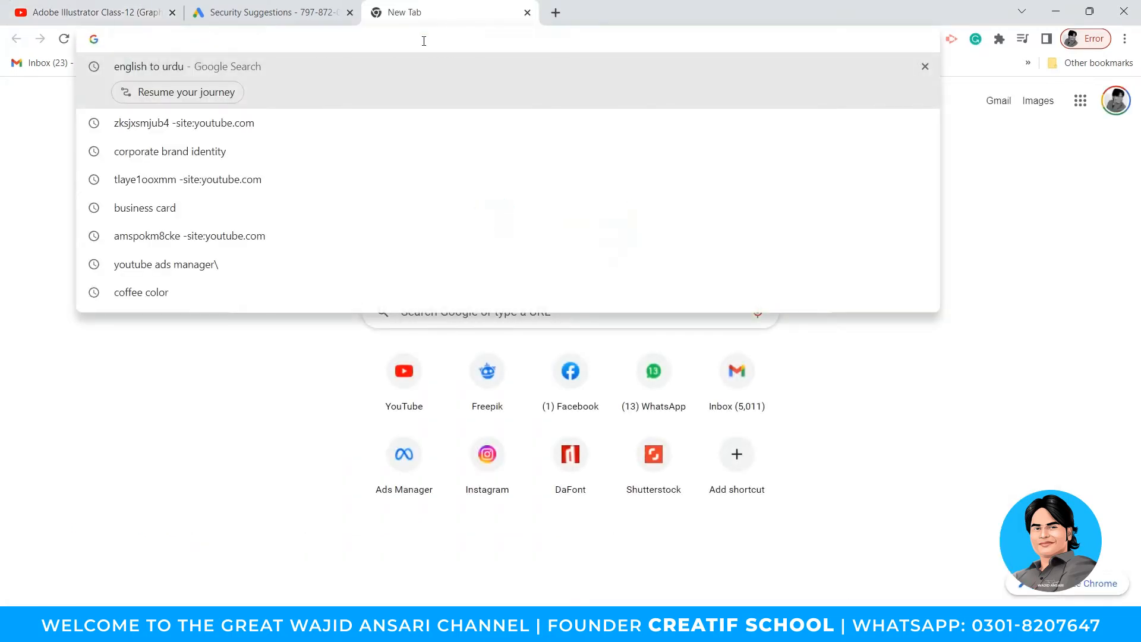
text(dafo)
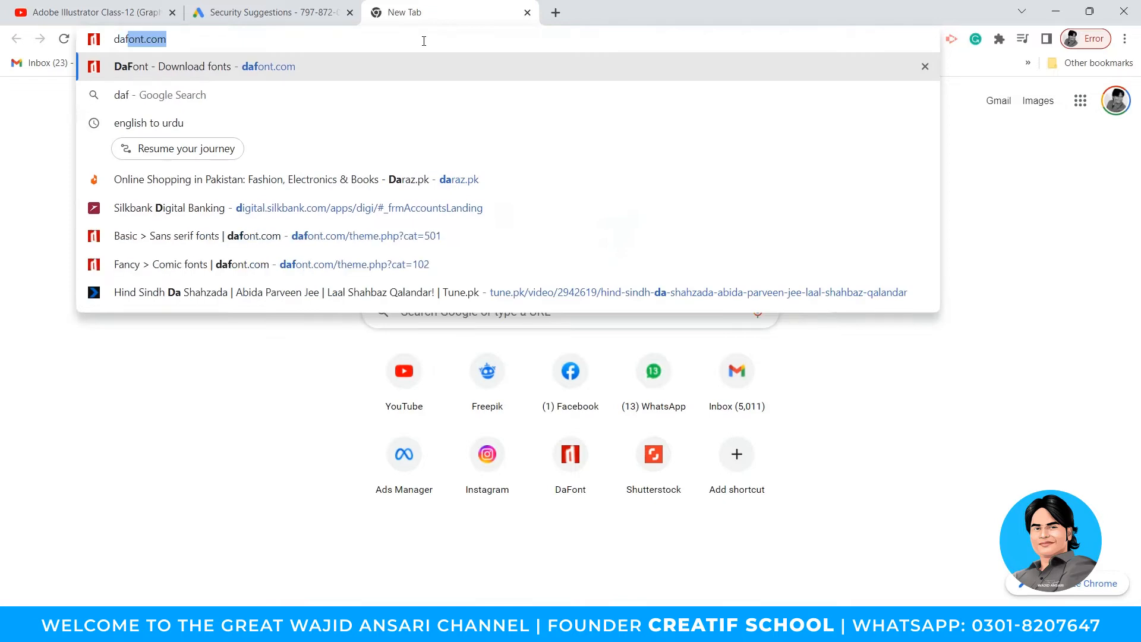
text(nt.com)
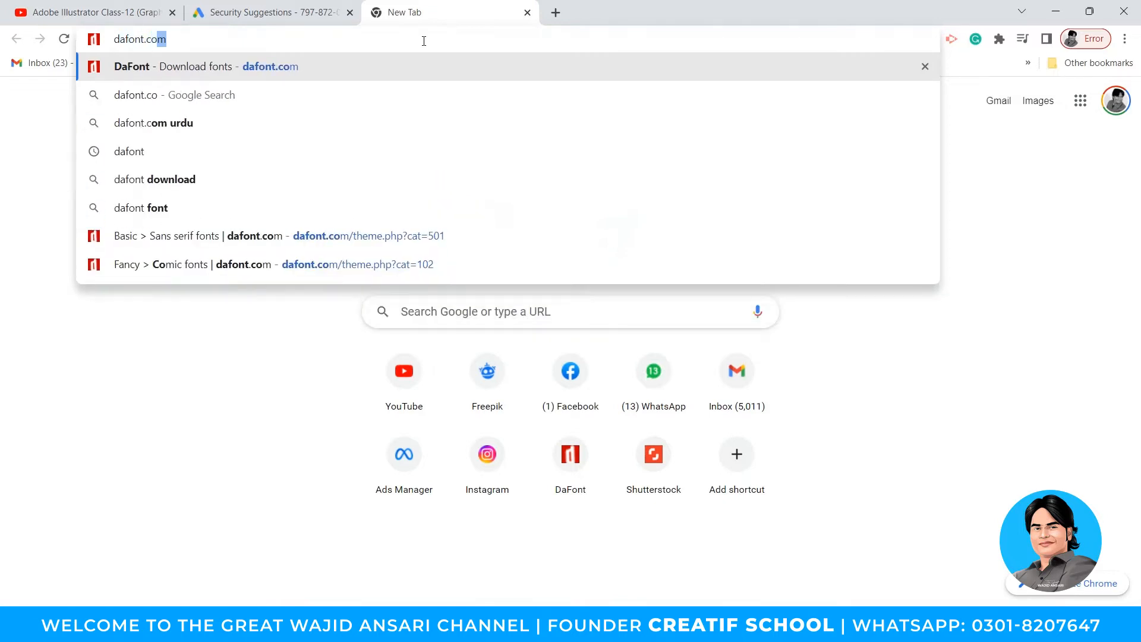
key(Return)
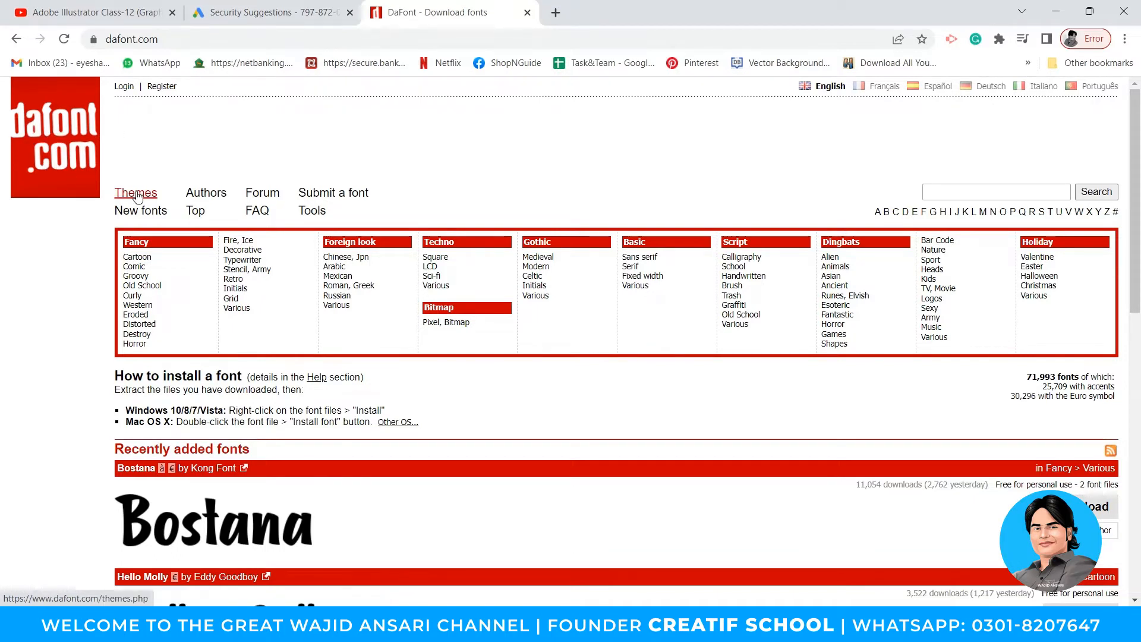
- Scroll the DaFont home page down to recently added fonts like Bostana and Hello Molly
scroll(267, 258, down, 3)
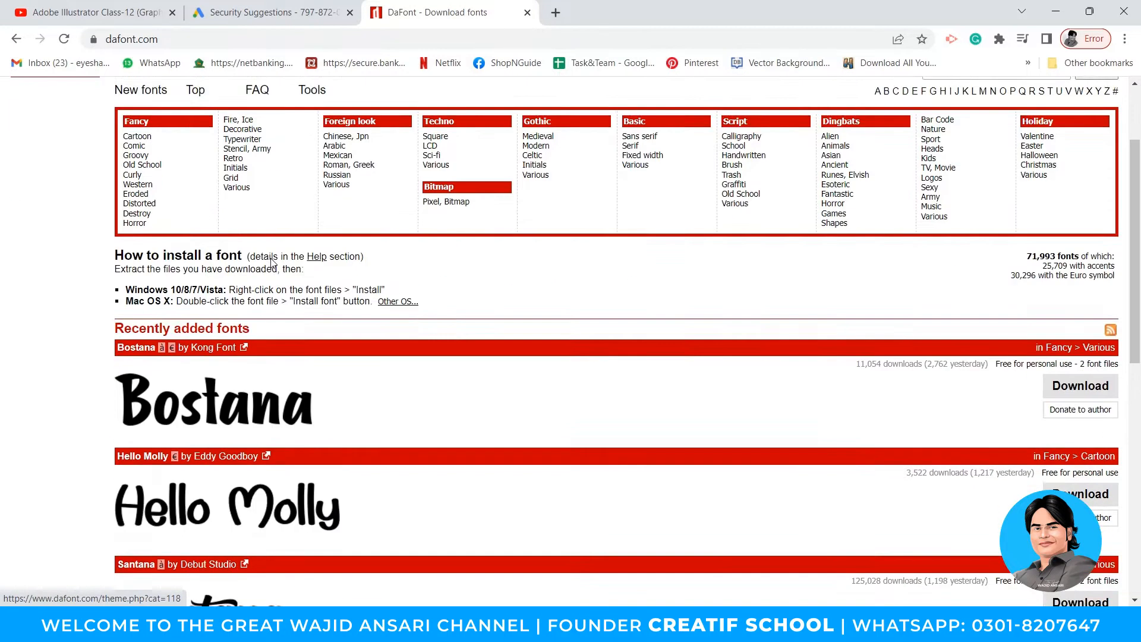
scroll(271, 258, down, 7)
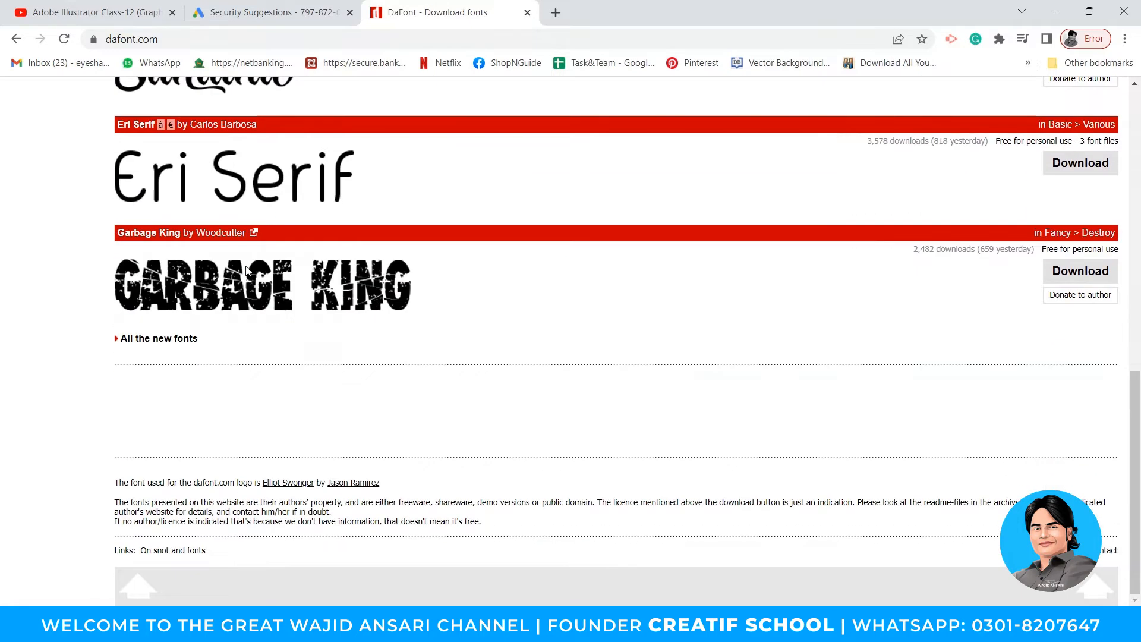
scroll(270, 327, up, 10)
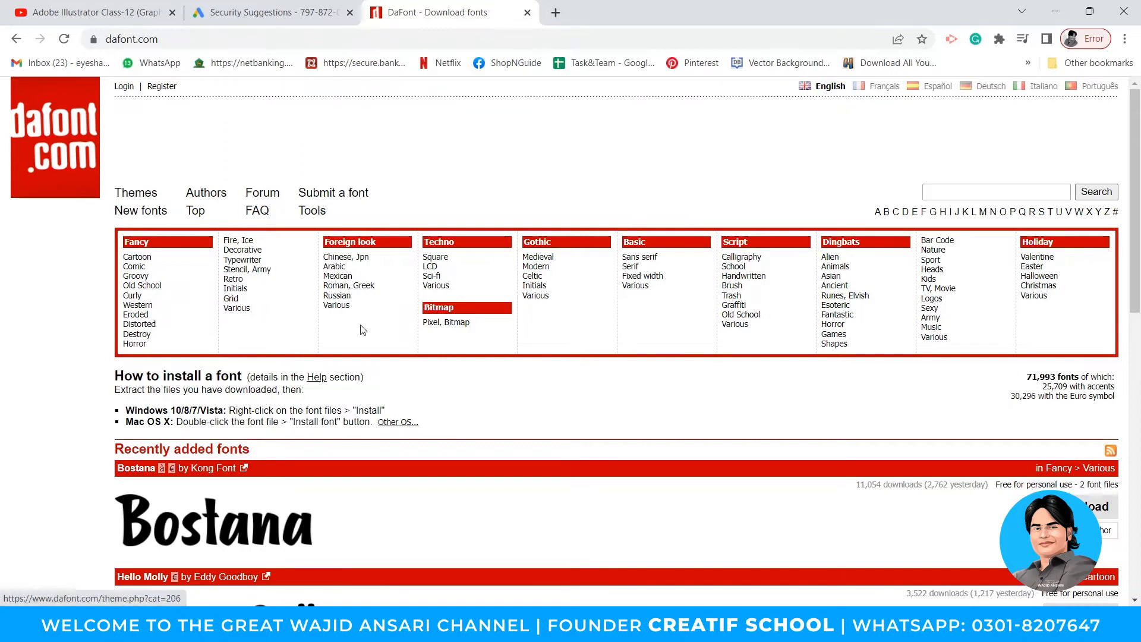
scroll(570, 338, down, 5)
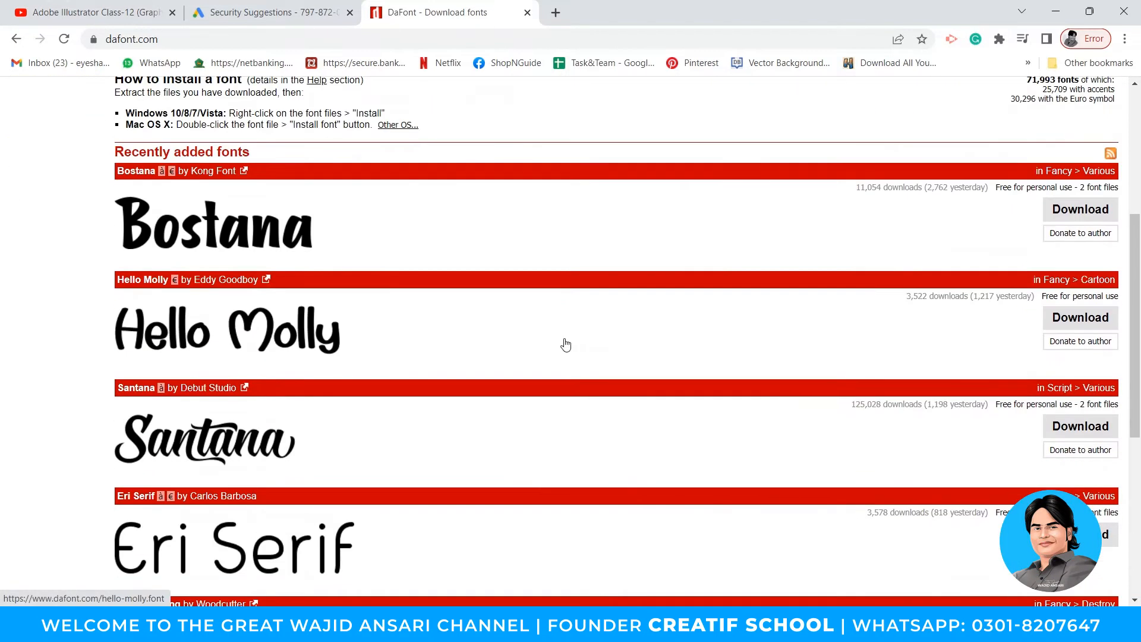
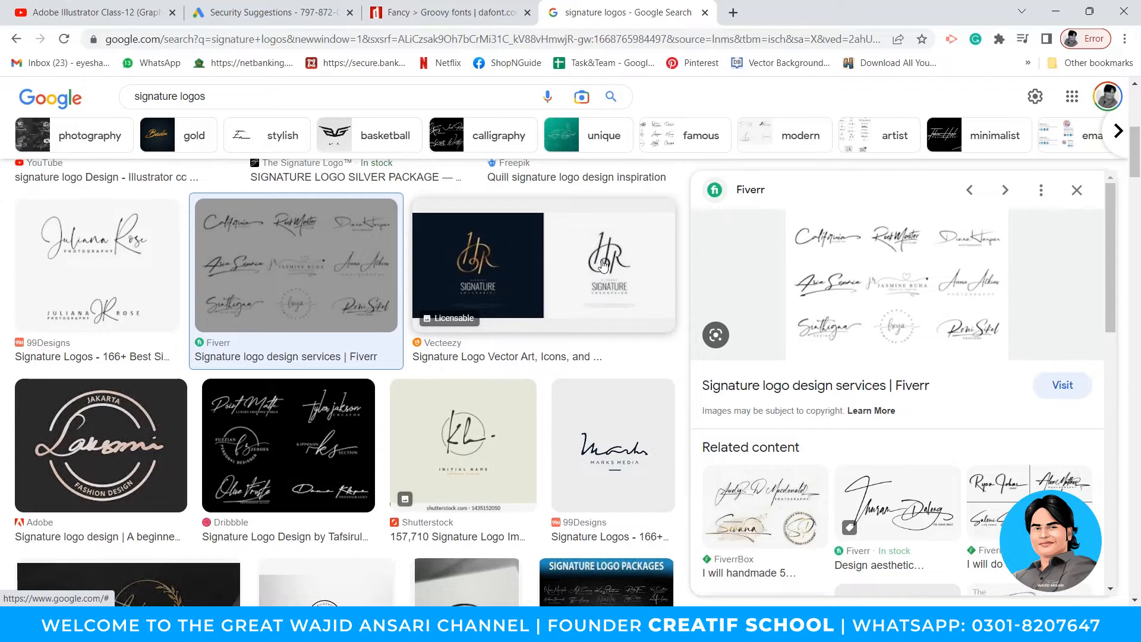
- Preview signature logo examples from Vecteezy, Fiverr, Dribbble, Shutterstock and Signature Logo Packages
click(603, 264)
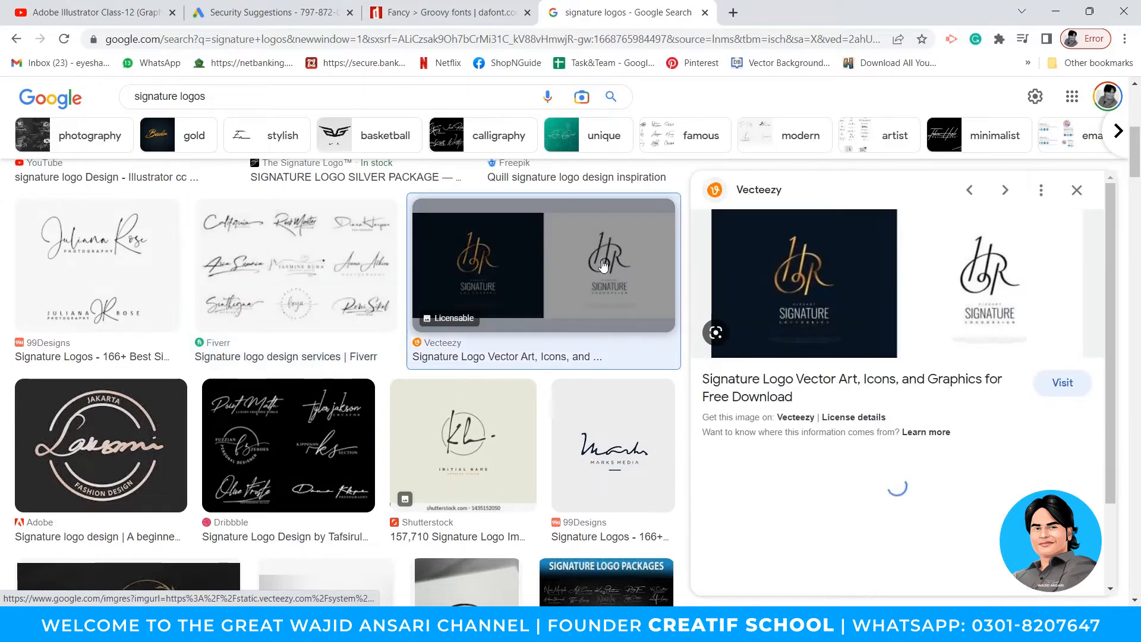
click(136, 259)
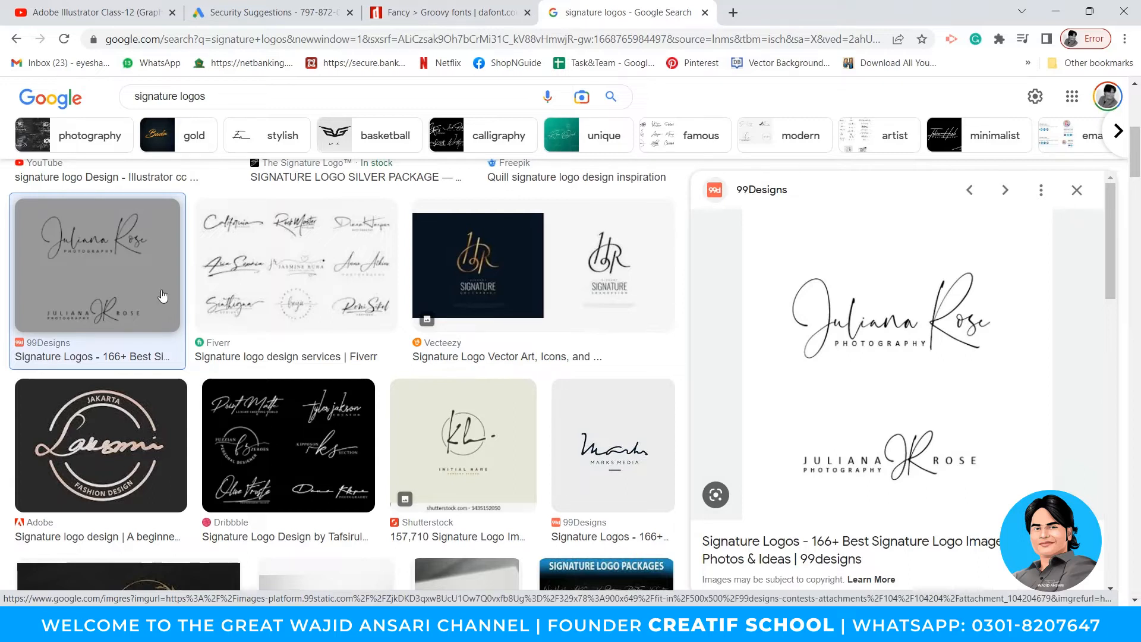
click(272, 297)
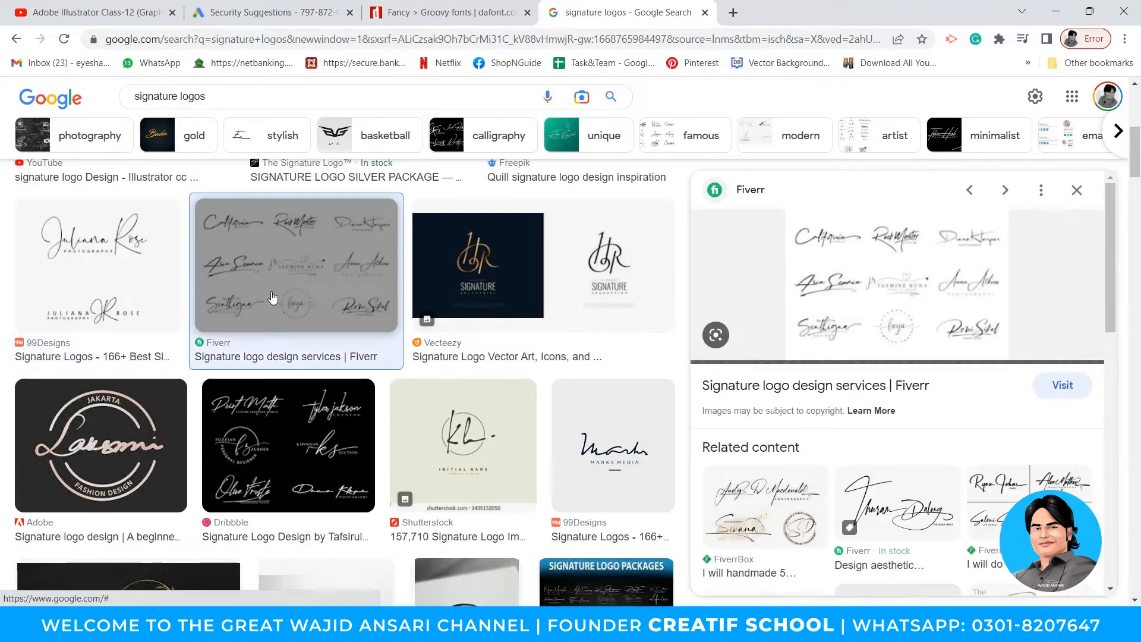
click(289, 423)
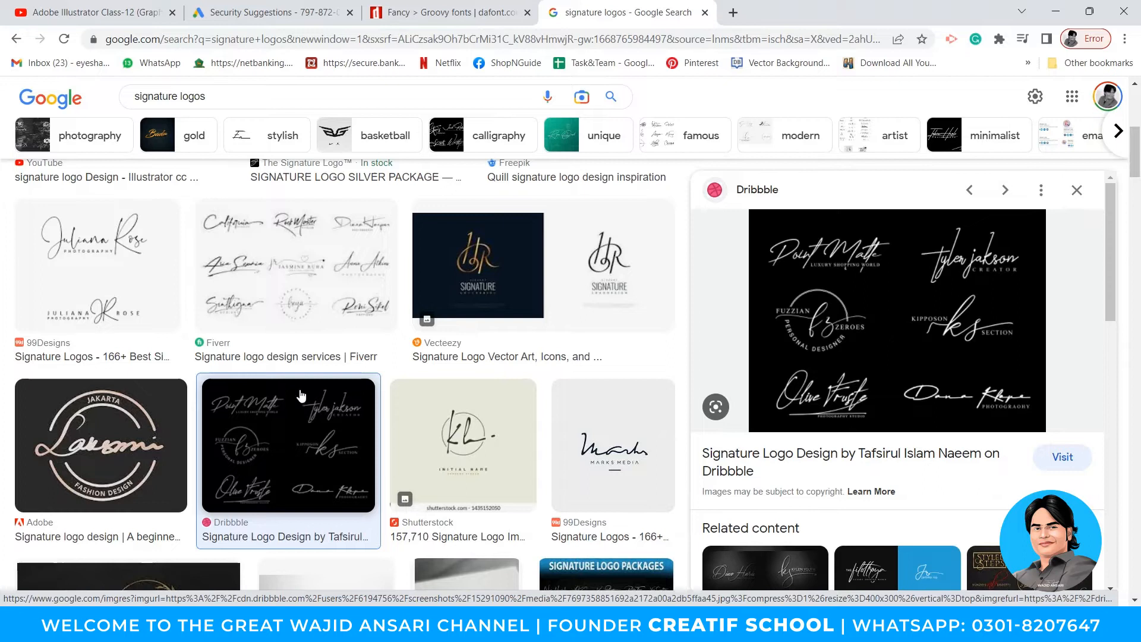
click(442, 291)
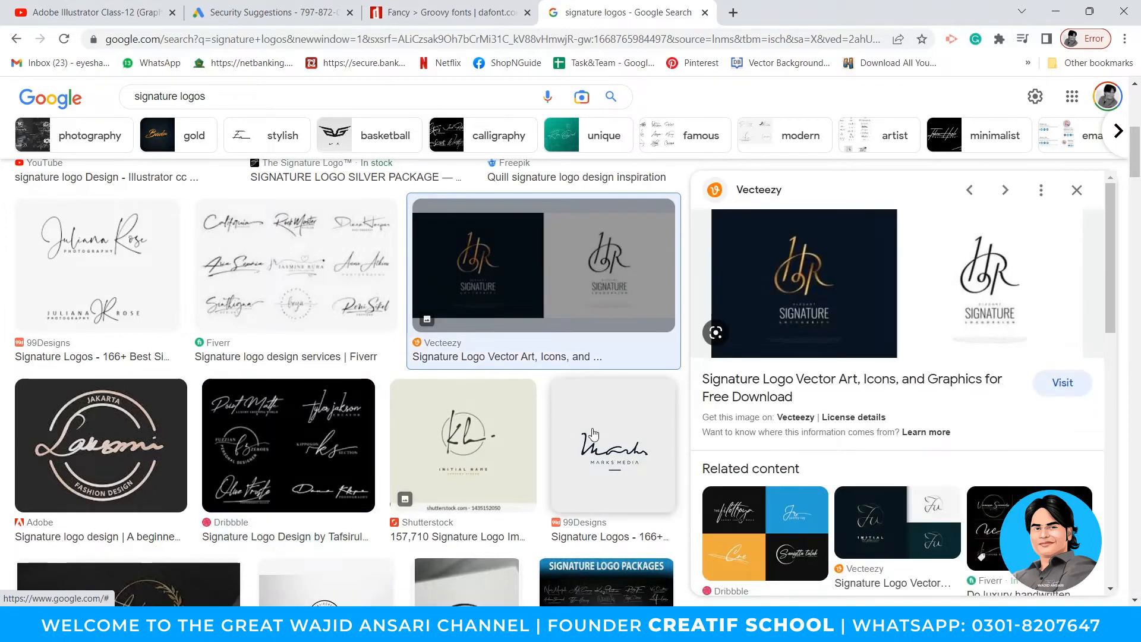
click(593, 433)
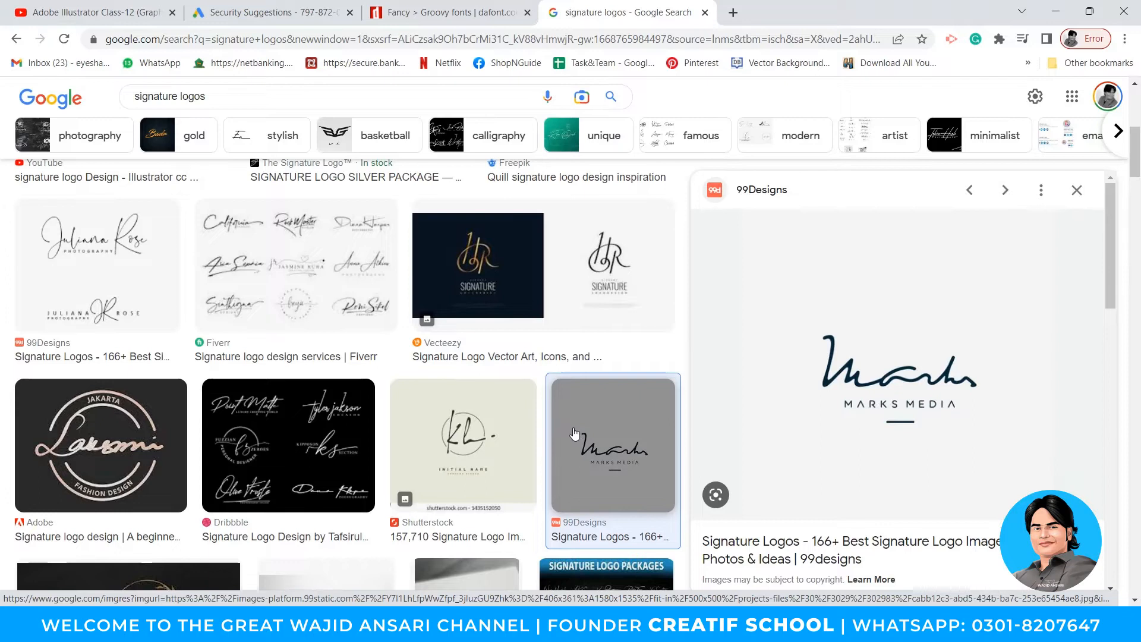
click(519, 423)
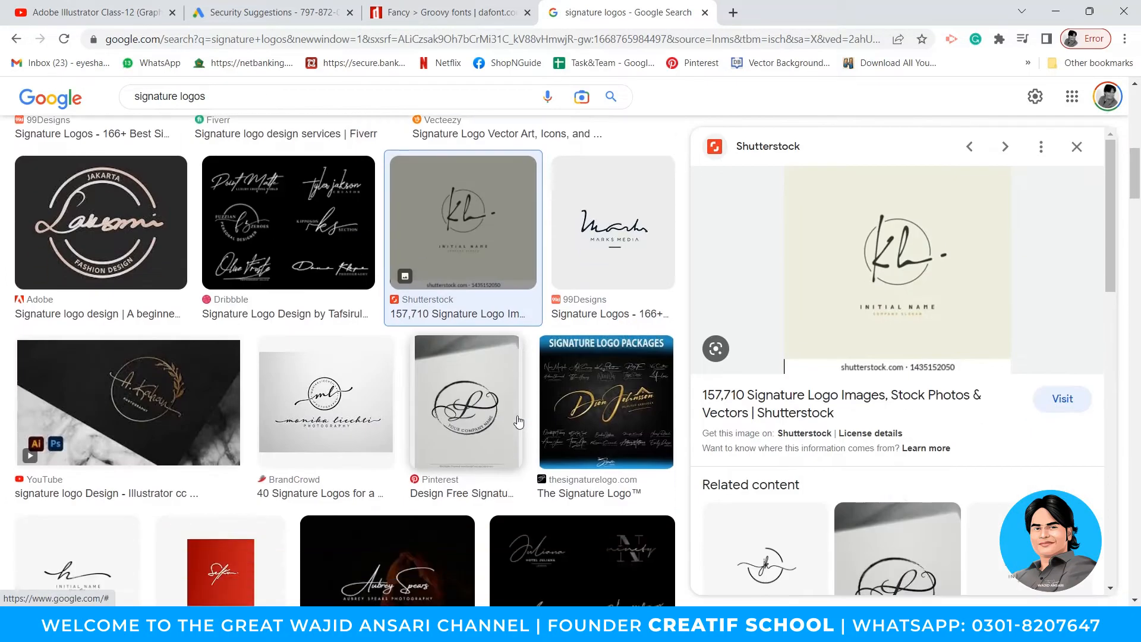
click(580, 422)
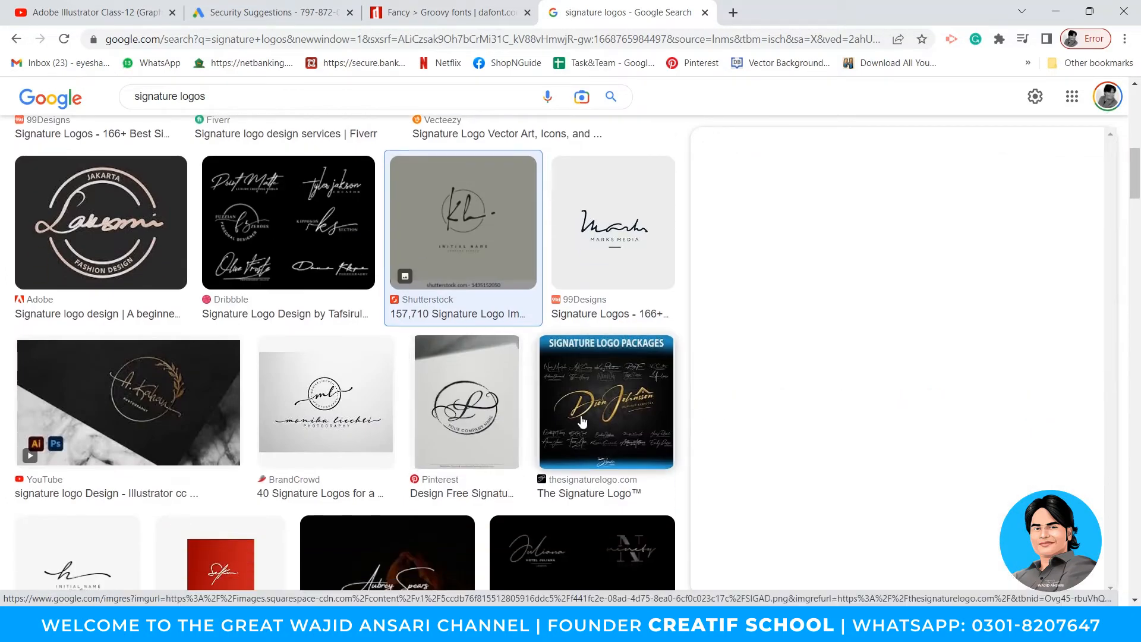
- Return to the top of the results and select the word 'logos' in the search query
scroll(509, 405, up, 3)
scroll(509, 405, up, 2)
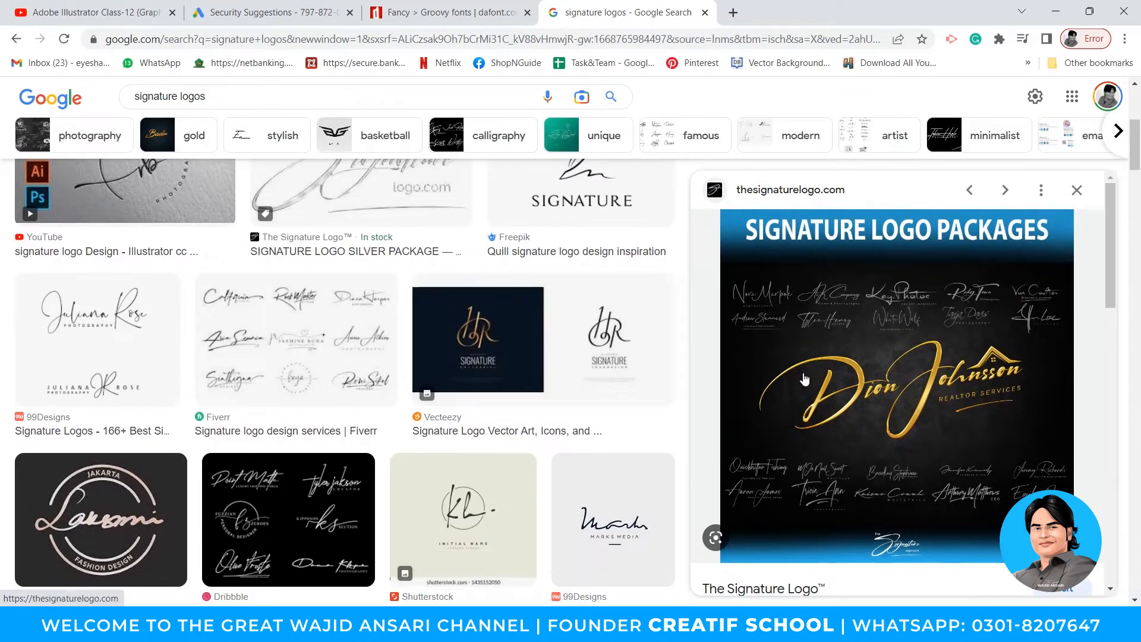
scroll(389, 418, up, 5)
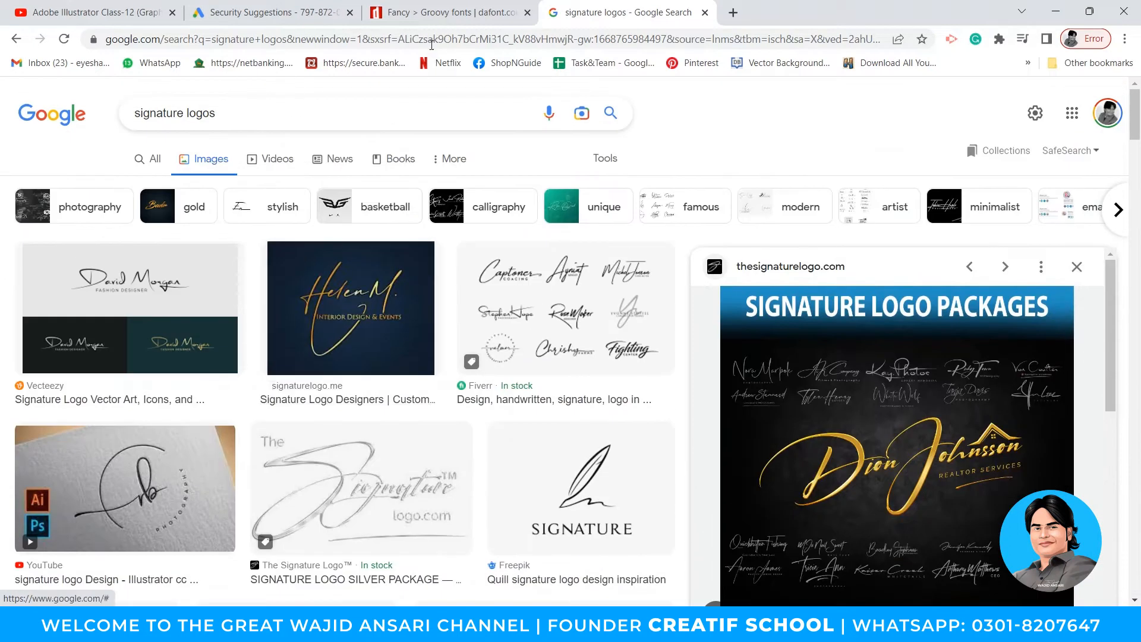
double_click(202, 112)
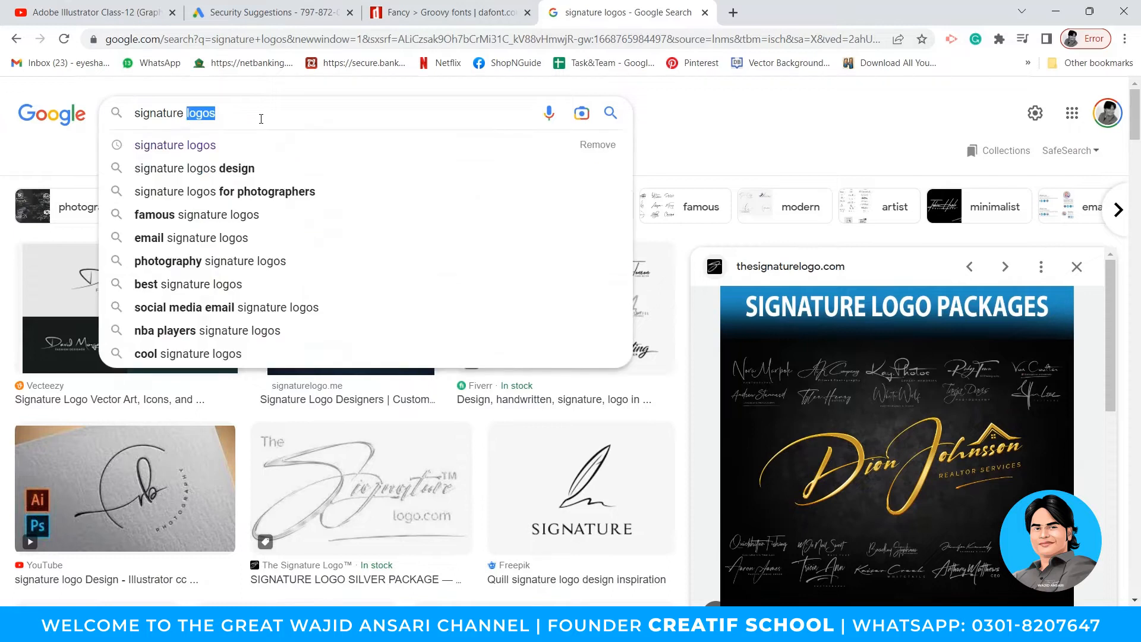
- Search images for 'signature font' and open FontSpace's Autography font preview and source page
text(font)
key(Return)
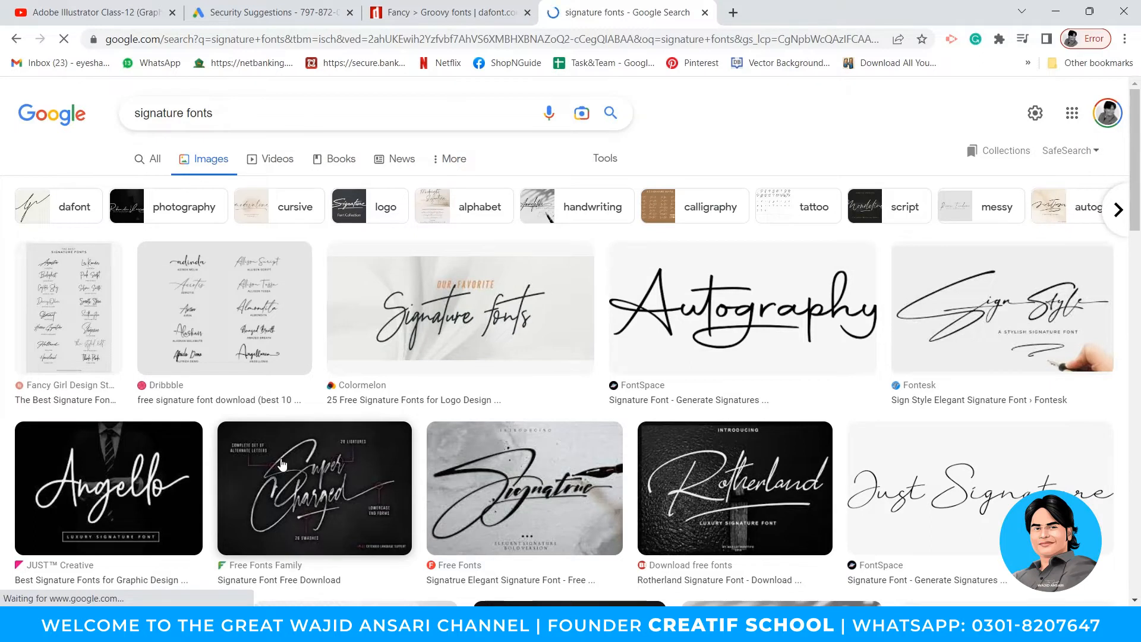
scroll(296, 460, down, 1)
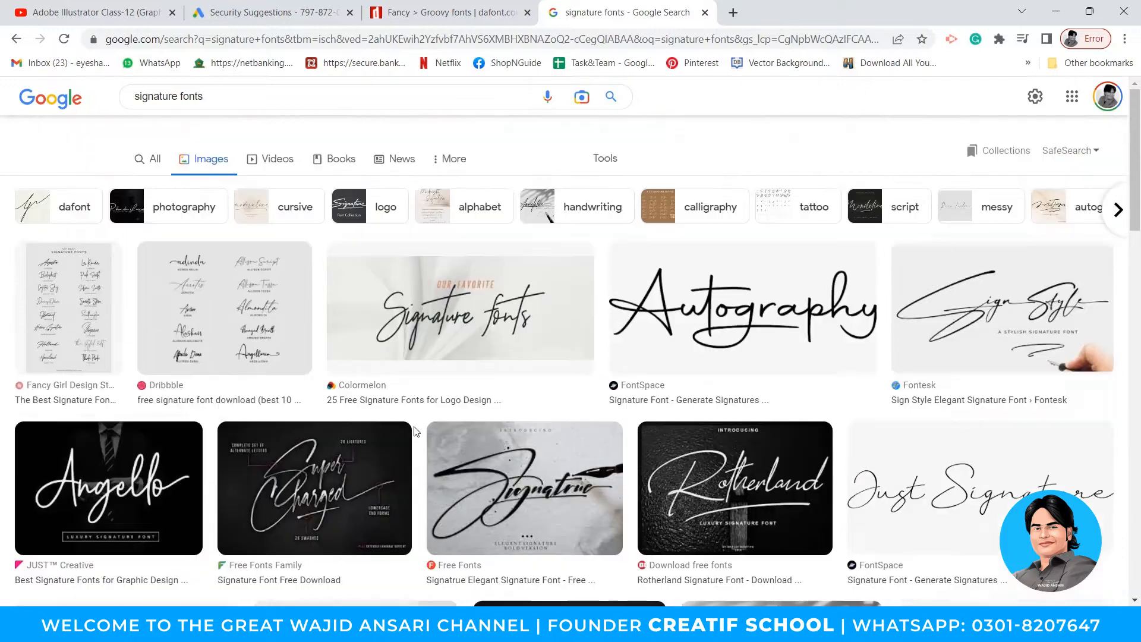
scroll(315, 416, up, 1)
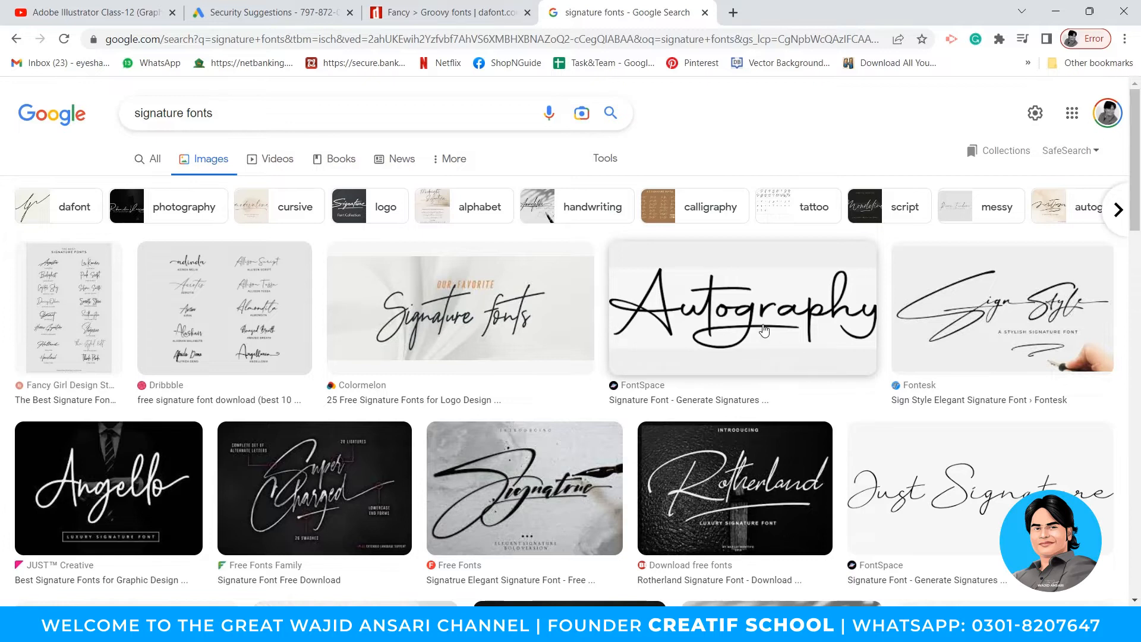
click(743, 322)
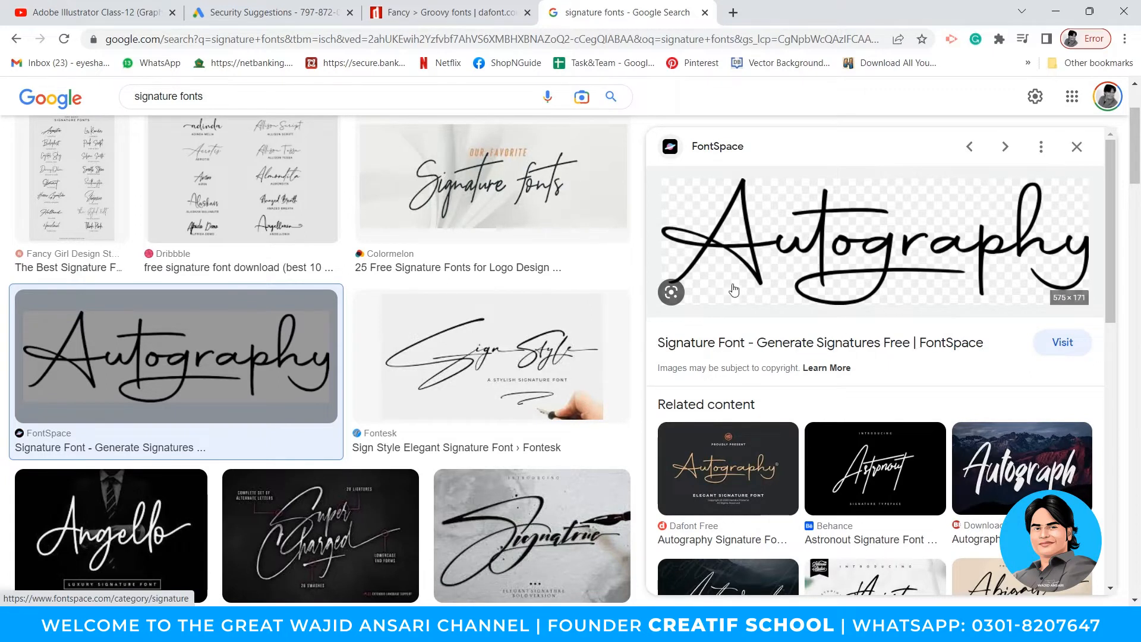
click(728, 349)
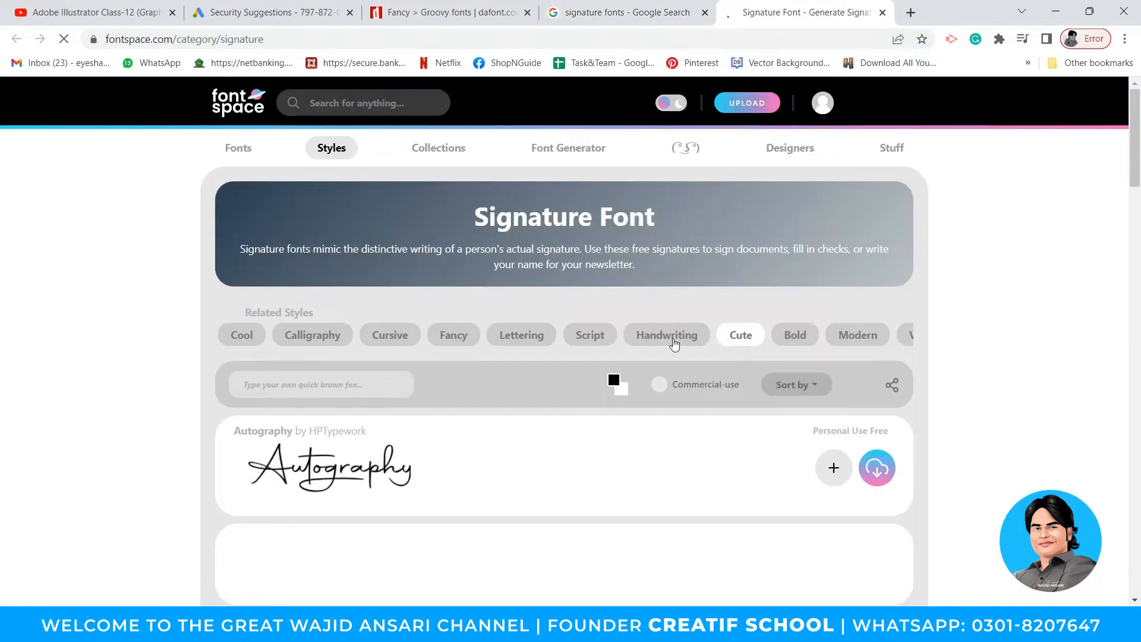
- Scroll the Signature Font page and highlight Autography's 'Personal Use Free' licence
scroll(674, 331, down, 2)
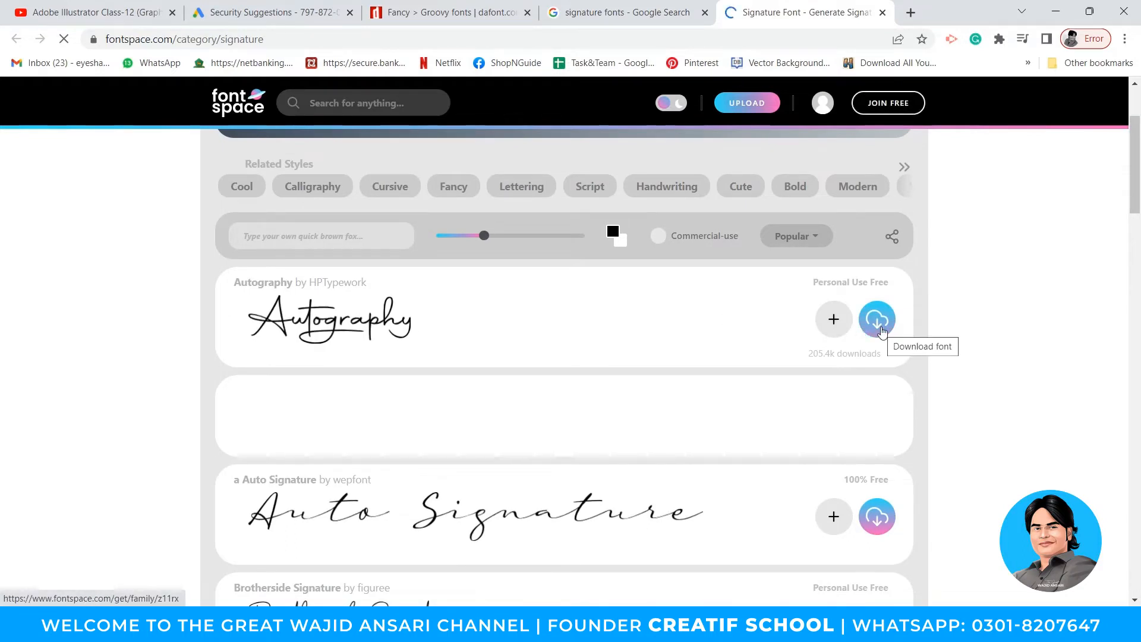
drag(811, 283, 891, 285)
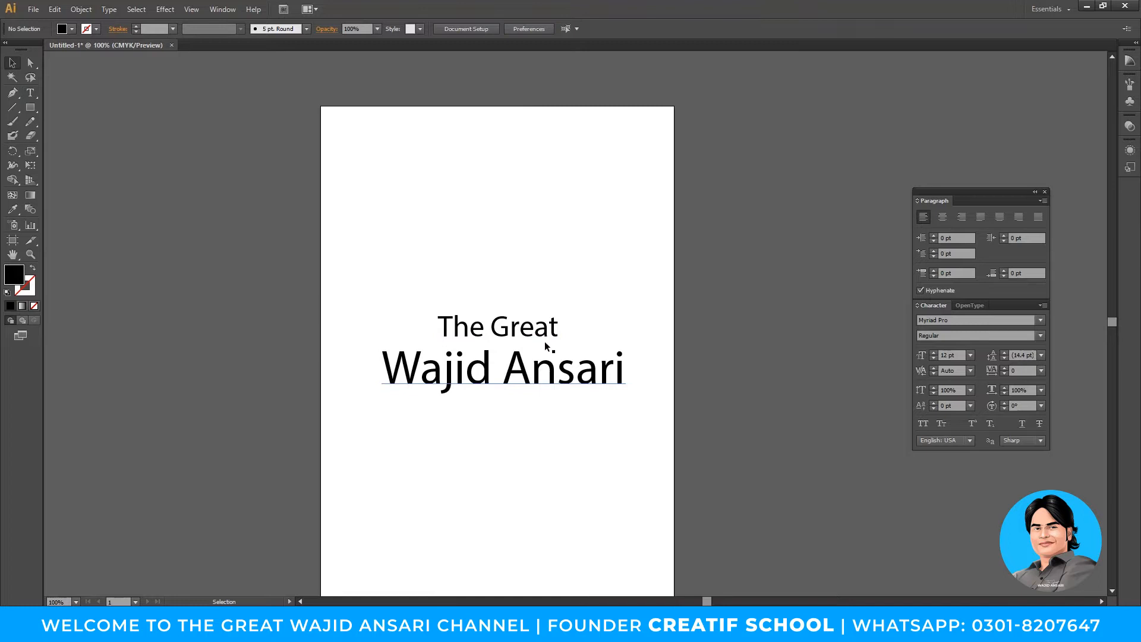
- Set 'The Great' in the Autography font and compare it with the FontSpace page
key(Escape)
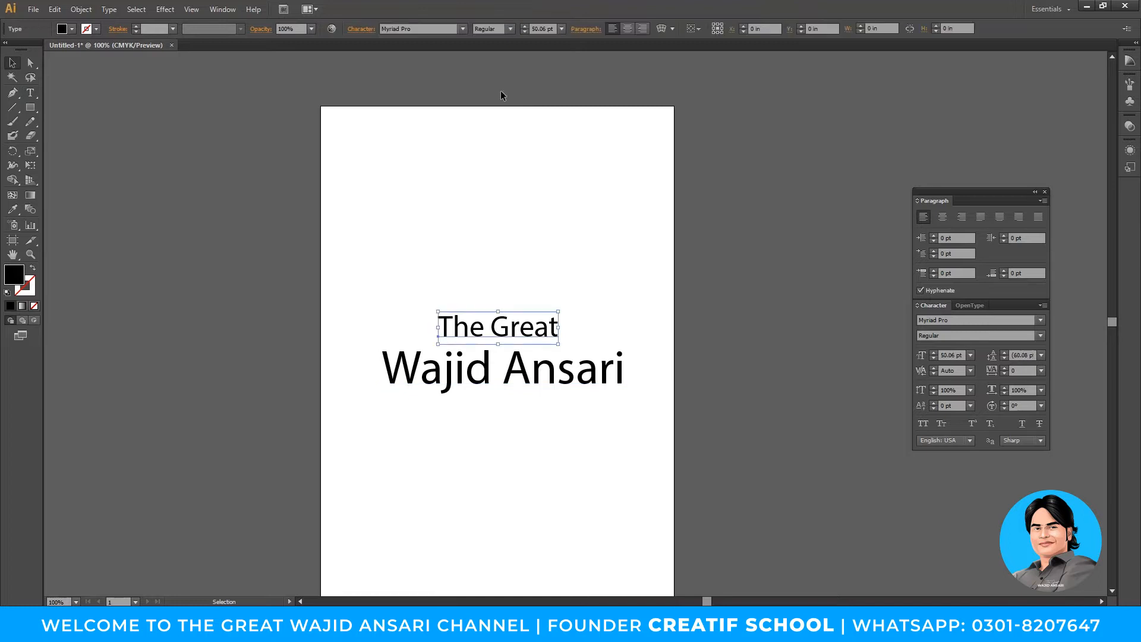
click(426, 27)
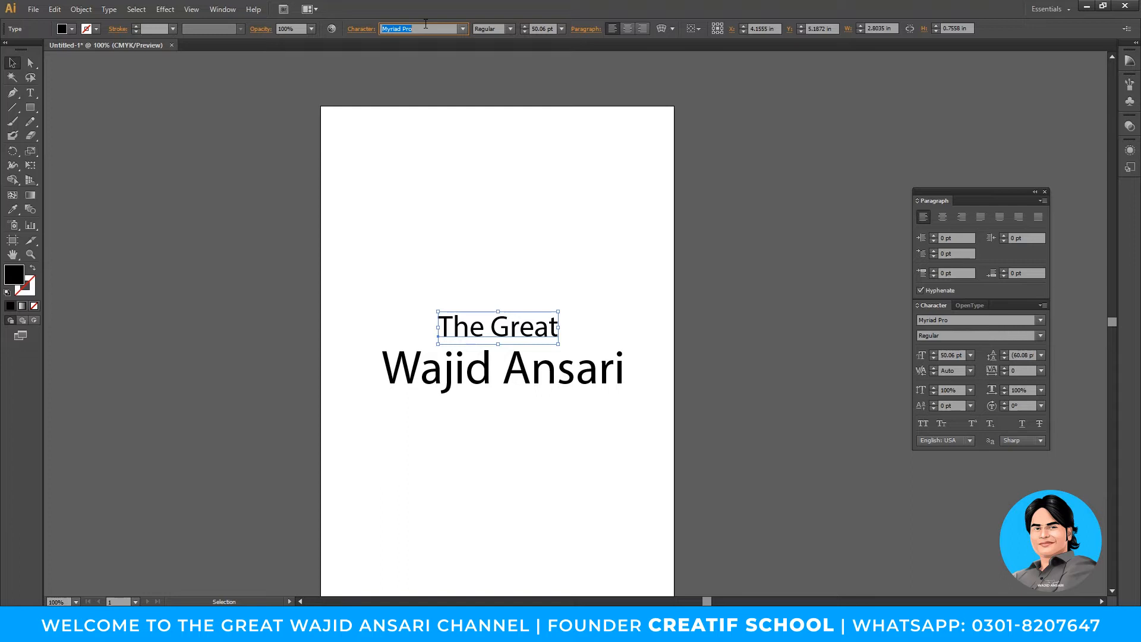
text(Autography)
key(Return)
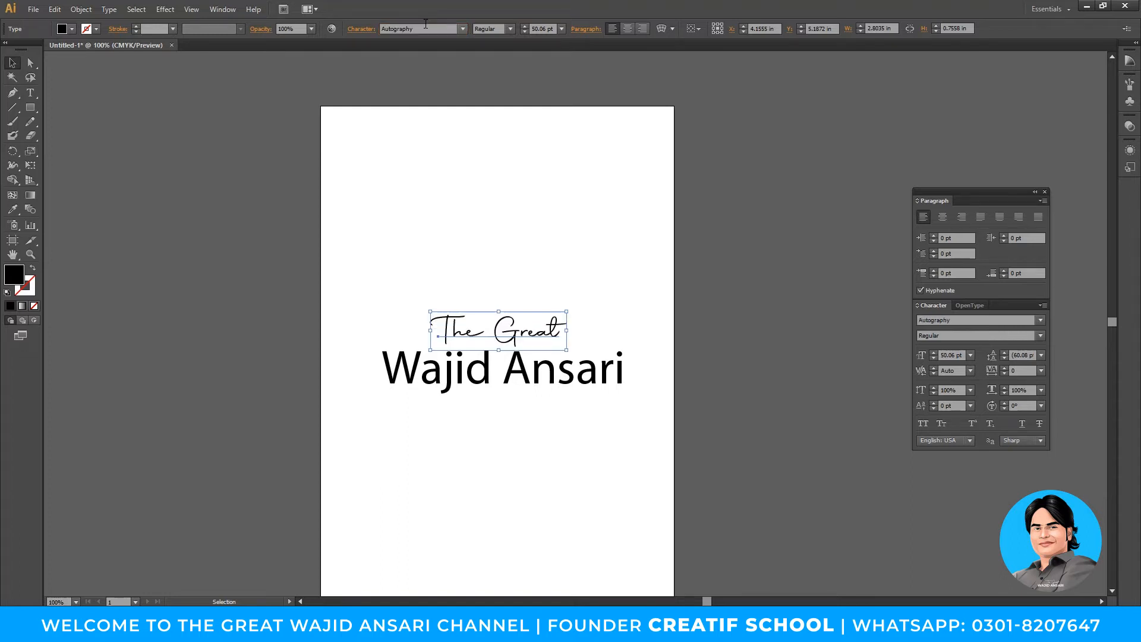
click(601, 207)
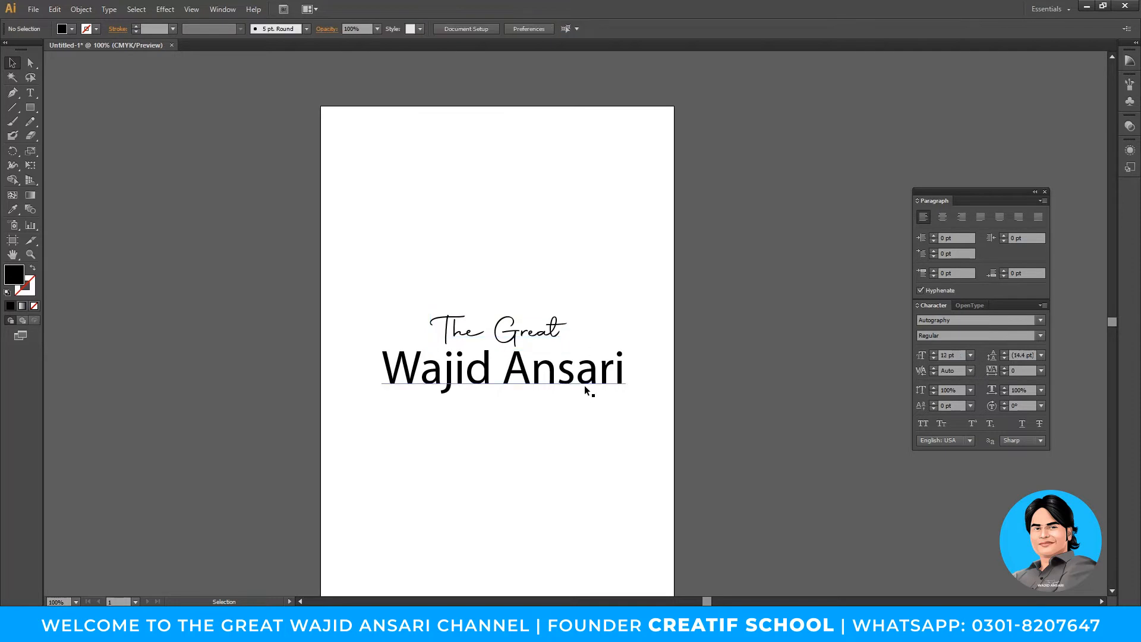
key(alt+Tab)
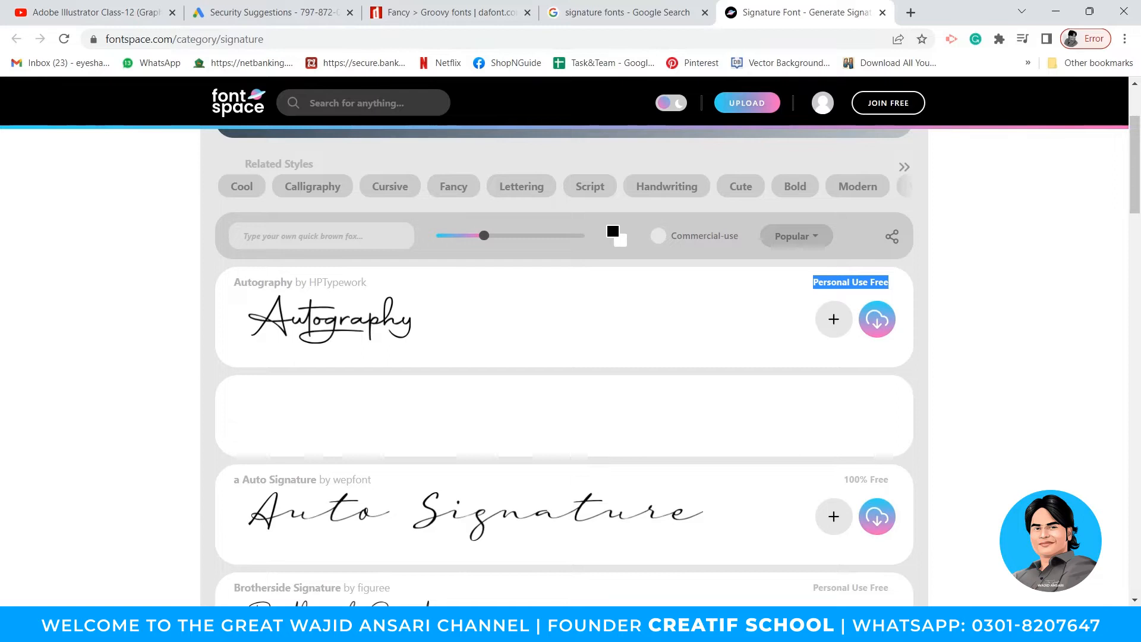
key(alt+Tab)
- Try Perpetua and other fonts on 'The Great', then keep Autography applied
click(507, 328)
click(407, 28)
text(Perpetua)
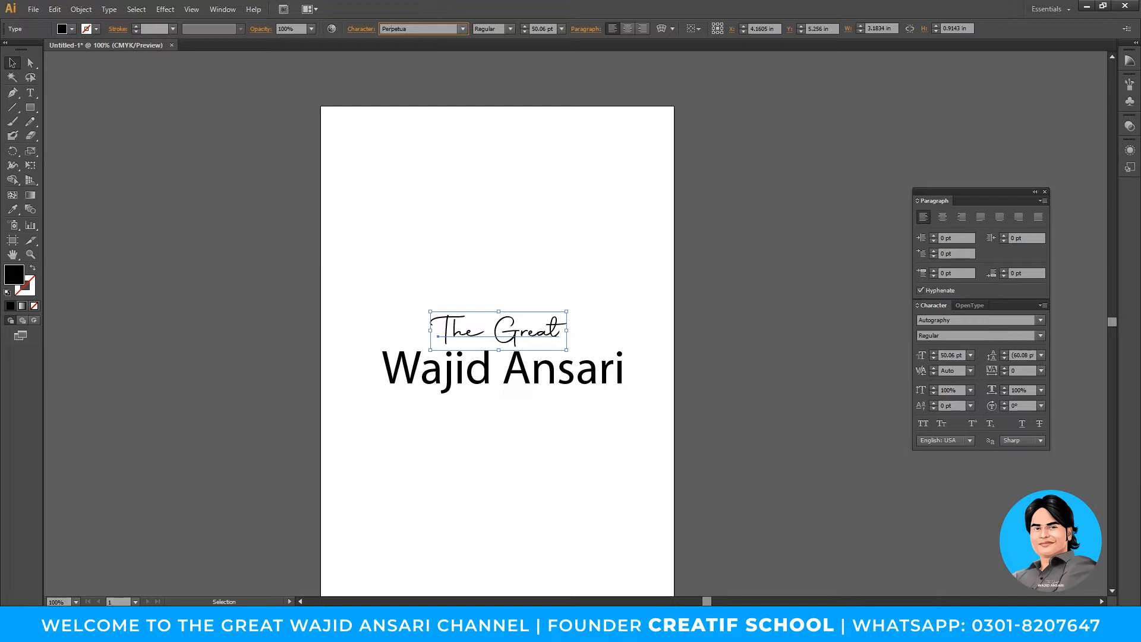
key(BackSpace)
key(Down)
key(ctrl+a)
text(Pe)
double_click(408, 28)
text(u)
double_click(407, 27)
text(a)
key(Return)
key(alt+Tab)
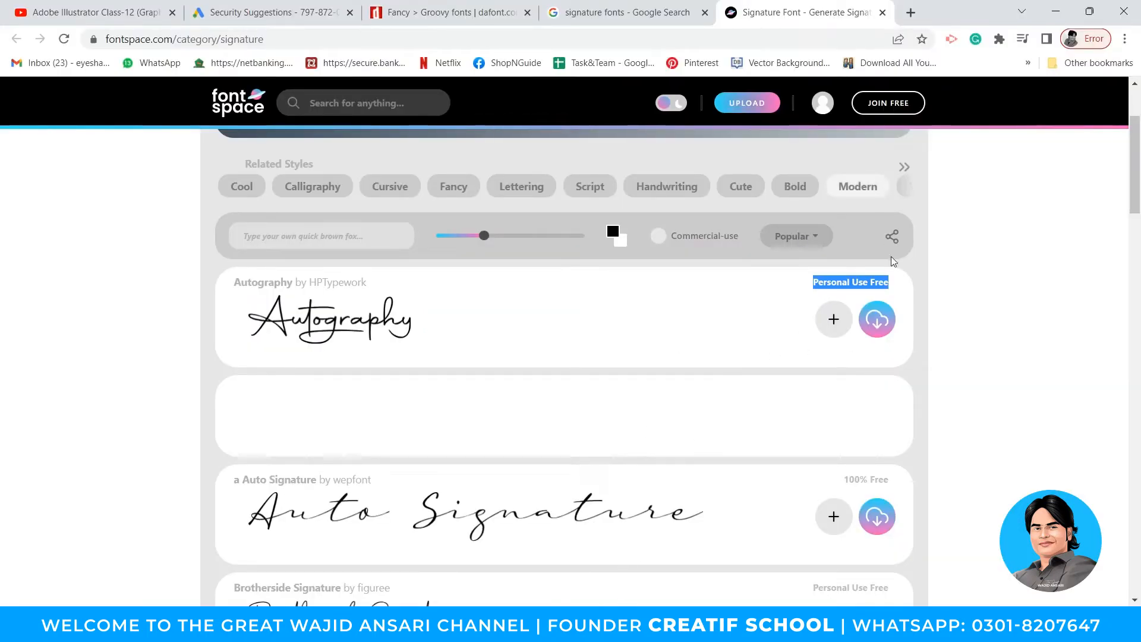
- Download the Darlington Signature font from the FontSpace list
drag(231, 280, 295, 281)
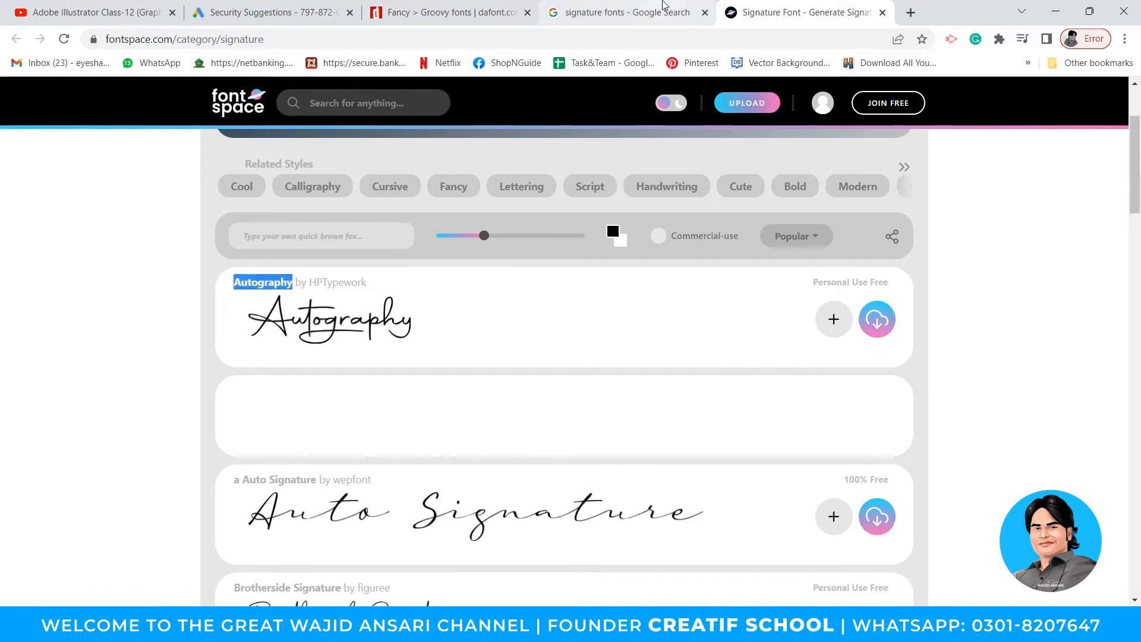
scroll(698, 247, down, 8)
scroll(425, 294, up, 3)
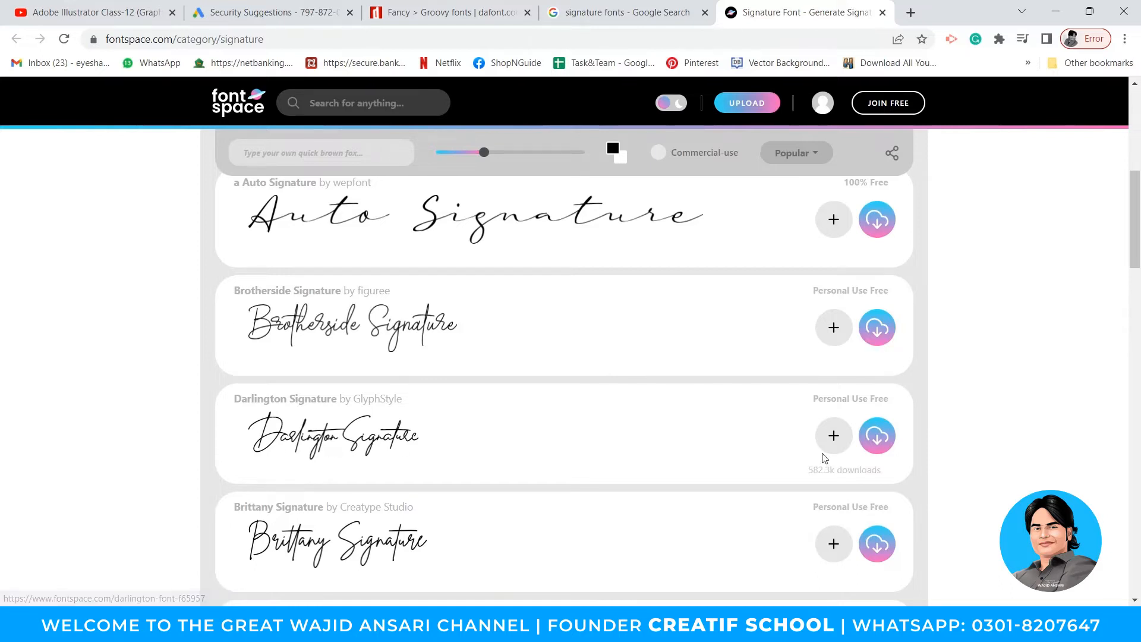
click(876, 445)
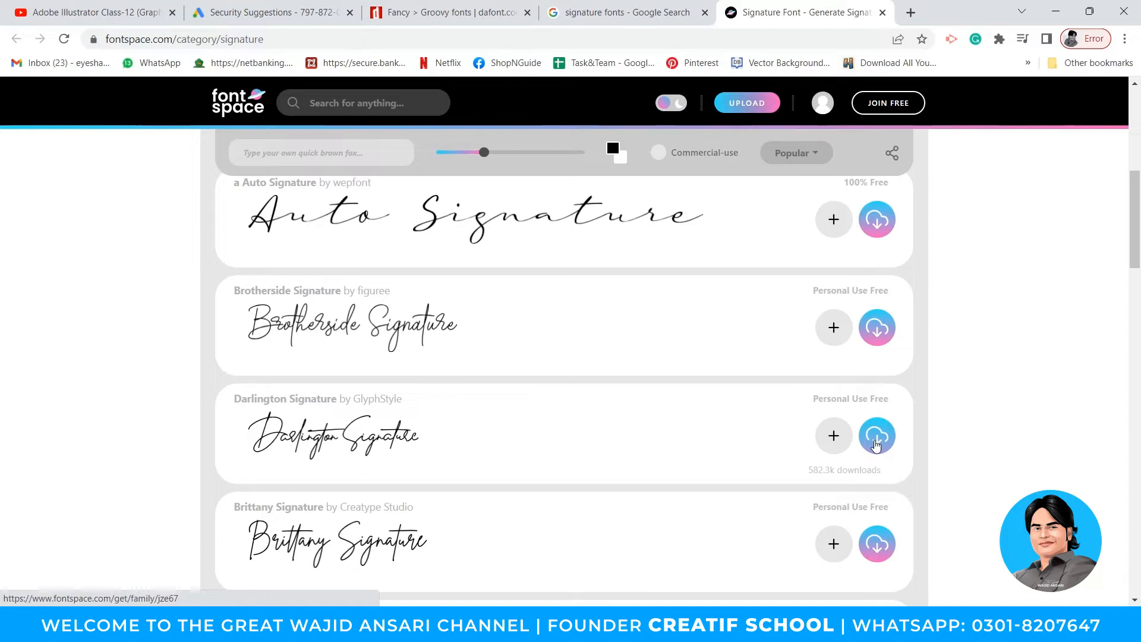
drag(804, 473, 887, 471)
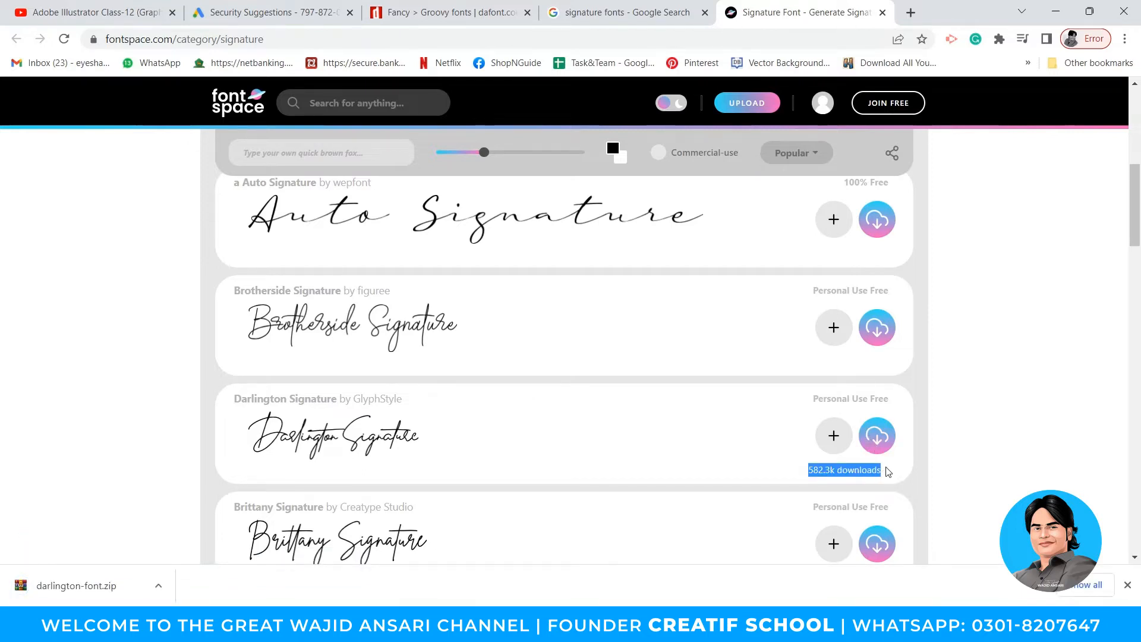
- Download the Primera Signature and Better Grade fonts
scroll(529, 445, down, 7)
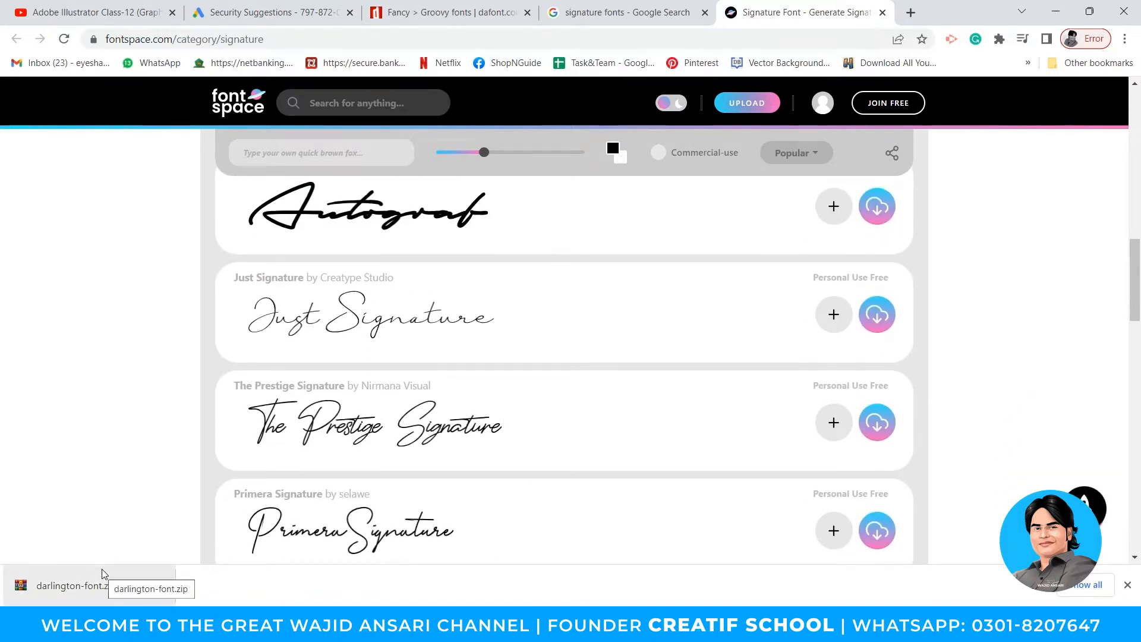
scroll(594, 419, down, 3)
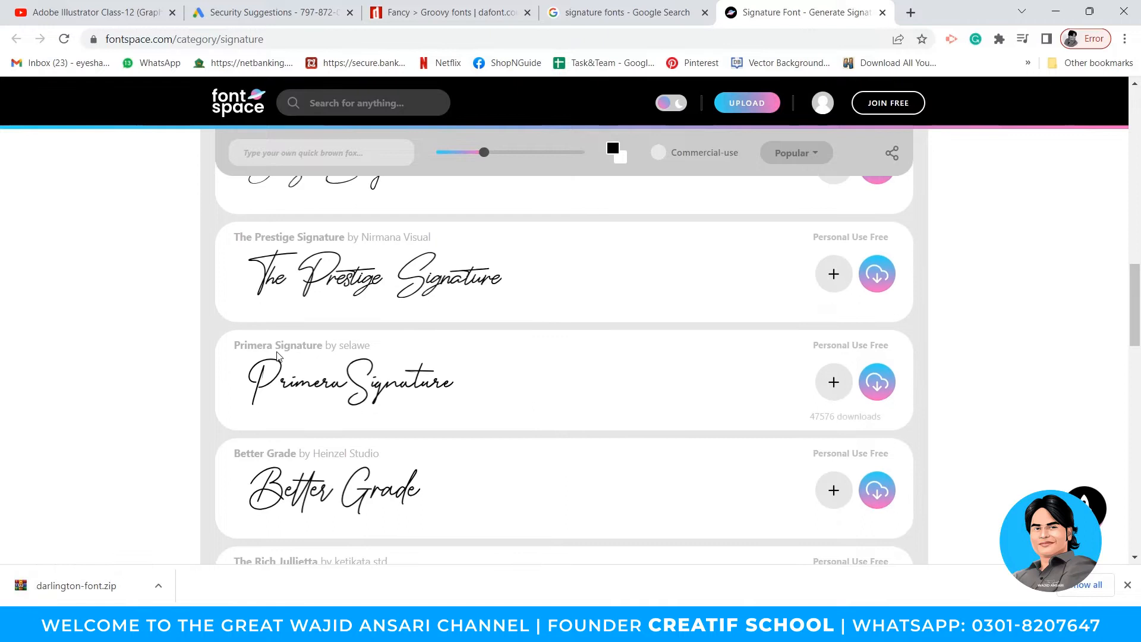
click(878, 387)
scroll(284, 359, down, 3)
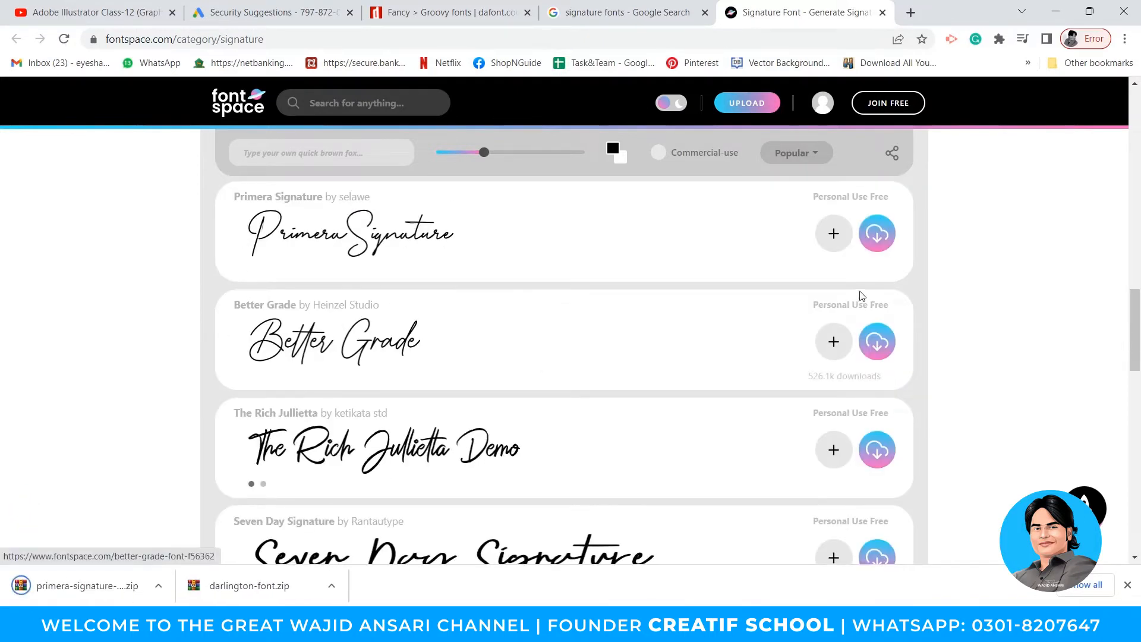
click(878, 343)
- Open the downloaded darlington-font.zip archive
scroll(606, 387, down, 1)
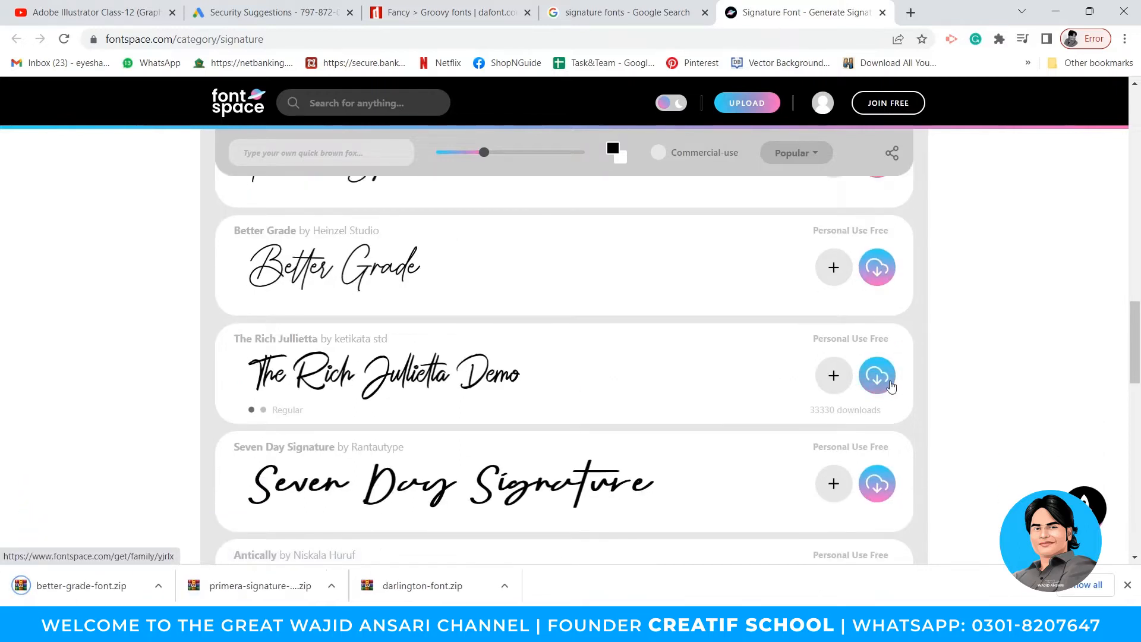
scroll(410, 339, down, 2)
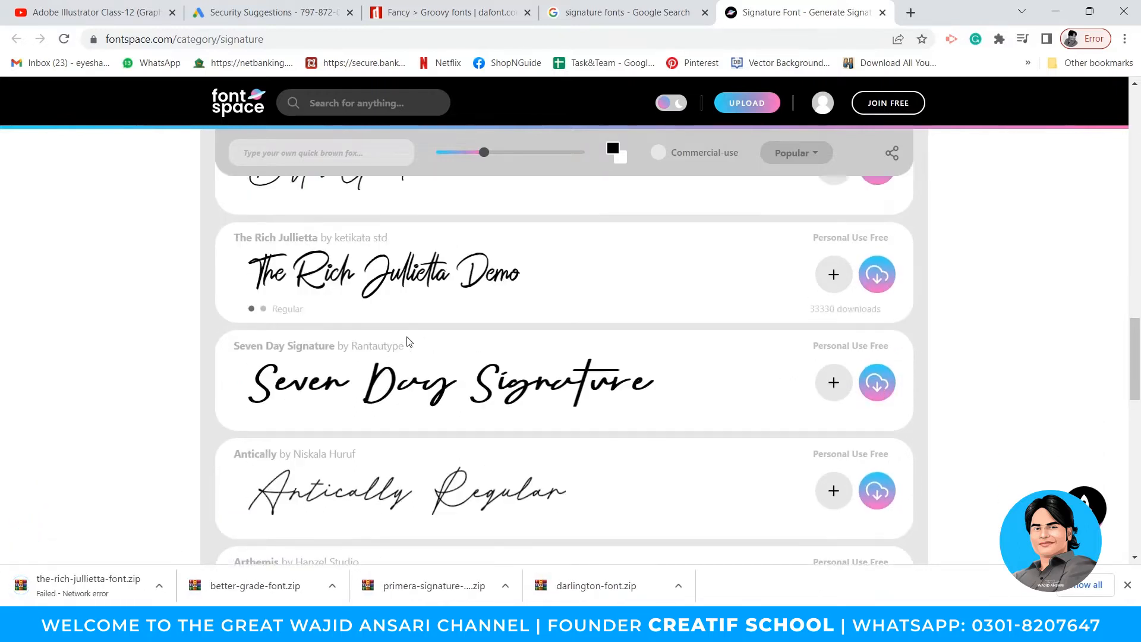
scroll(505, 381, down, 4)
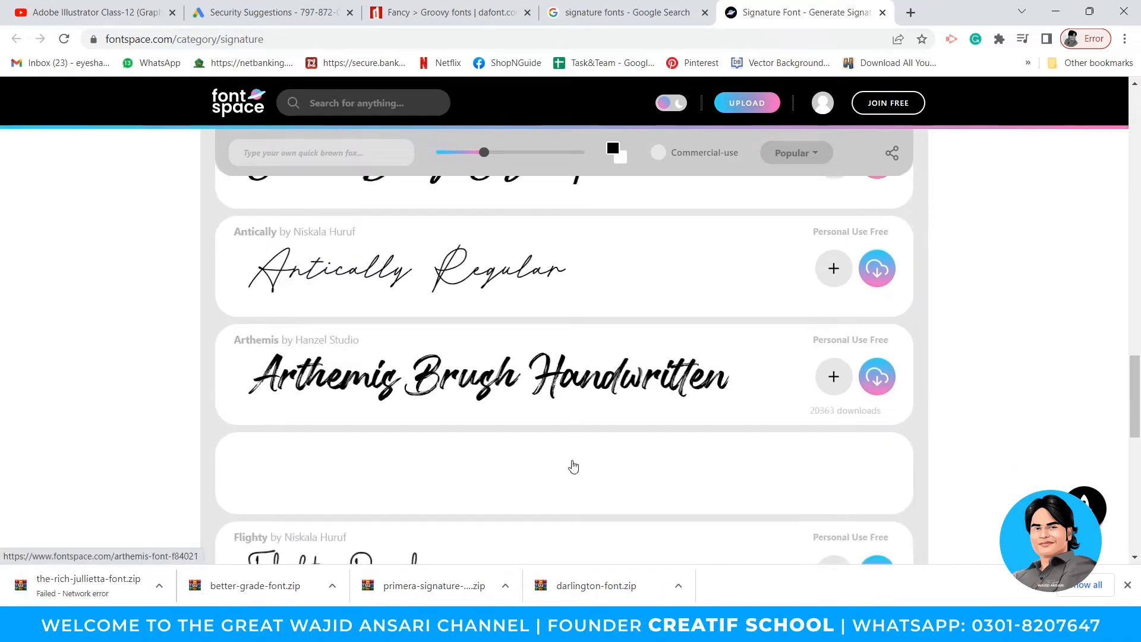
click(581, 588)
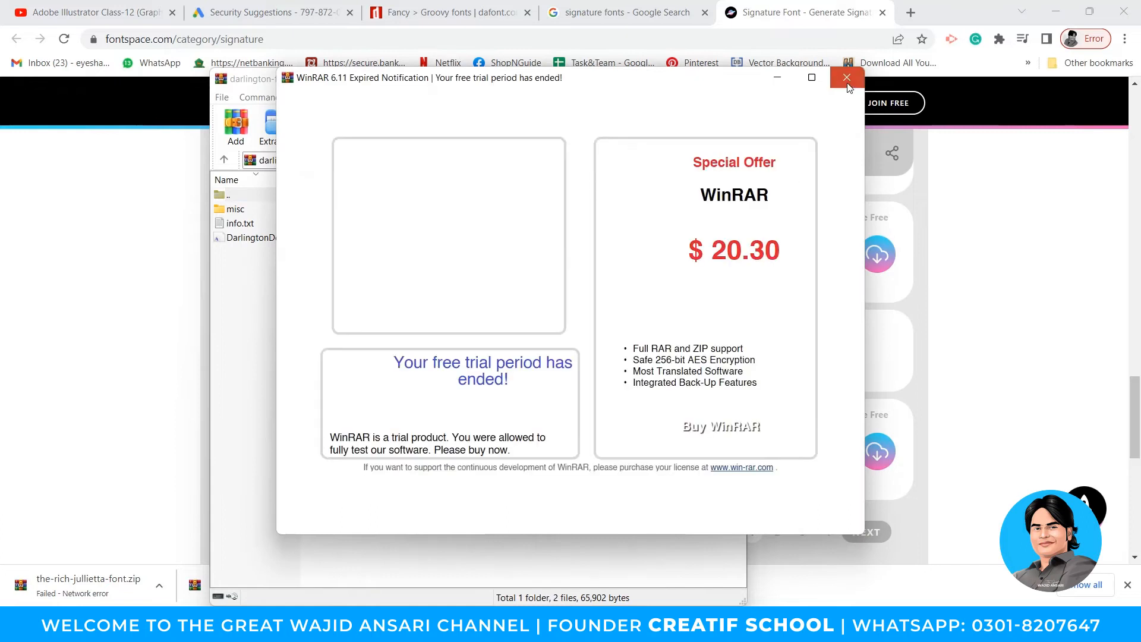
- Install the Darlington Demo font from the archive
click(847, 77)
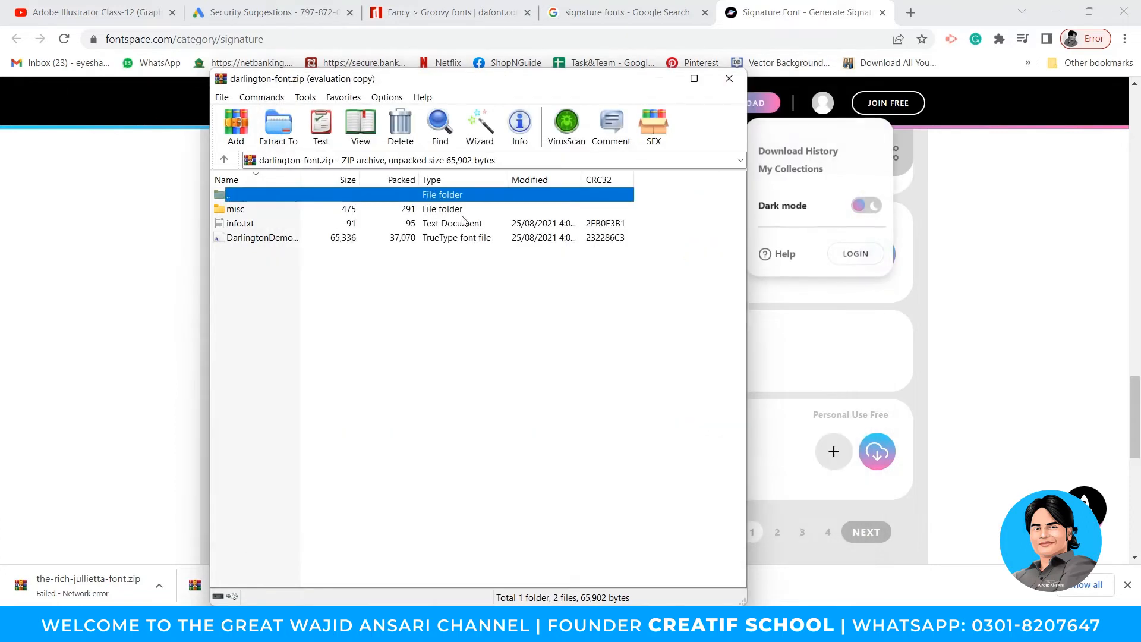
double_click(250, 238)
click(178, 153)
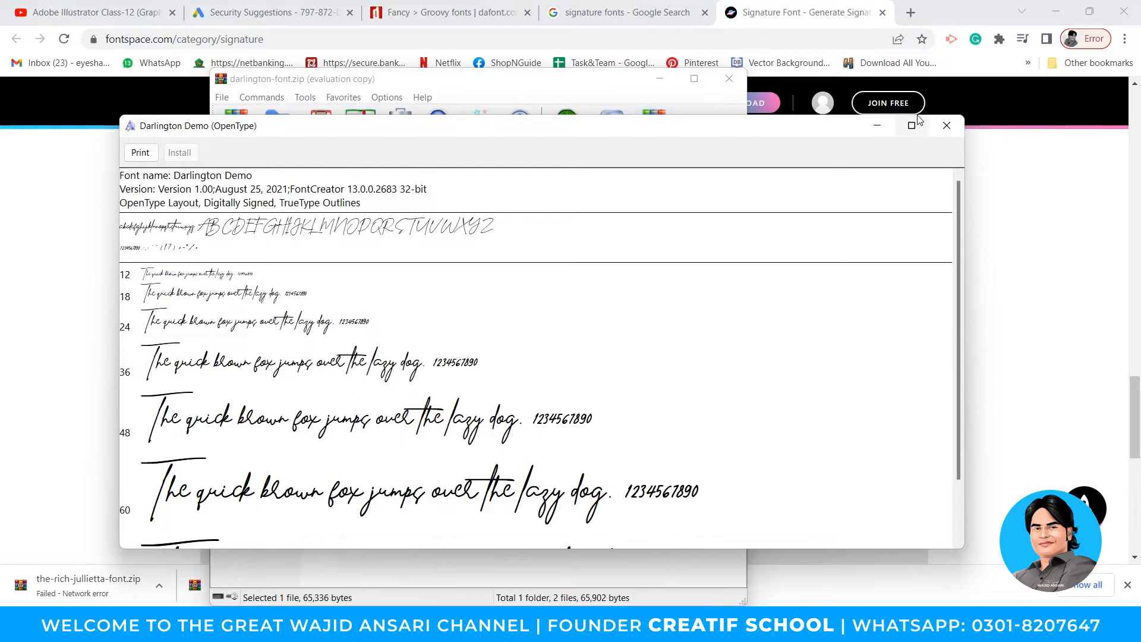
click(948, 126)
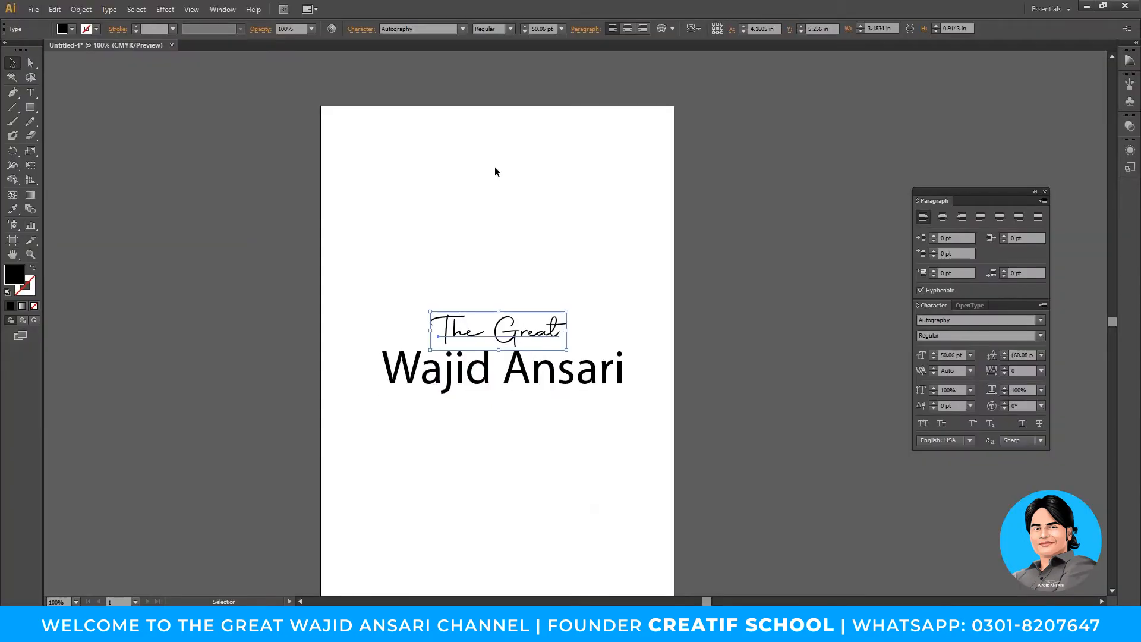
- Duplicate 'The Great' in Darlington Demo, enlarge it and move it to the page's top-left
drag(547, 332, 547, 234)
click(430, 28)
text(dar)
key(Return)
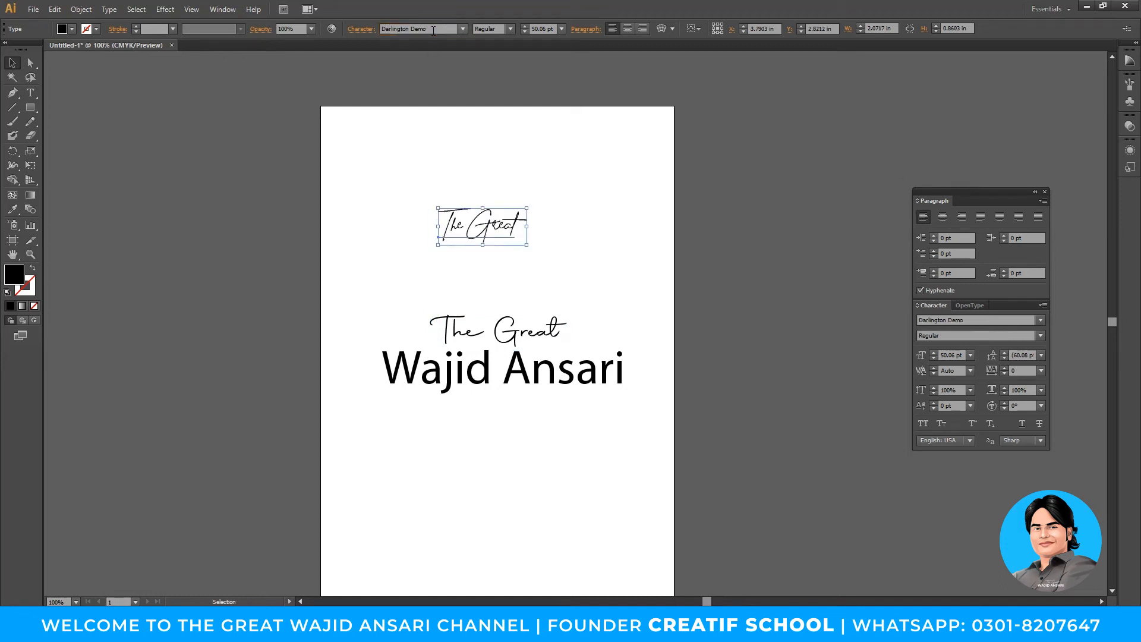
drag(526, 245, 566, 263)
drag(531, 219, 489, 184)
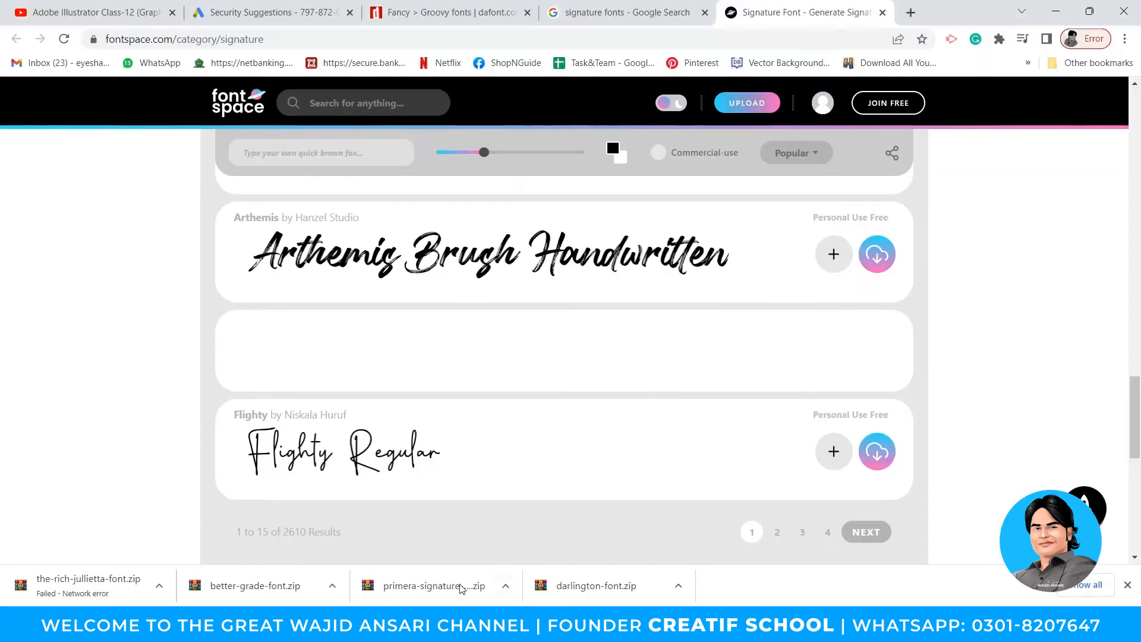
- Open primera-signature-font.zip and install the Primera Signature TrueType font
click(440, 584)
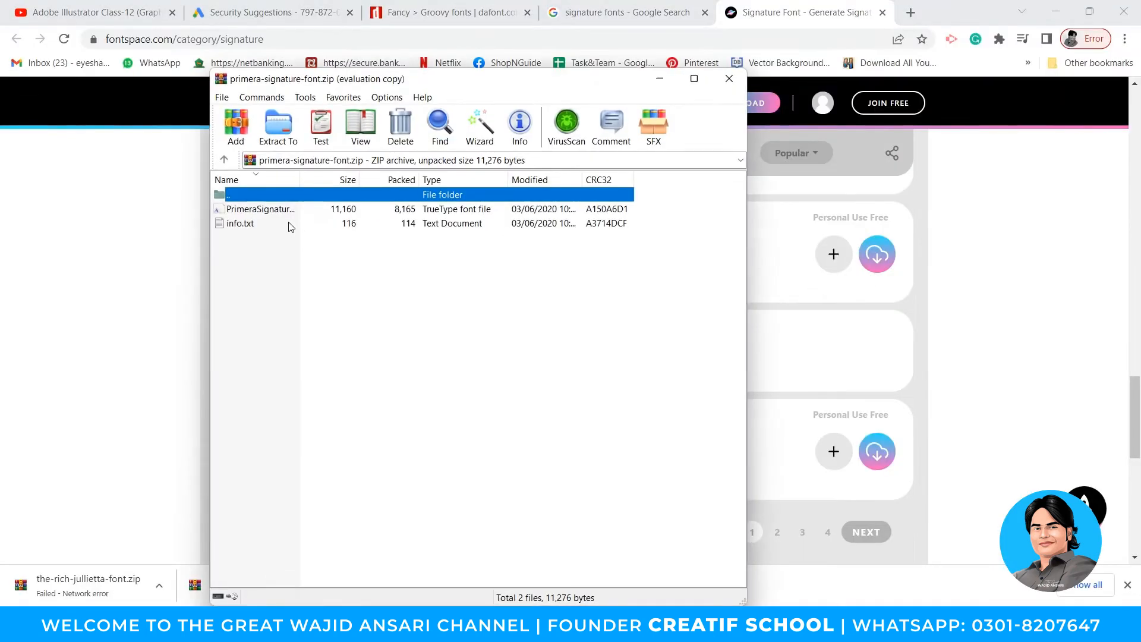
double_click(256, 209)
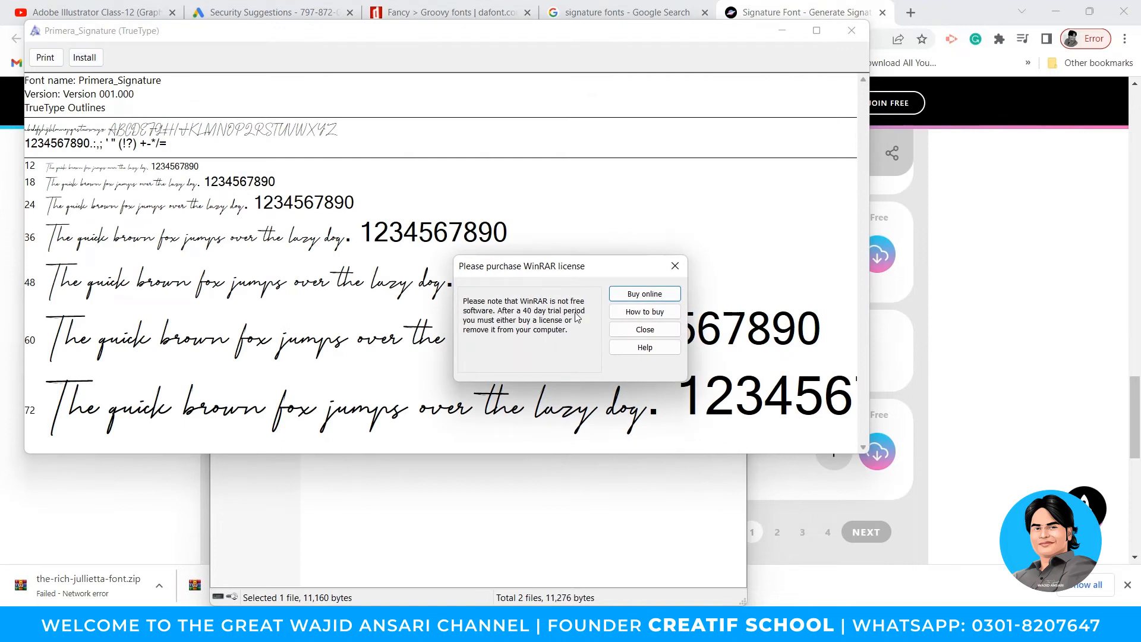
click(645, 329)
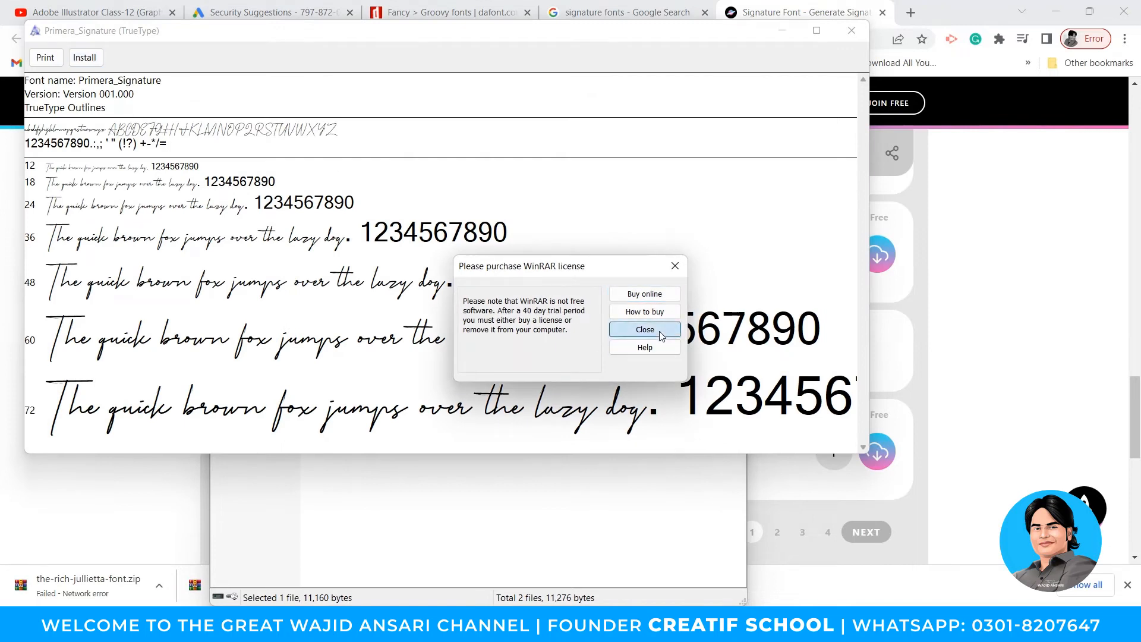
click(85, 57)
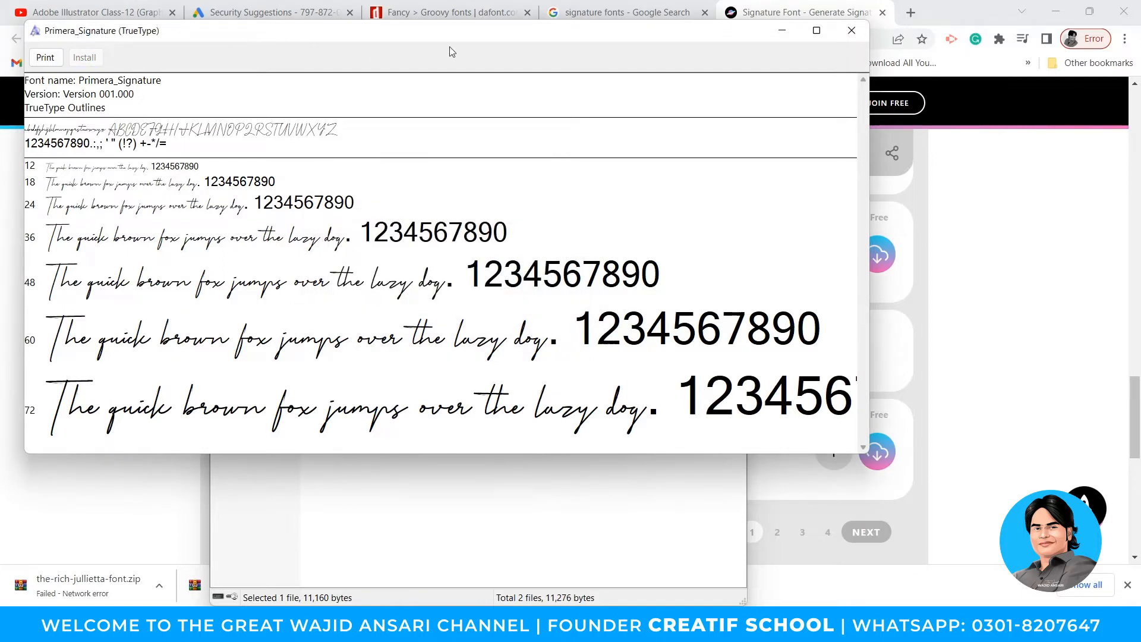
- Add a Primera_Signature copy of 'The Great' beside the large top heading
click(852, 30)
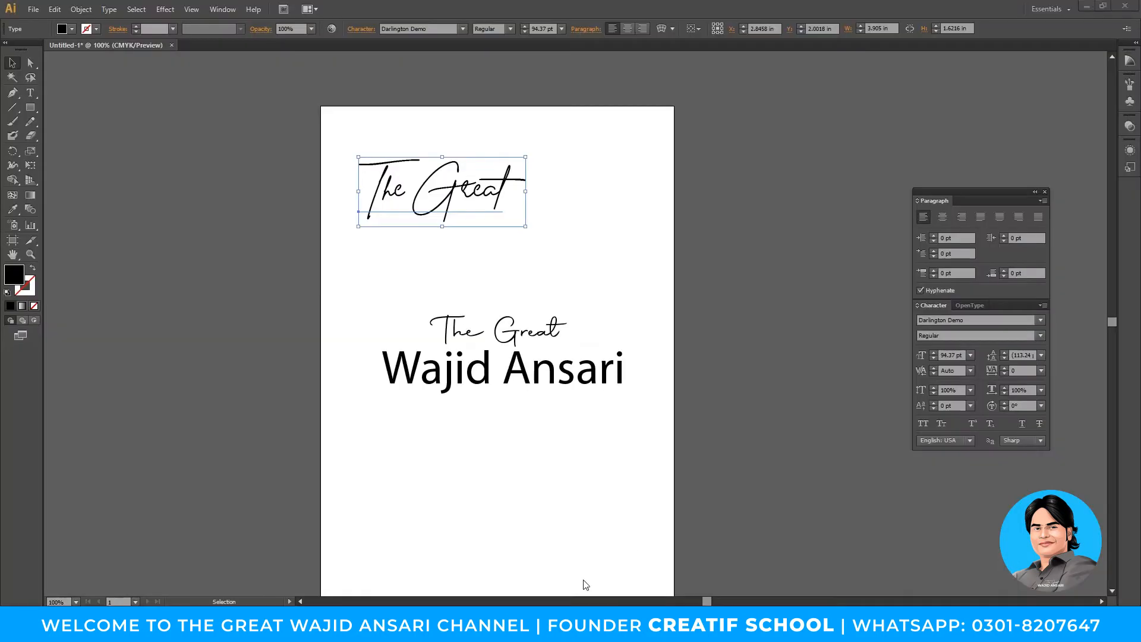
drag(515, 463, 515, 463)
click(430, 28)
text(Primera_Signature)
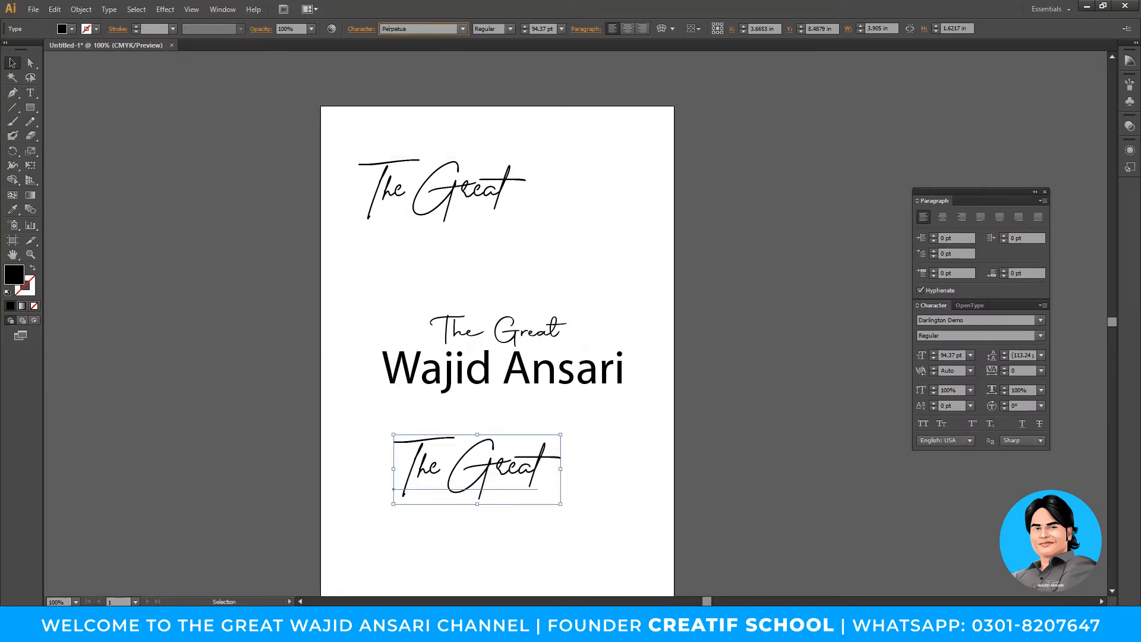
key(Return)
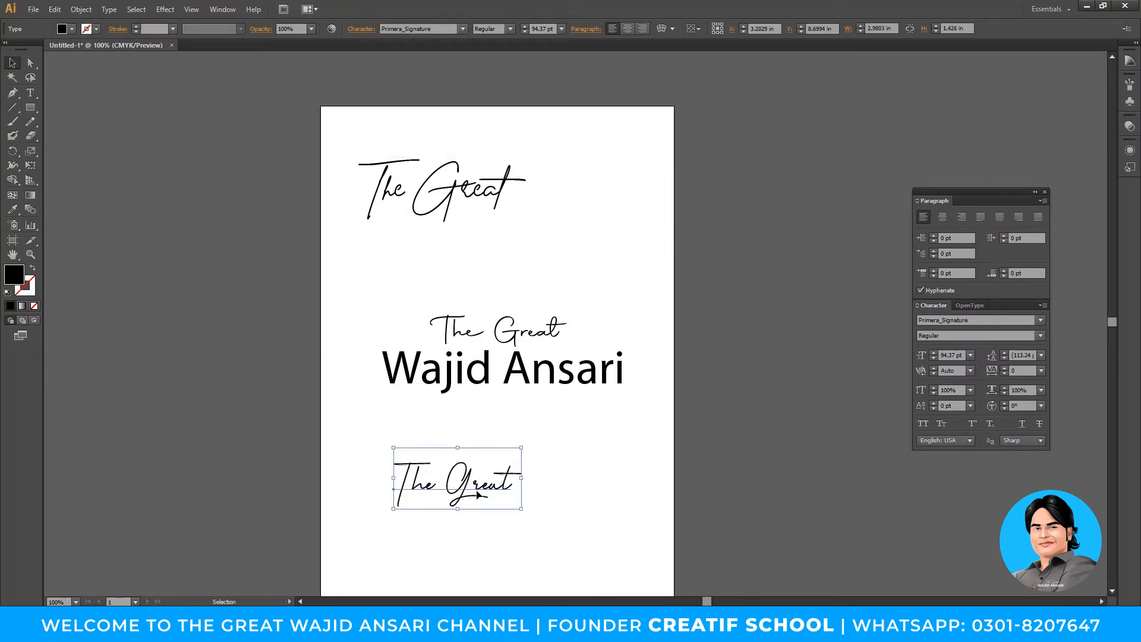
drag(494, 494, 598, 257)
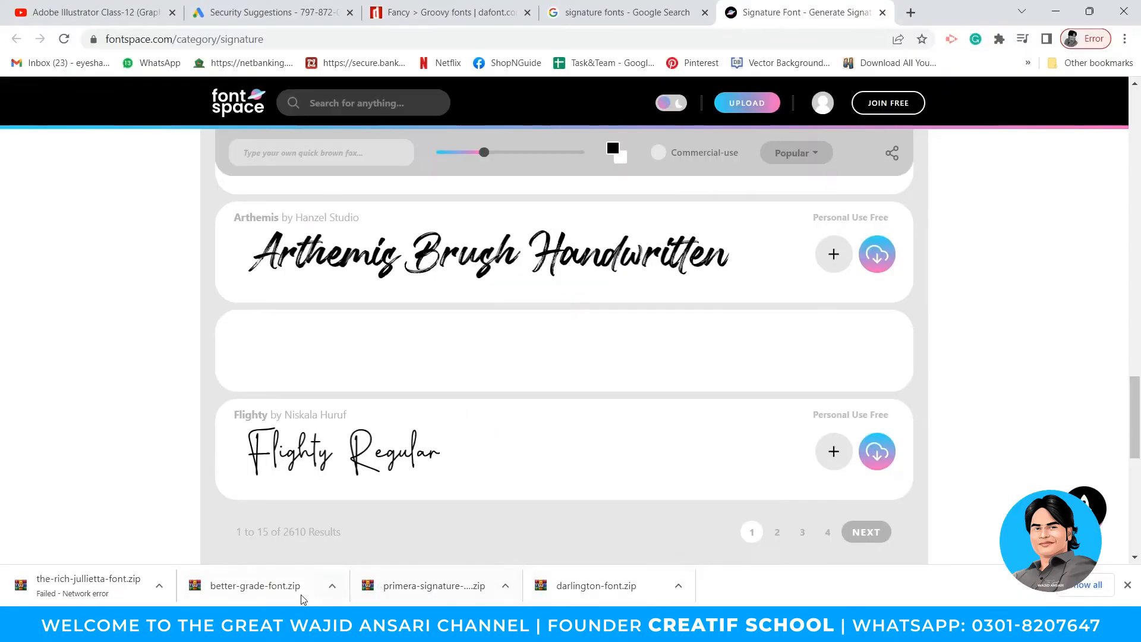
click(302, 599)
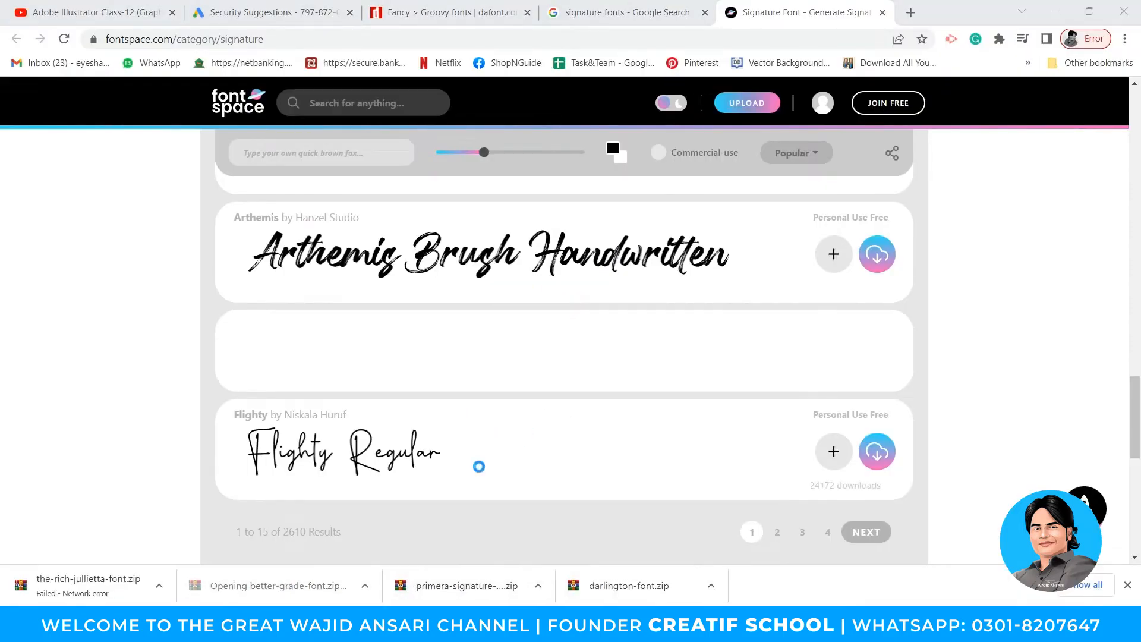
- Install the Better Grade font from its archive
double_click(250, 238)
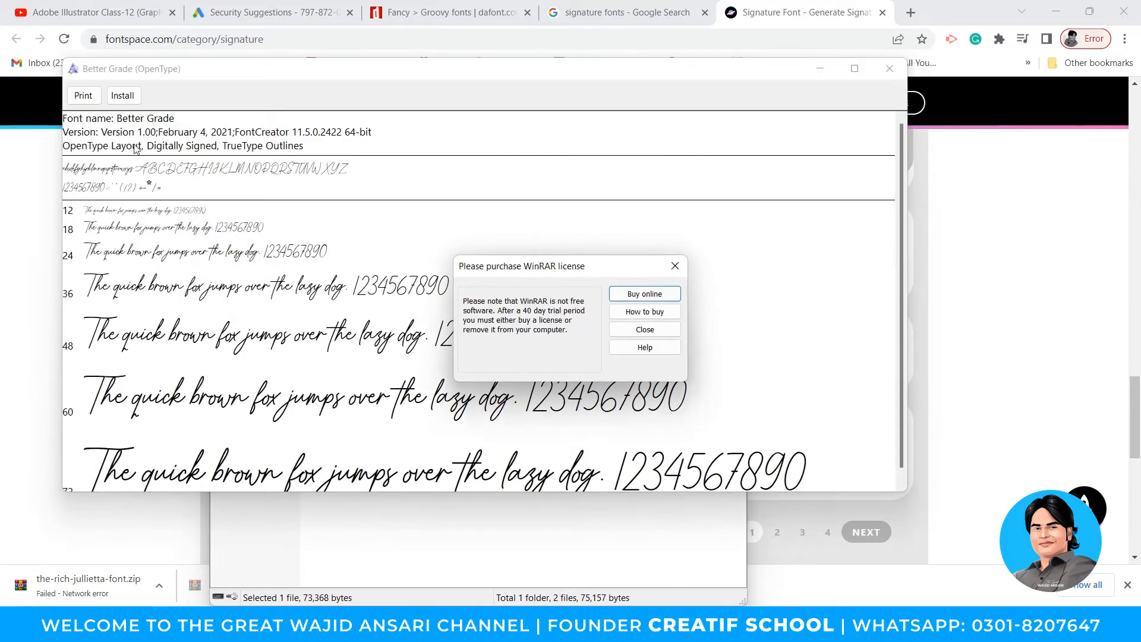
click(645, 329)
click(123, 96)
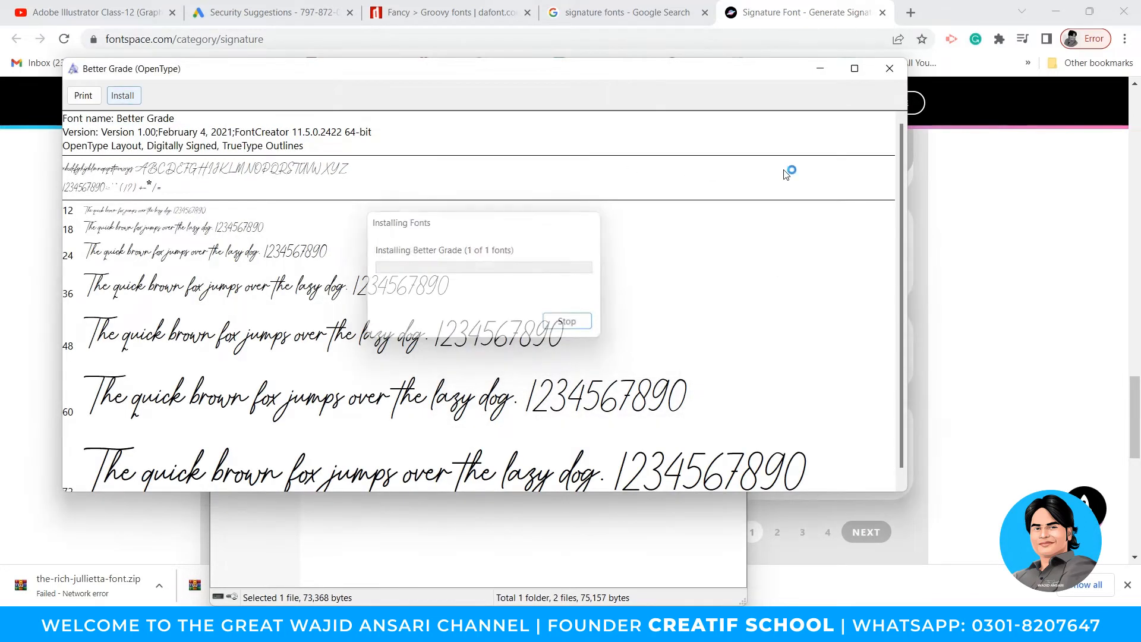
click(890, 68)
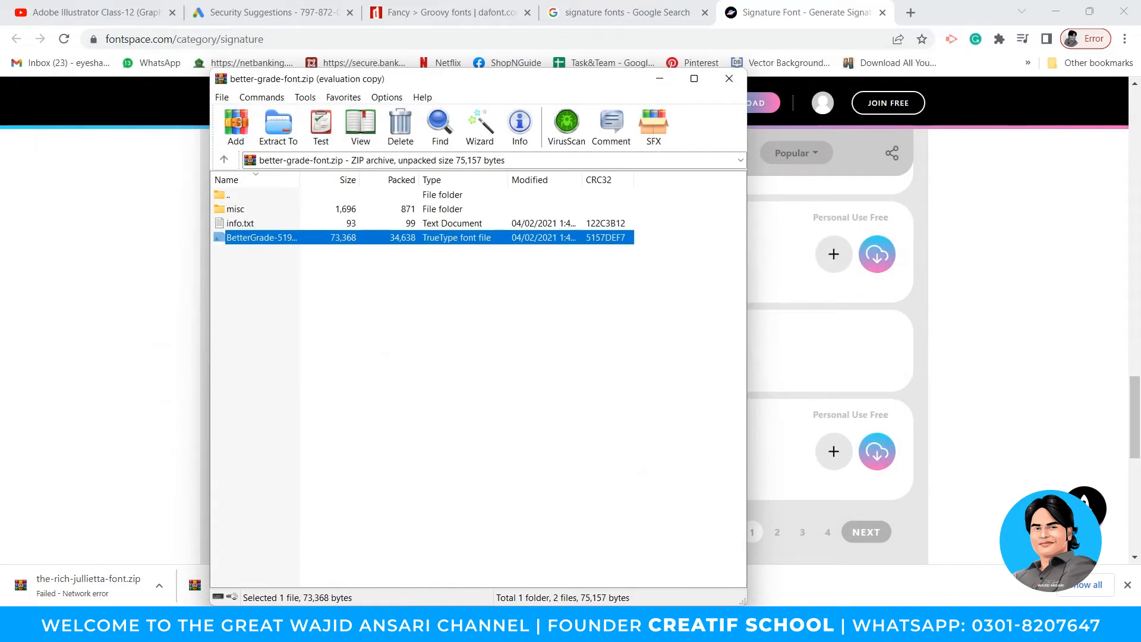
click(610, 624)
click(476, 380)
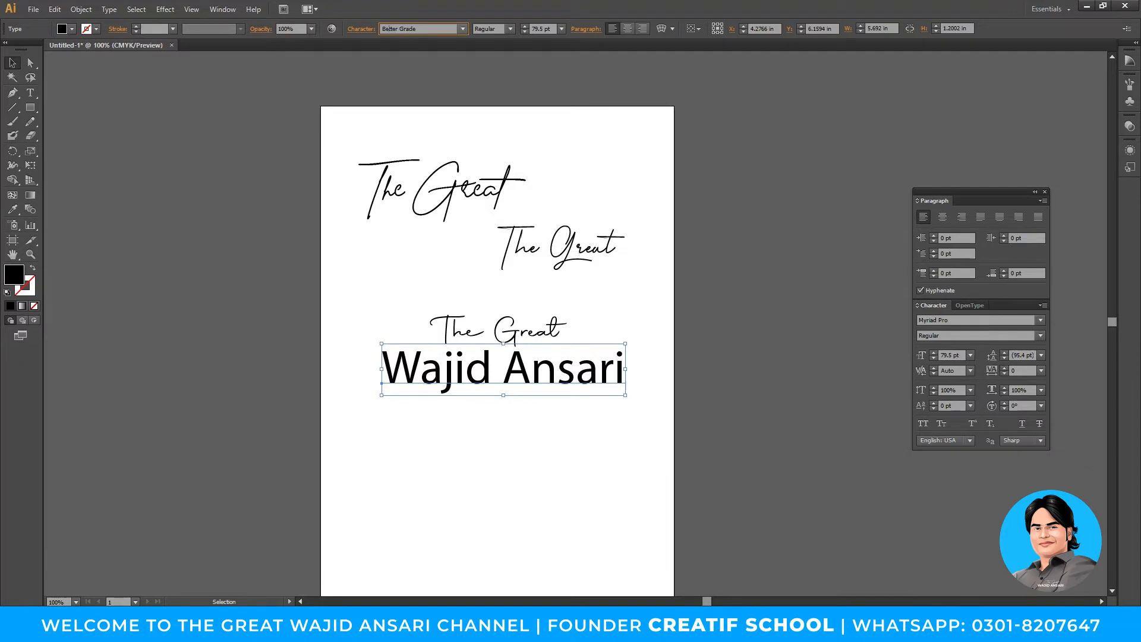
key(Return)
drag(507, 371, 532, 507)
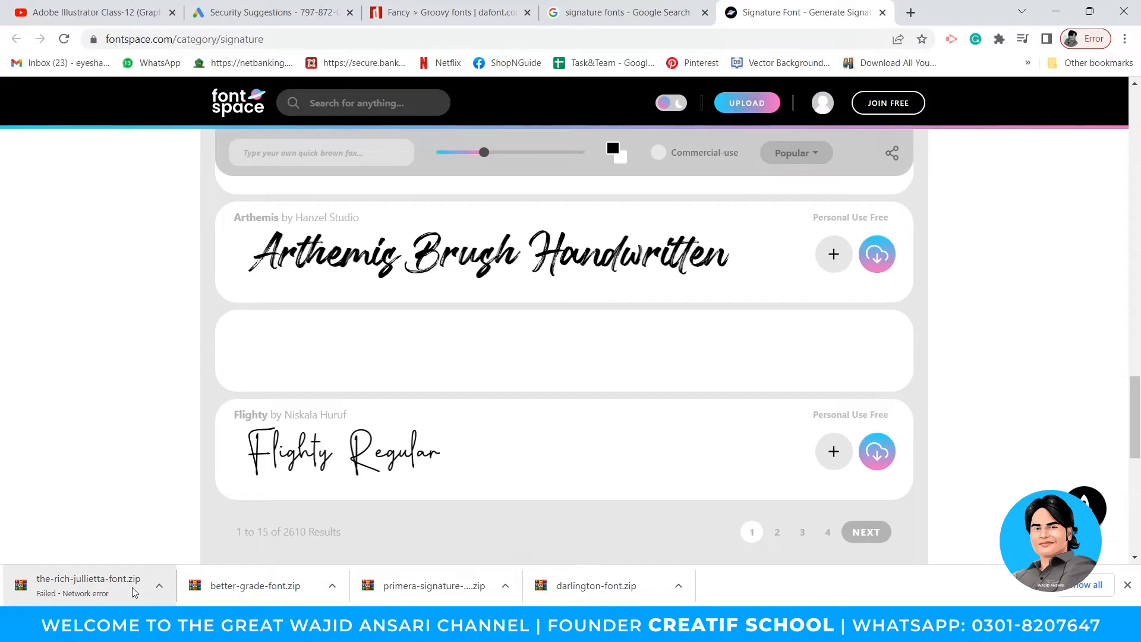
- Resume the Rich Jullietta download and install The Rich Jullietta DEMO font
click(159, 585)
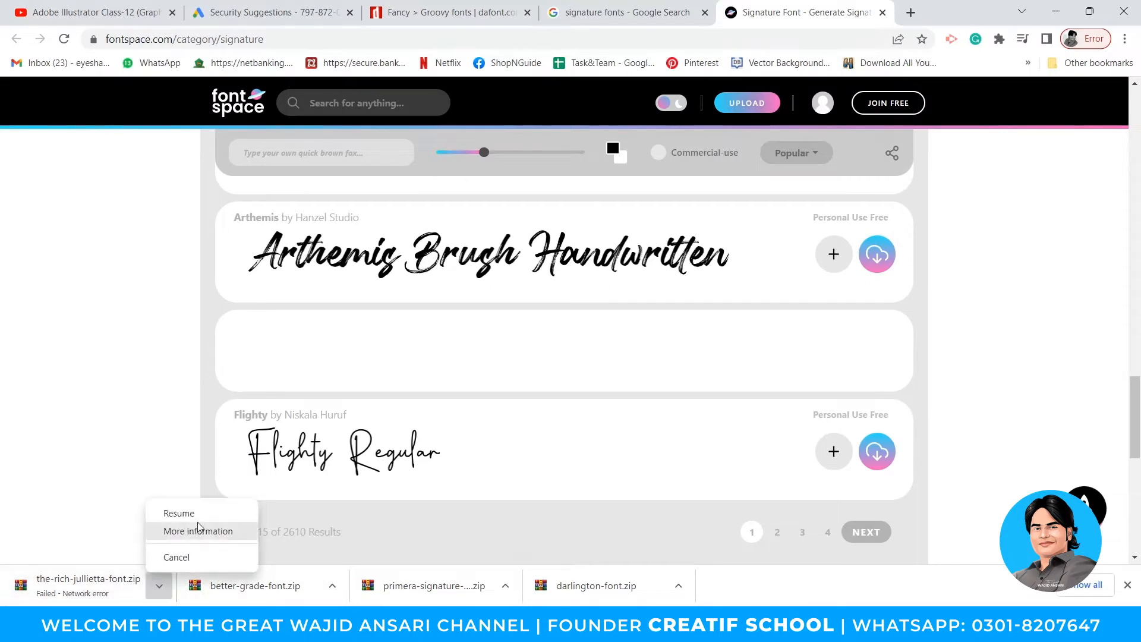
click(178, 513)
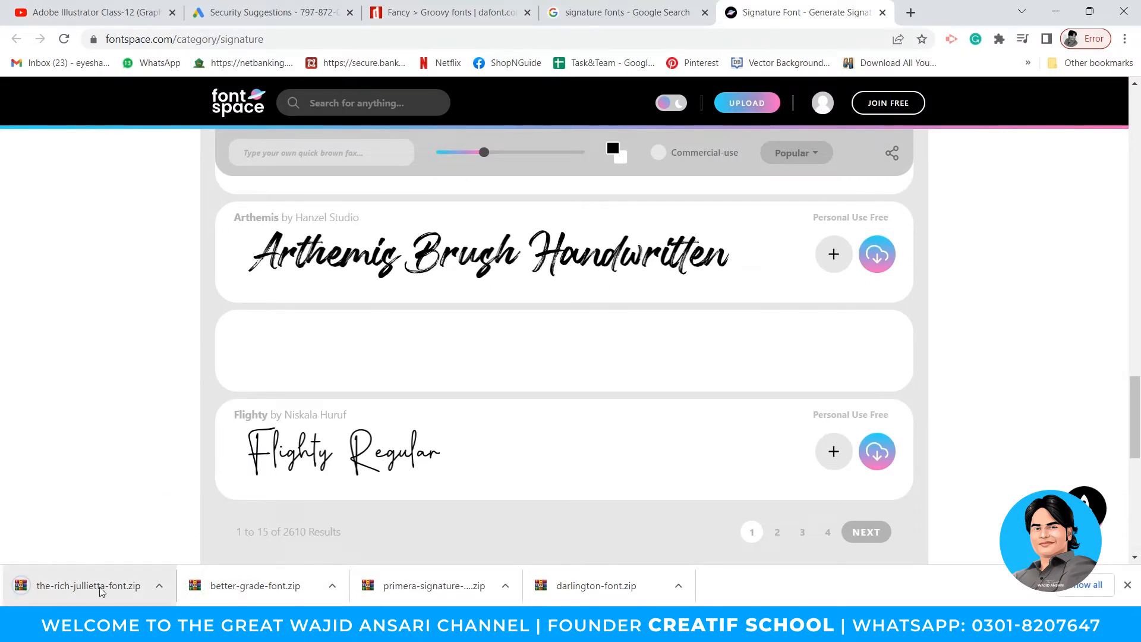
click(101, 591)
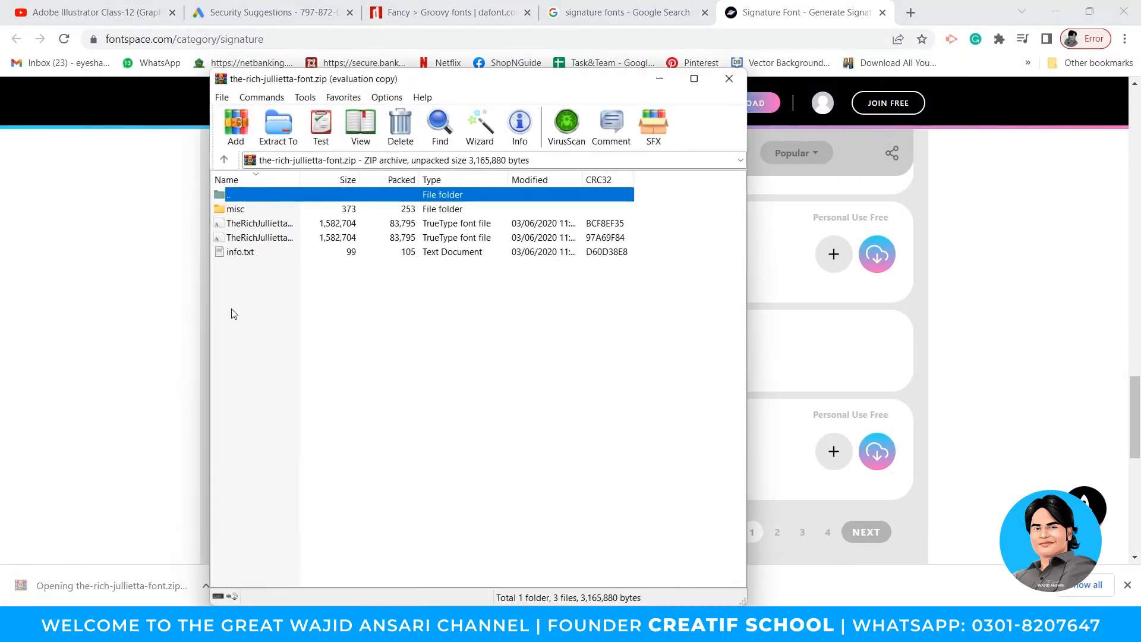
double_click(261, 224)
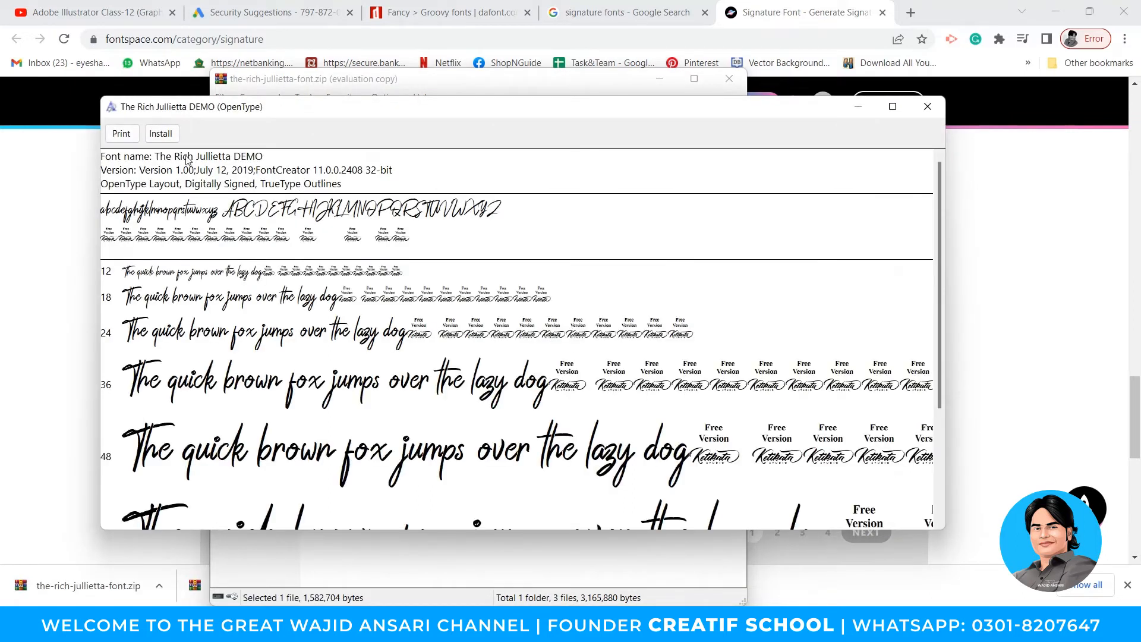
click(161, 133)
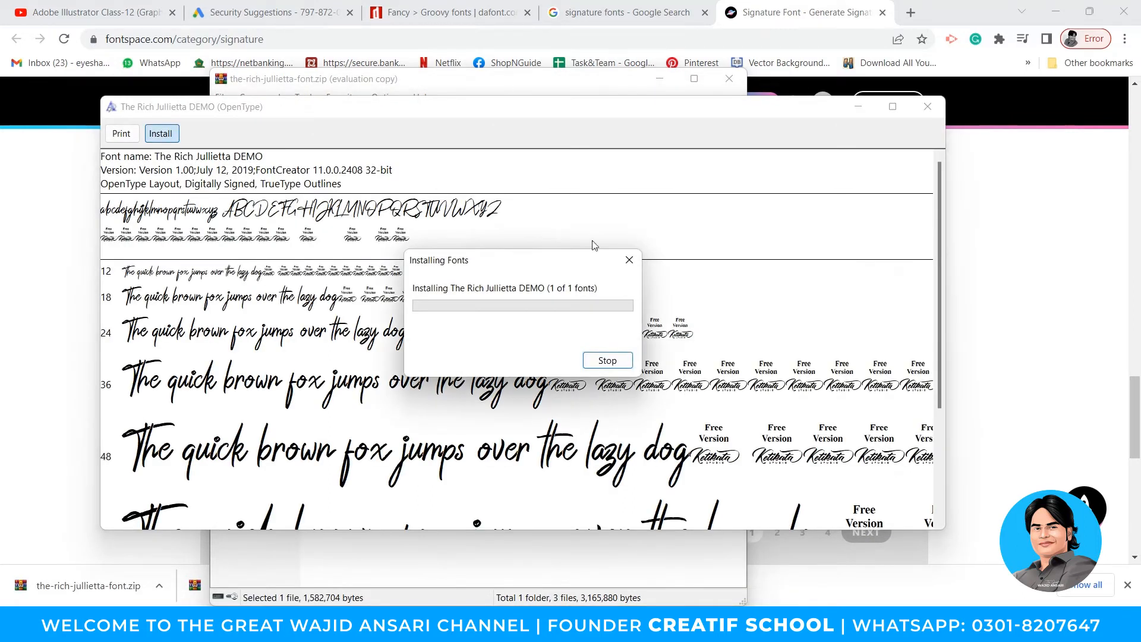
click(929, 110)
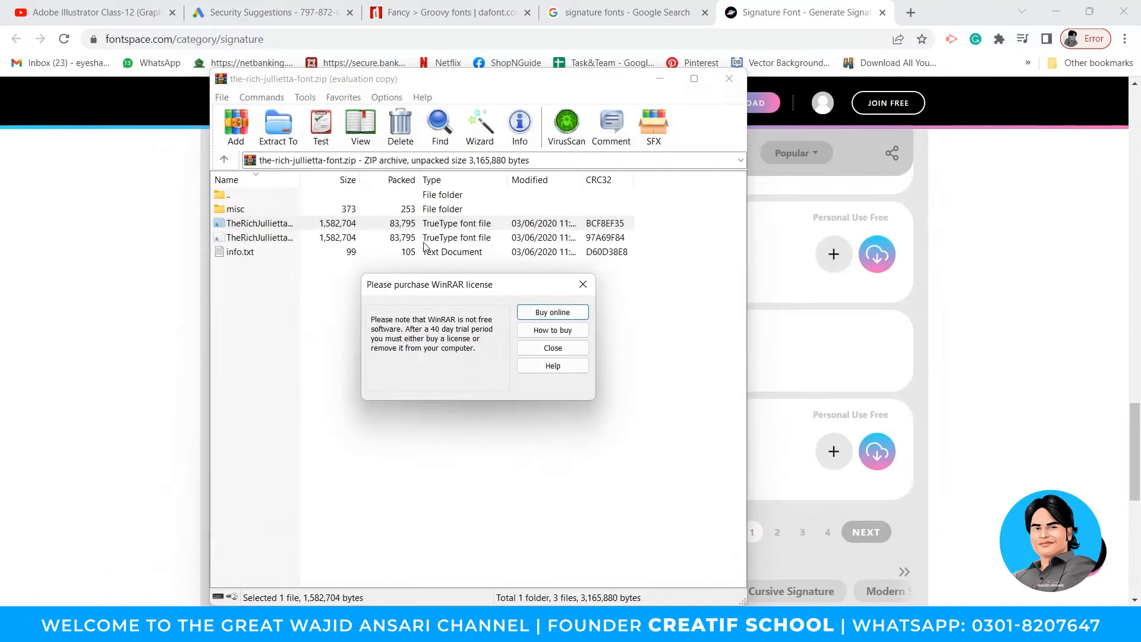
click(552, 347)
- Install the second Rich Jullietta font file, replacing the already installed version
click(248, 239)
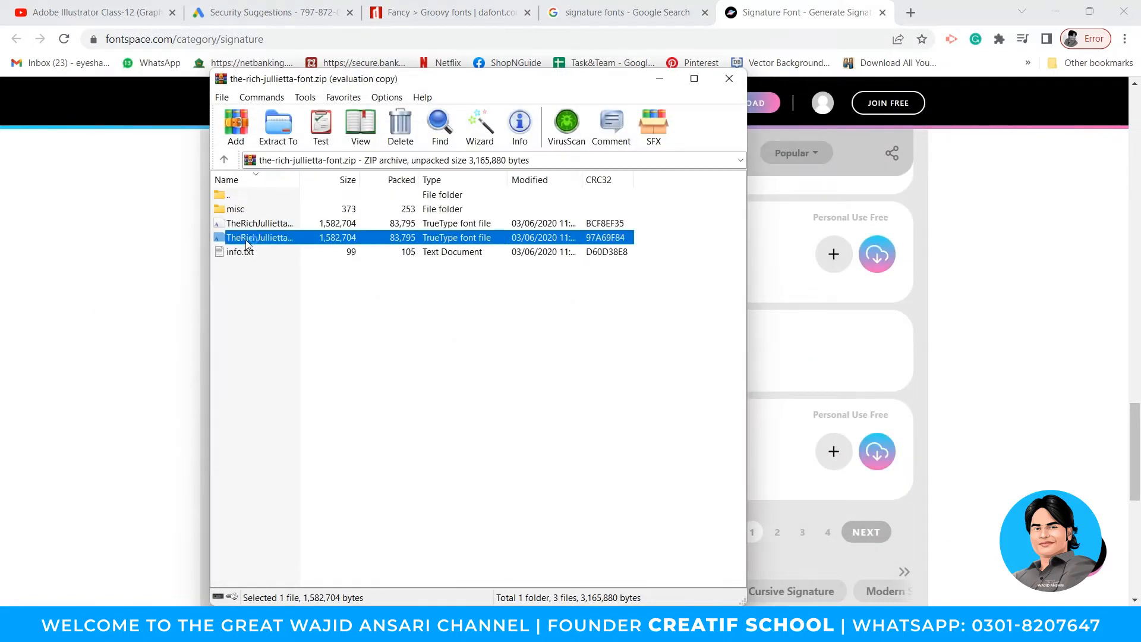
double_click(247, 237)
click(180, 153)
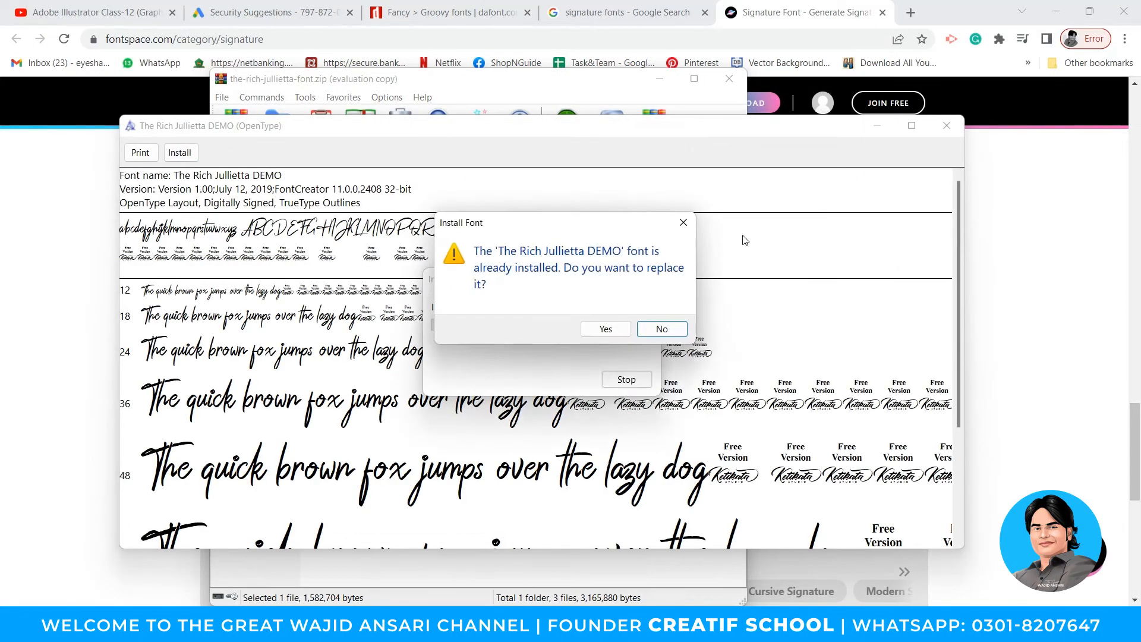
click(605, 330)
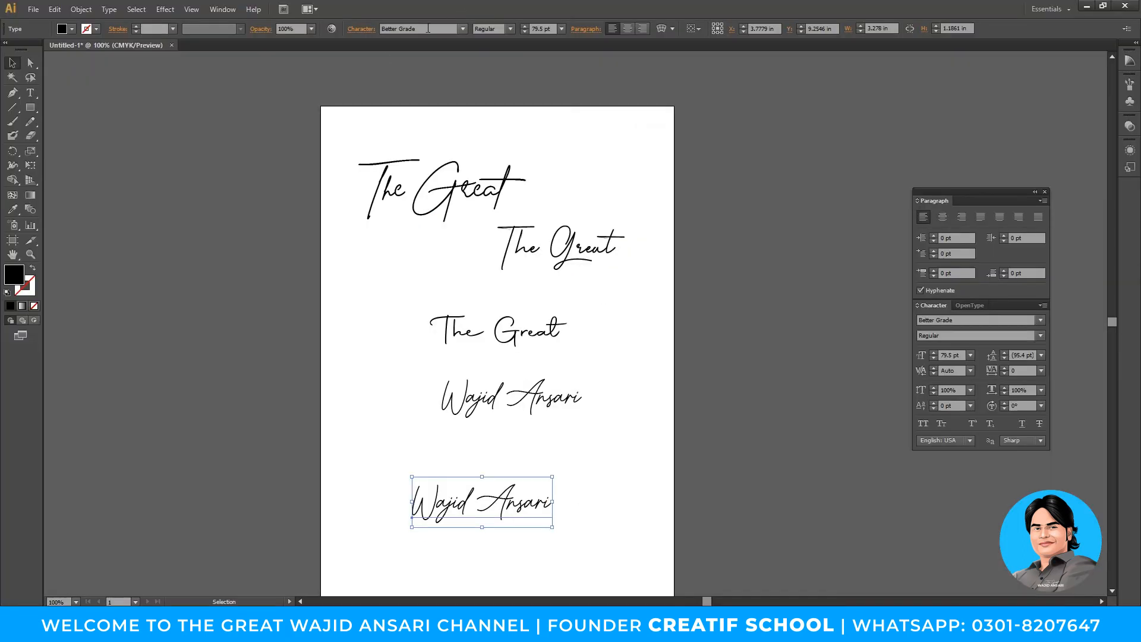
click(428, 27)
- Apply The Rich Jullietta DEMO font, then move all five signature samples off the page
text(The Rich Jullietta DEMO)
key(Return)
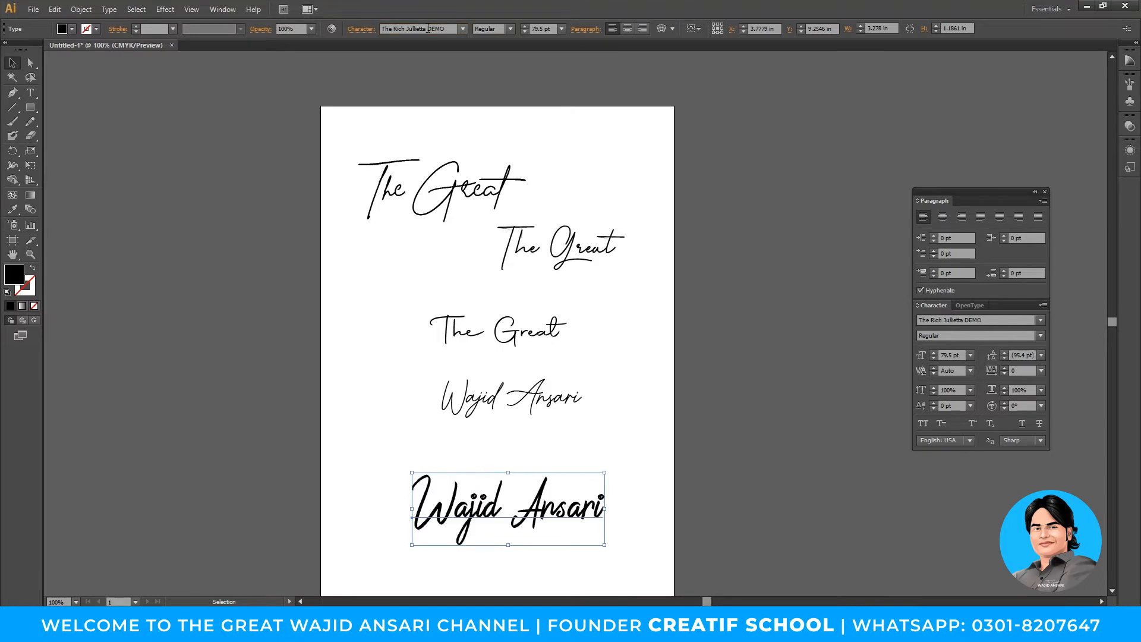
click(604, 454)
mouse_move(591, 487)
mouse_down()
mouse_move(584, 432)
mouse_move(463, 417)
mouse_up()
mouse_move(612, 394)
mouse_down()
mouse_move(577, 479)
mouse_move(361, 177)
mouse_move(748, 178)
mouse_move(766, 157)
mouse_up()
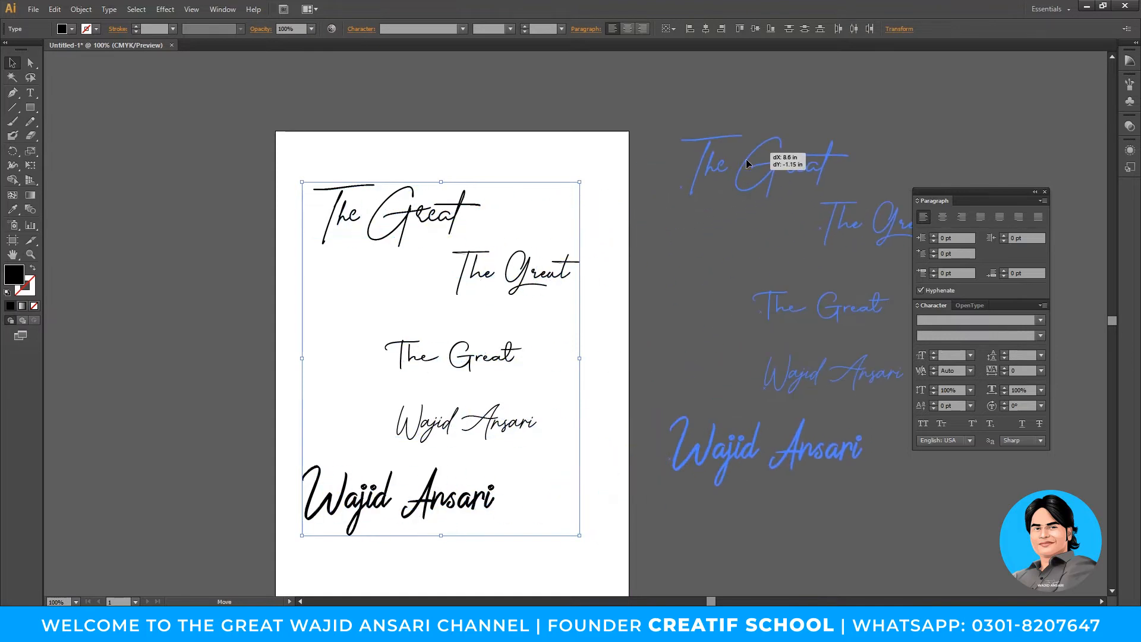
click(622, 245)
drag(593, 295, 579, 313)
mouse_move(801, 474)
mouse_down()
mouse_move(544, 421)
mouse_move(476, 351)
mouse_up()
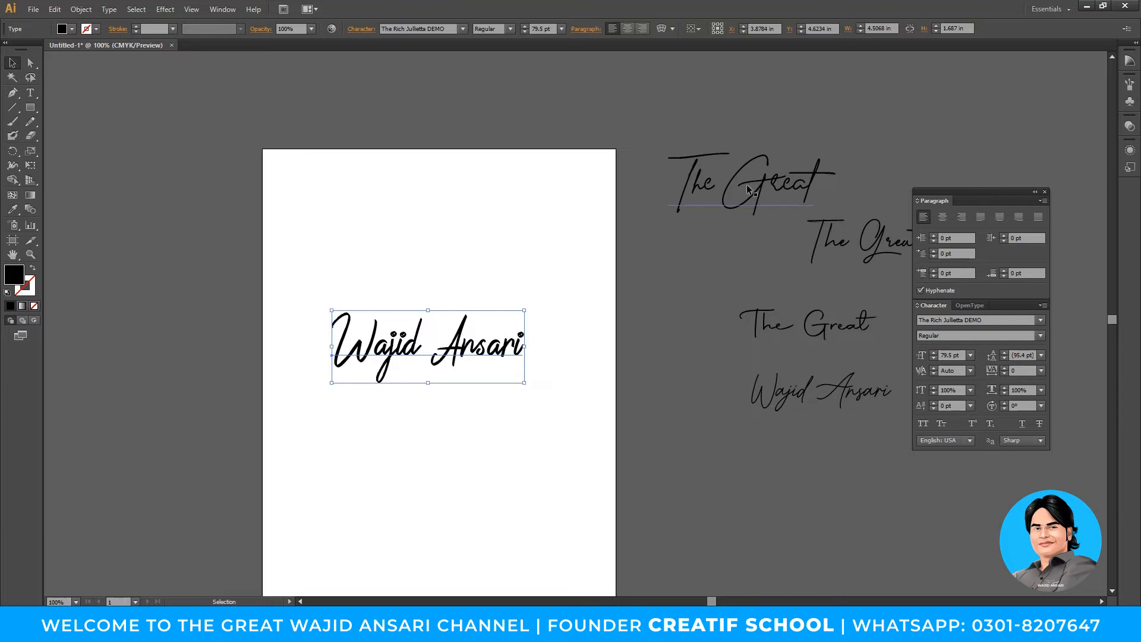
mouse_move(778, 242)
mouse_down()
mouse_move(528, 323)
mouse_move(398, 249)
mouse_up()
click(540, 341)
key(z)
click(538, 343)
drag(534, 366, 501, 365)
key(v)
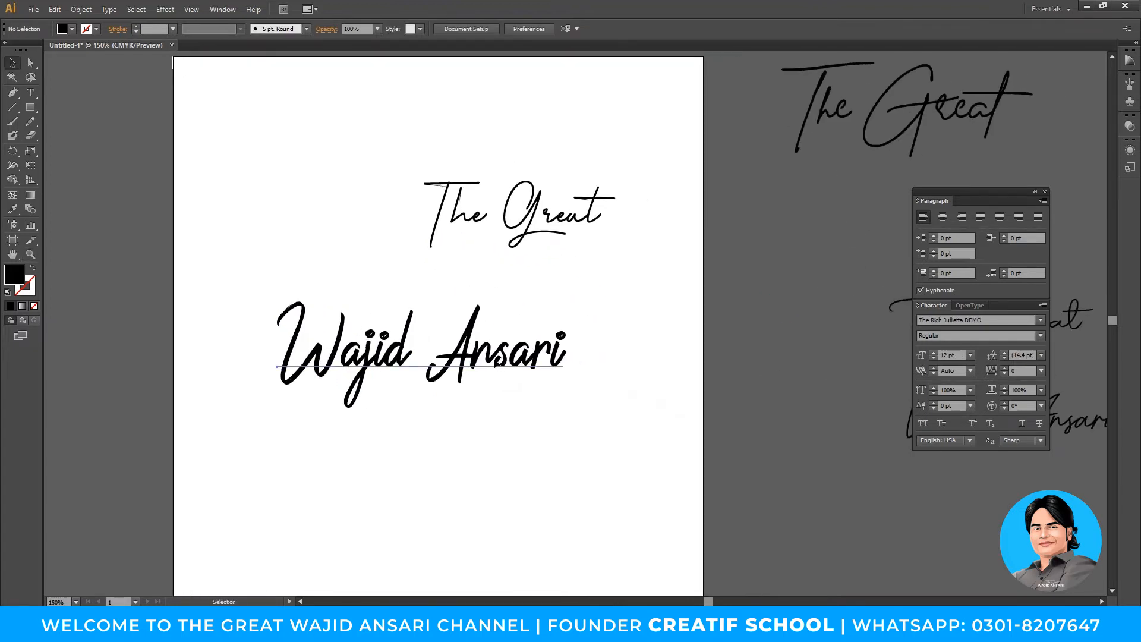
click(400, 352)
double_click(400, 354)
drag(443, 342, 604, 358)
key(BackSpace)
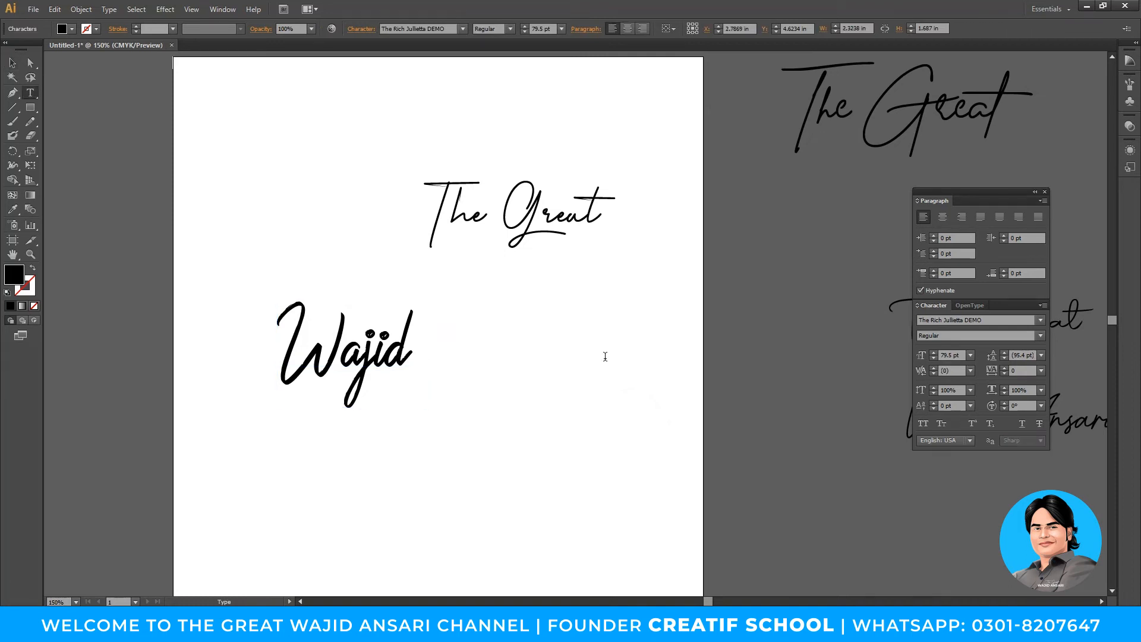
key(Escape)
click(445, 438)
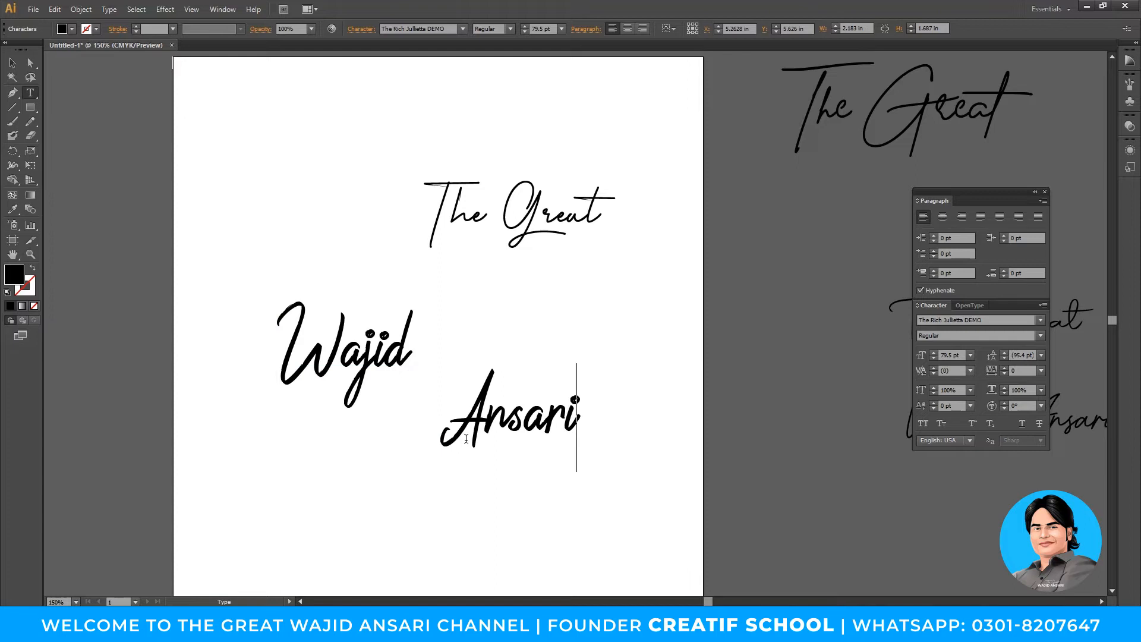
key(Escape)
drag(373, 351, 353, 296)
drag(543, 423, 473, 365)
click(486, 432)
drag(514, 219, 438, 165)
drag(493, 325, 437, 436)
drag(343, 485, 391, 419)
- Type new WA lettering below the name
key(t)
click(404, 529)
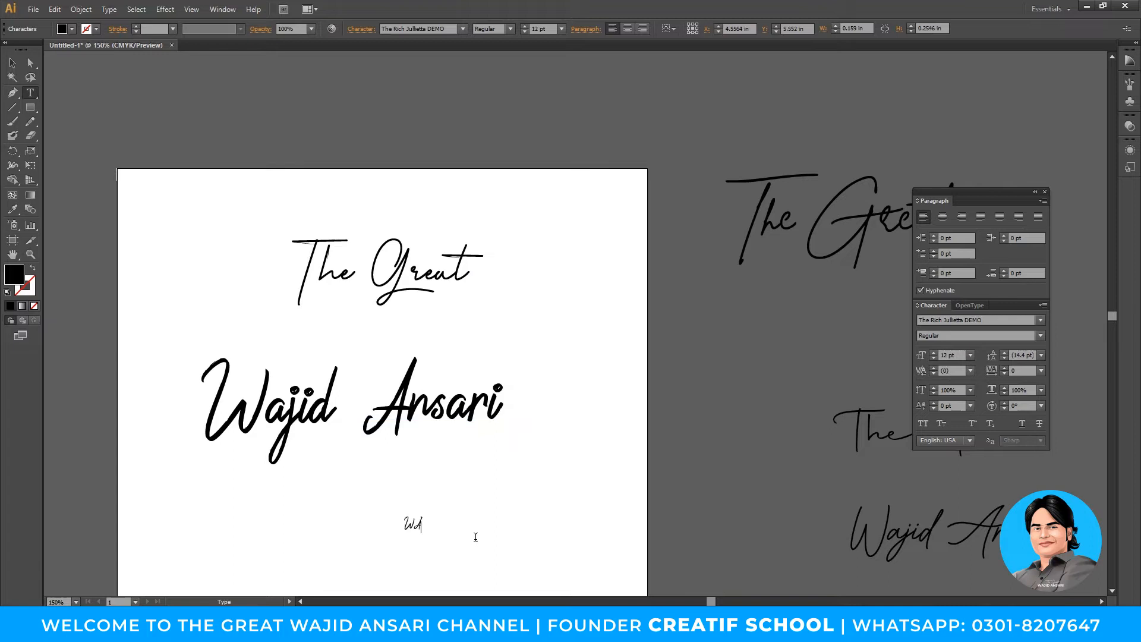
text(WA)
key(Escape)
drag(423, 514, 551, 448)
- Retype the WA lettering as Wa and move it down and left below the name
scroll(537, 445, down, 2)
double_click(505, 443)
text(a)
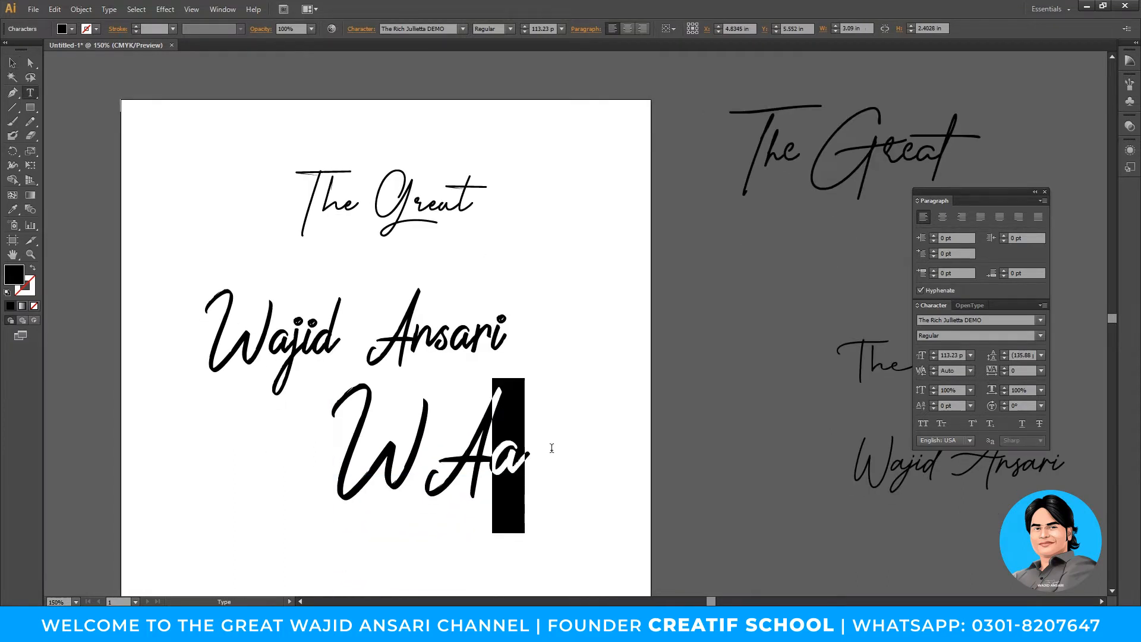
drag(456, 448, 440, 448)
text(a)
key(Escape)
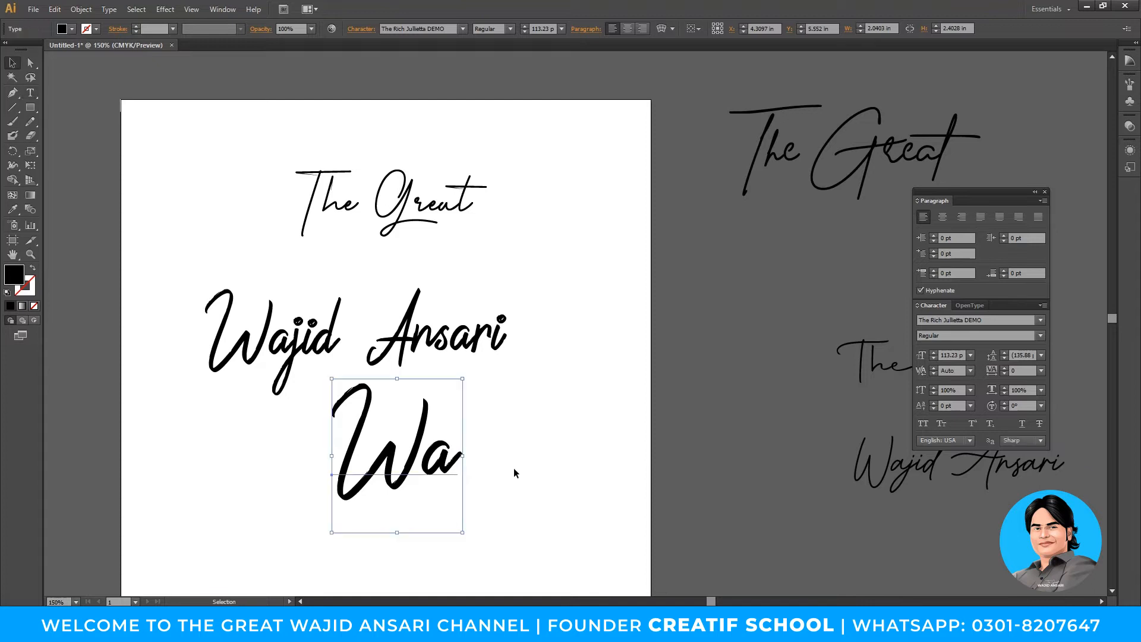
click(513, 468)
drag(506, 481, 545, 406)
drag(447, 435, 431, 480)
drag(529, 458, 533, 394)
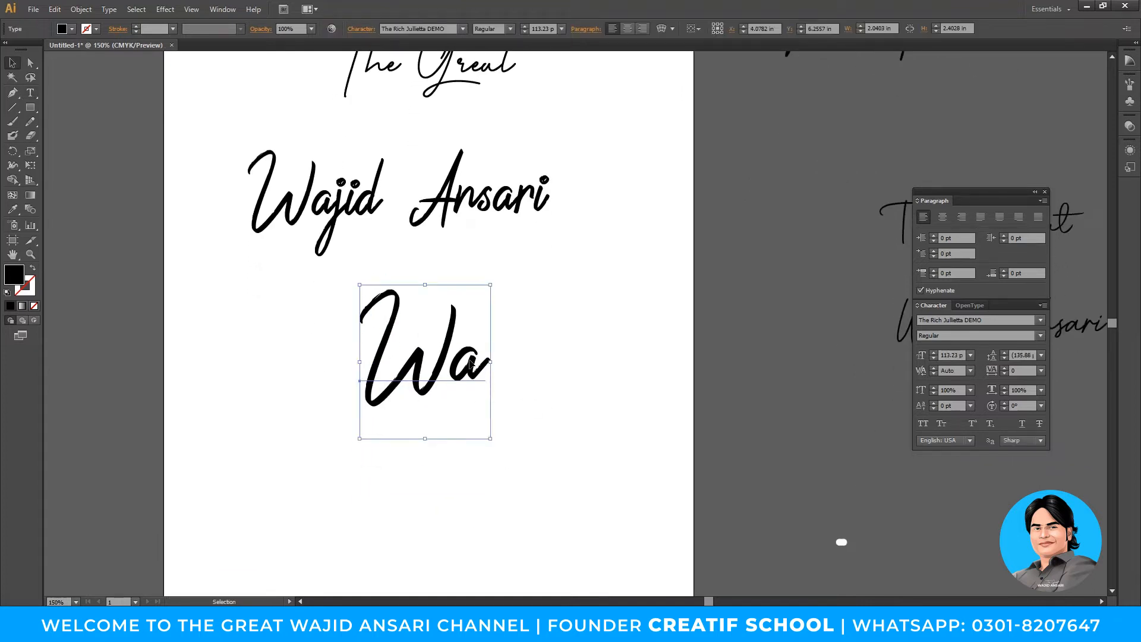
- Nudge Wa into place and draw a small black star to its right with the Star Tool
double_click(389, 331)
key(ctrl+a)
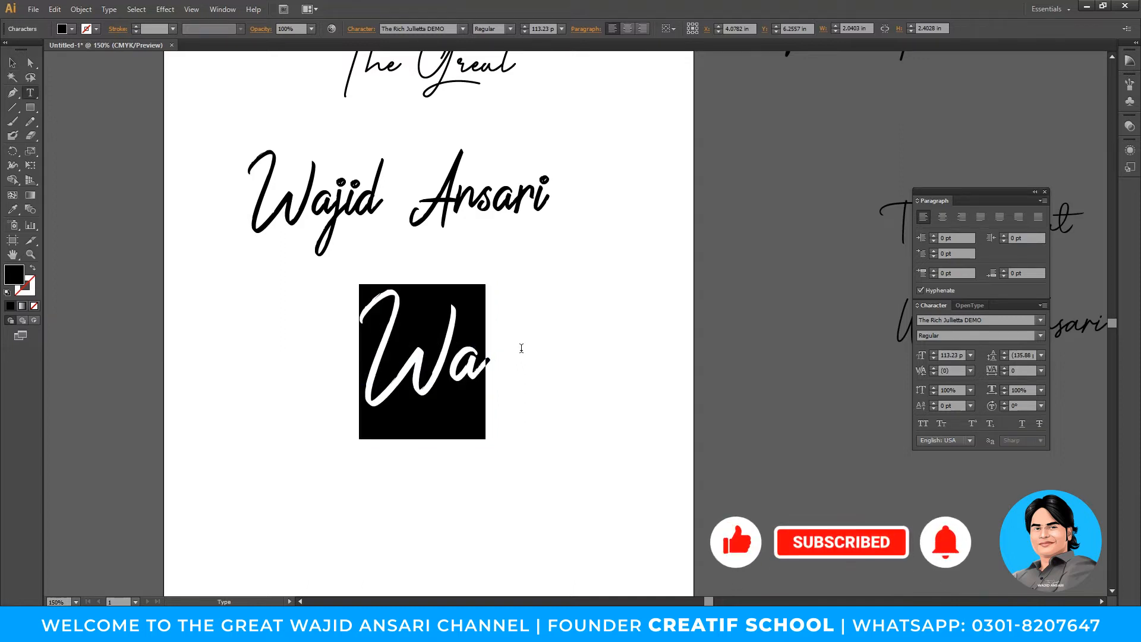
key(Escape)
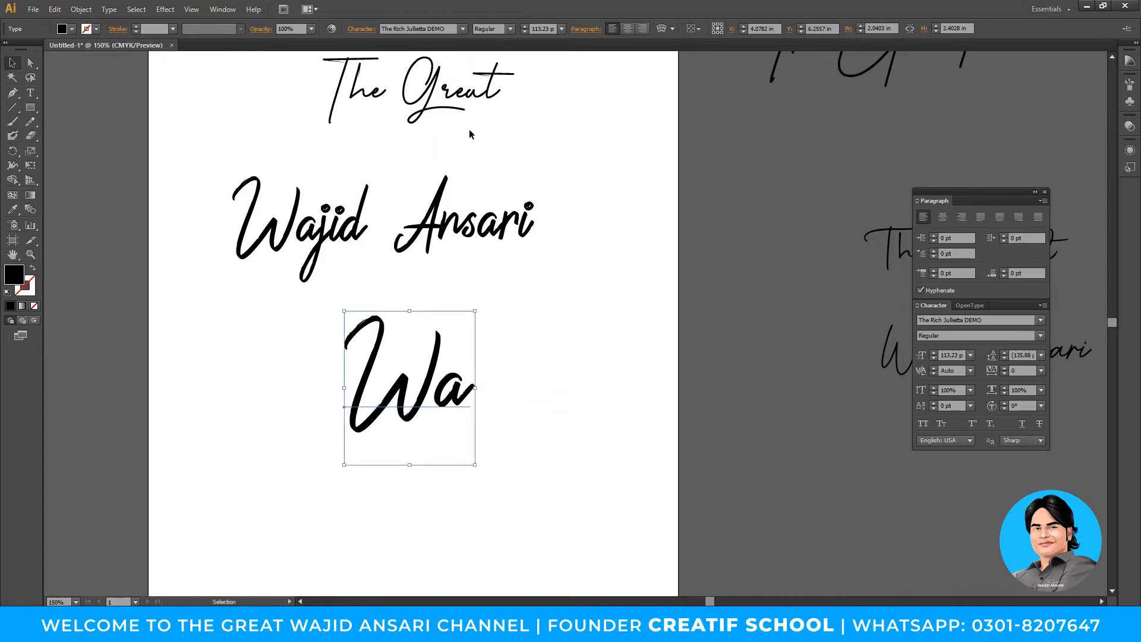
drag(429, 373, 387, 381)
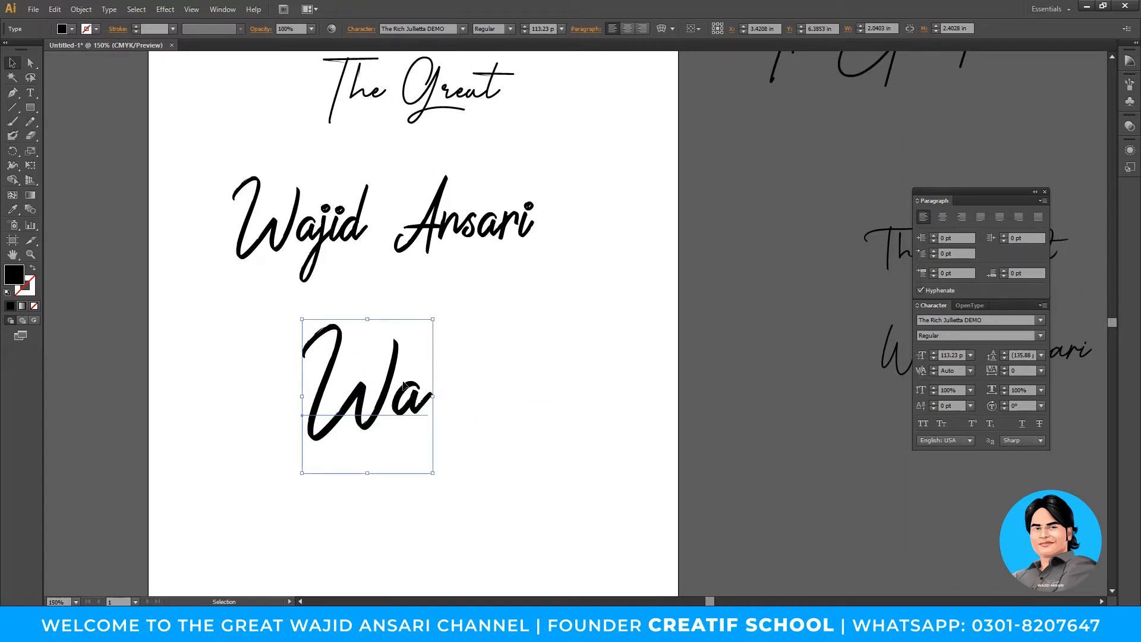
drag(29, 107, 82, 166)
drag(547, 406, 575, 427)
- Create outlines from the Wa text and step into and back out of the outlined group
key(v)
click(458, 322)
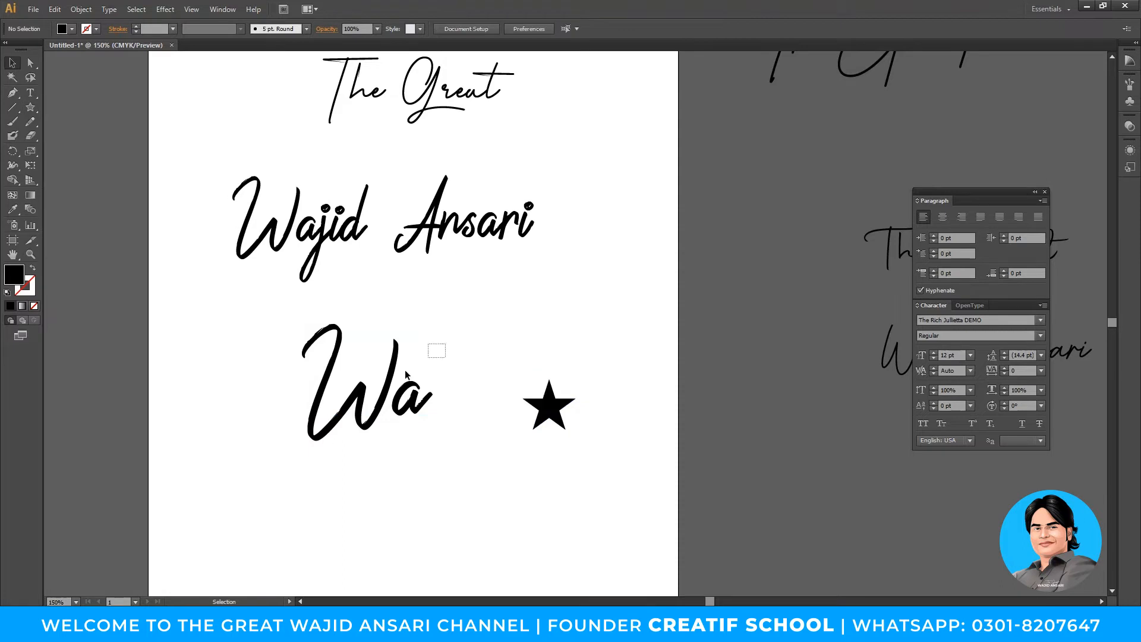
click(396, 378)
right_click(396, 379)
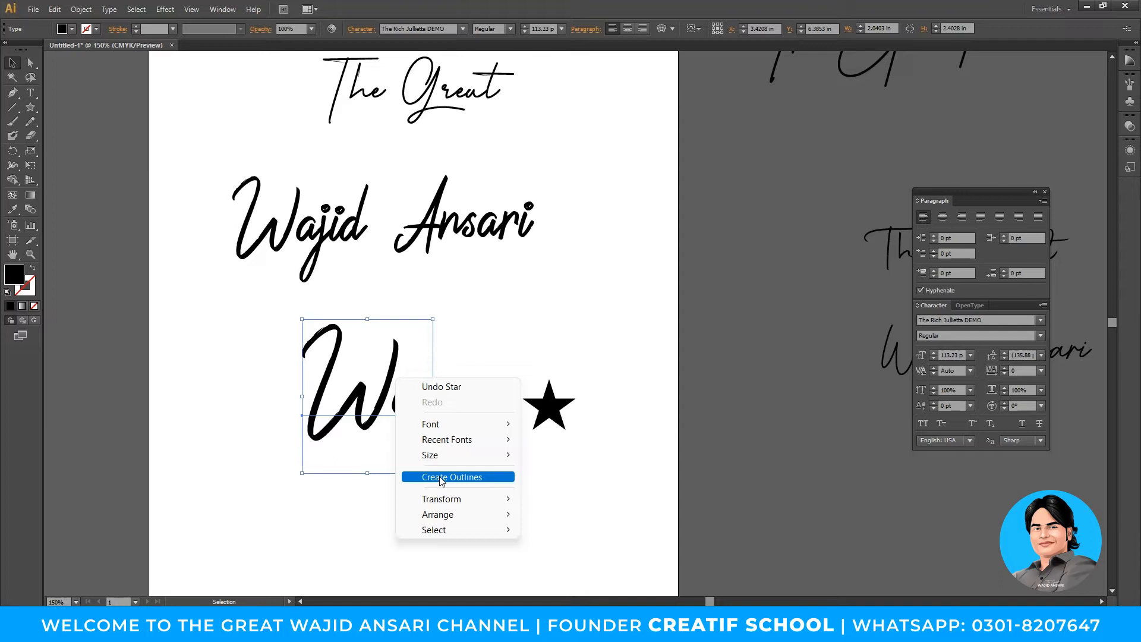
click(441, 478)
click(439, 472)
double_click(391, 390)
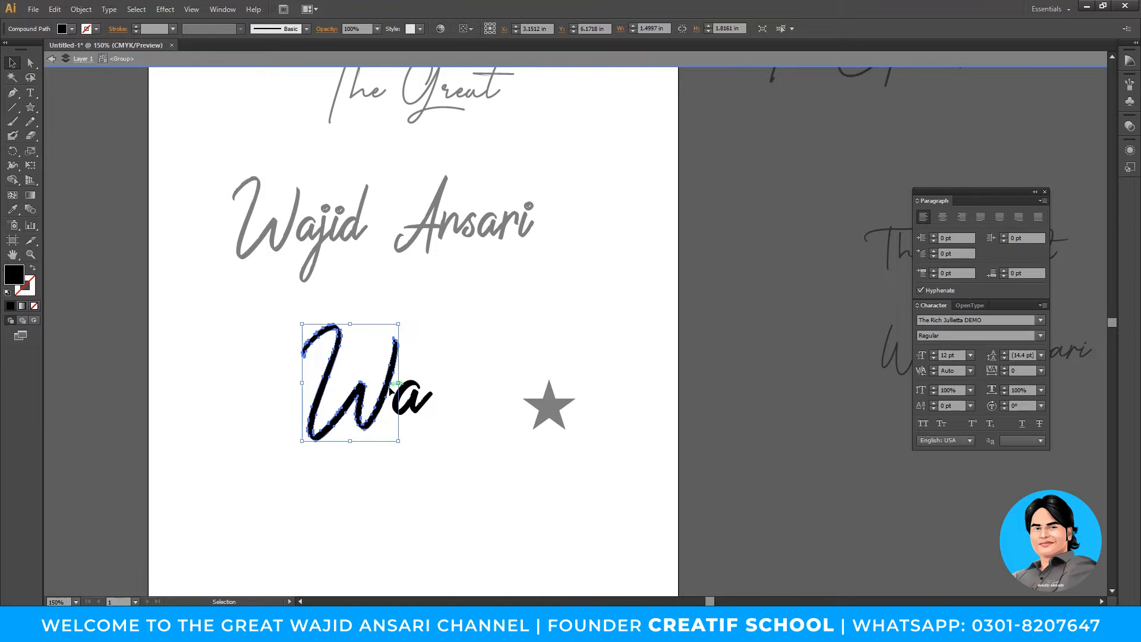
click(441, 354)
double_click(441, 355)
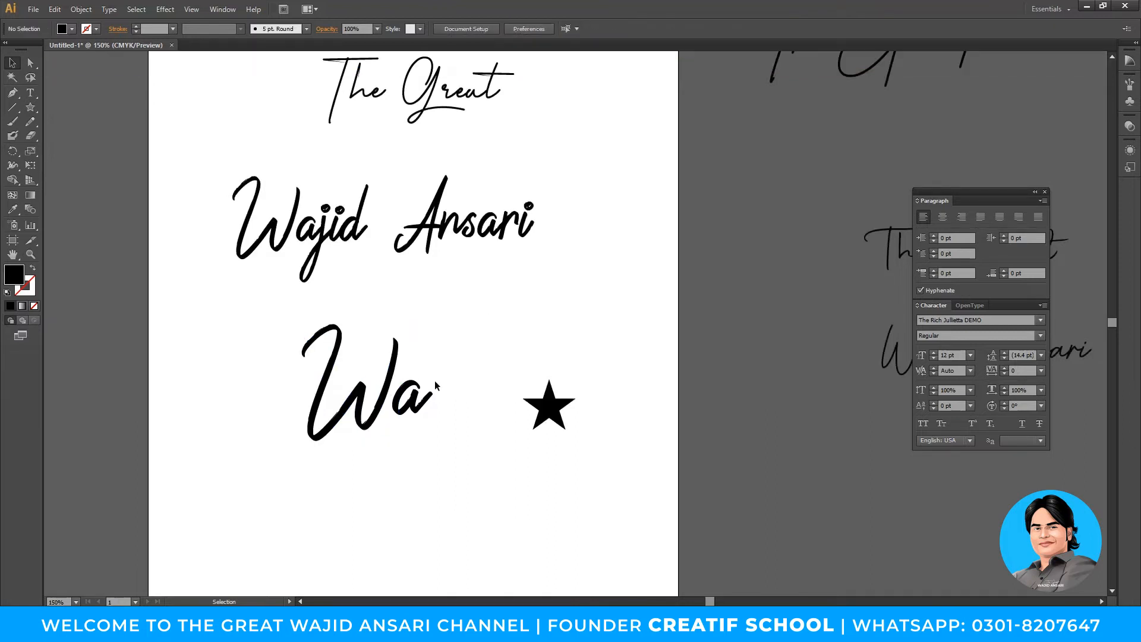
- Duplicate Wa and park the spare copy on the pasteboard left of the page
click(390, 378)
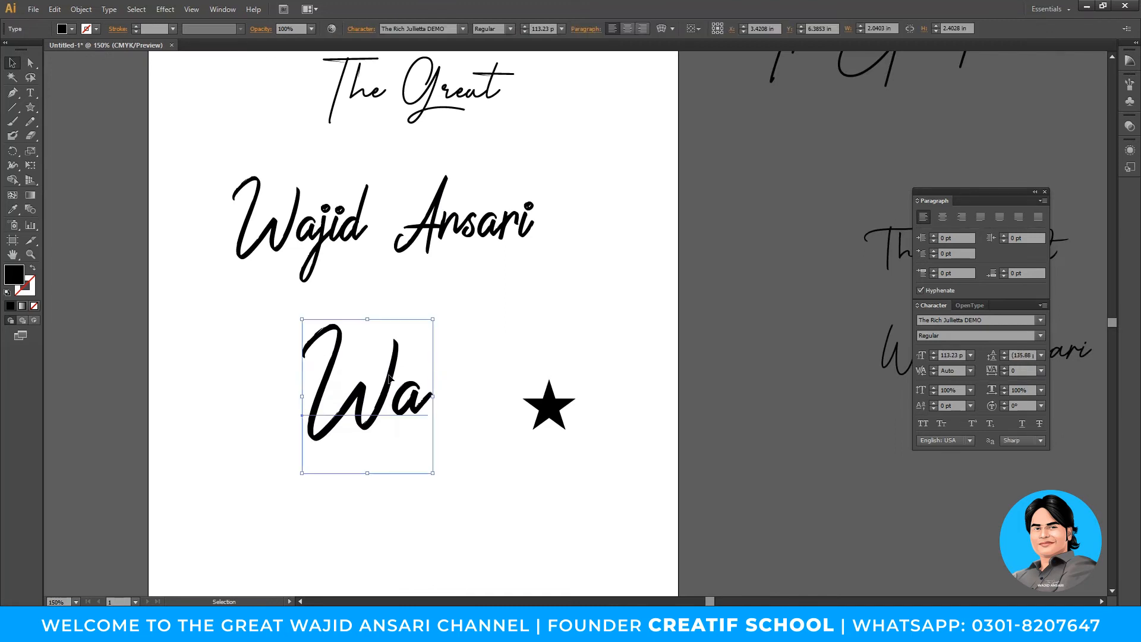
drag(389, 378, 439, 370)
drag(235, 358, 88, 347)
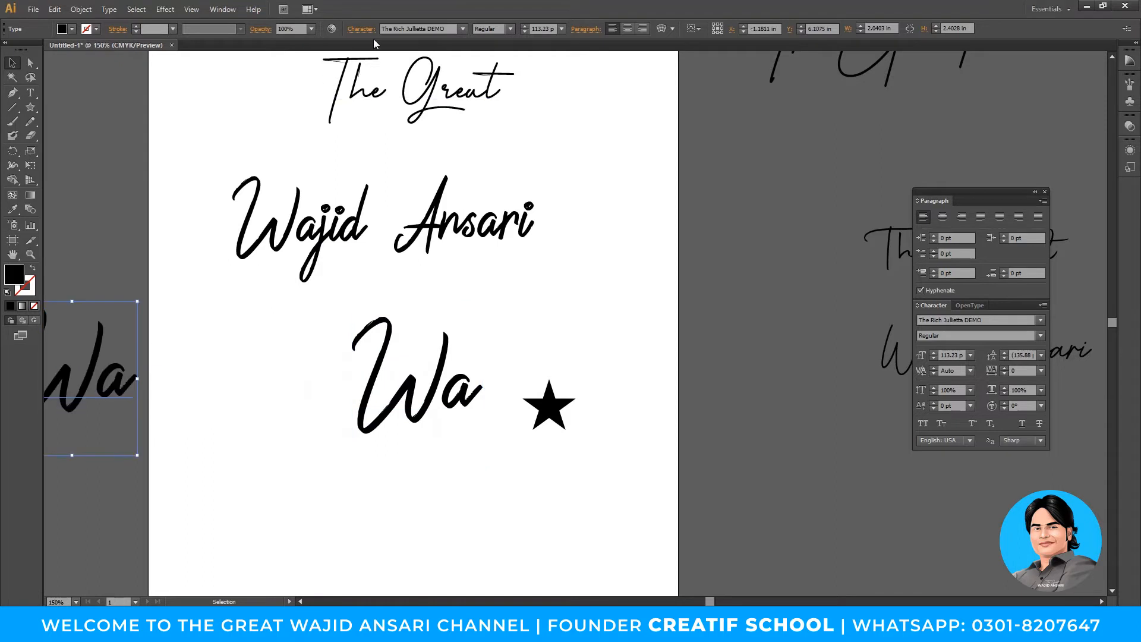
scroll(254, 388, left, 3)
drag(202, 375, 231, 369)
drag(471, 392, 441, 404)
- Convert the page Wa into outline shapes via its context menu
right_click(468, 405)
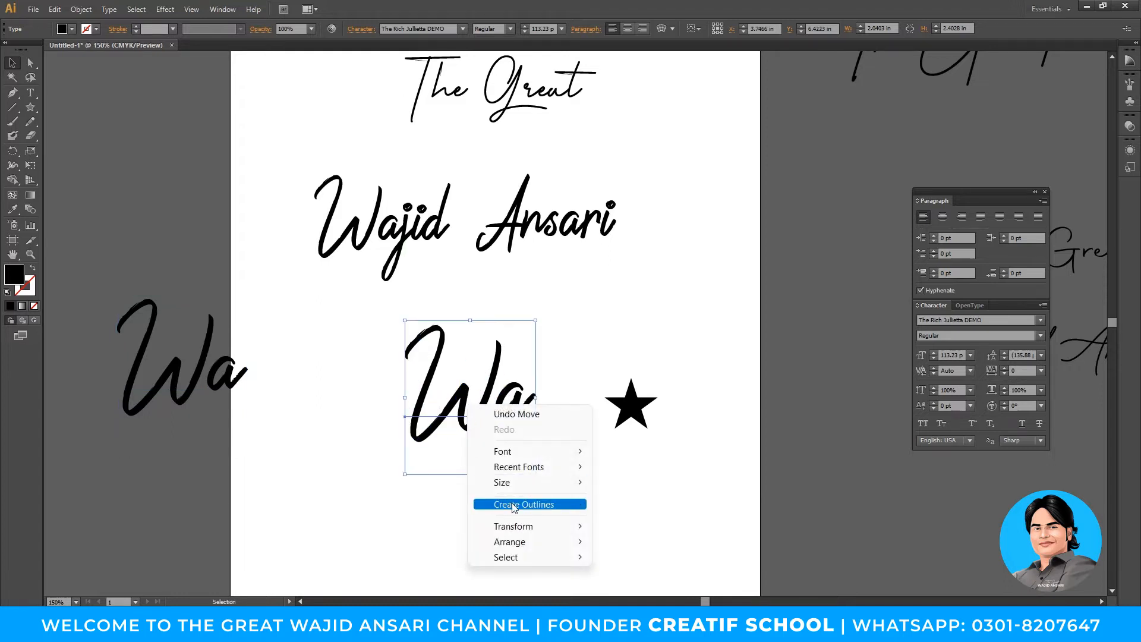
click(430, 493)
click(464, 417)
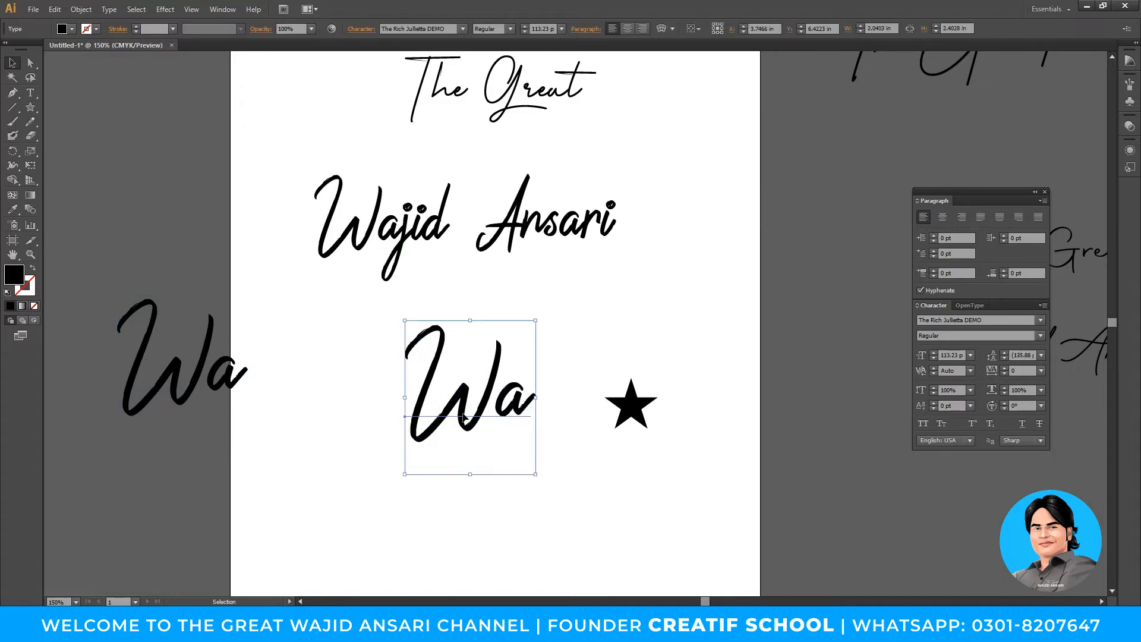
key(ctrl+shift+o)
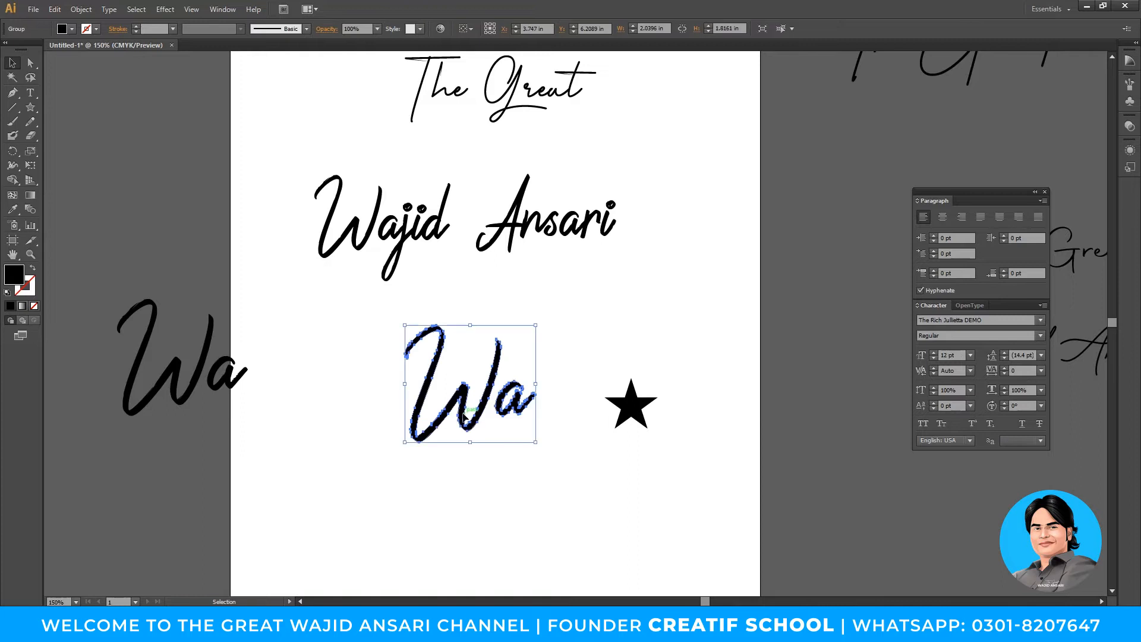
key(ctrl+z)
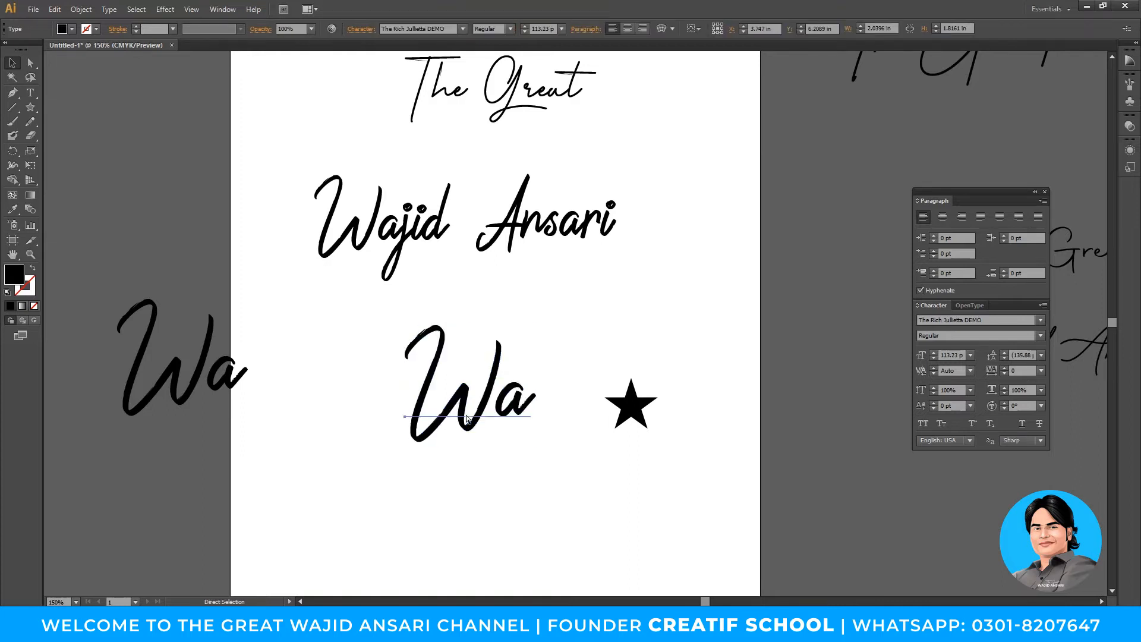
right_click(494, 390)
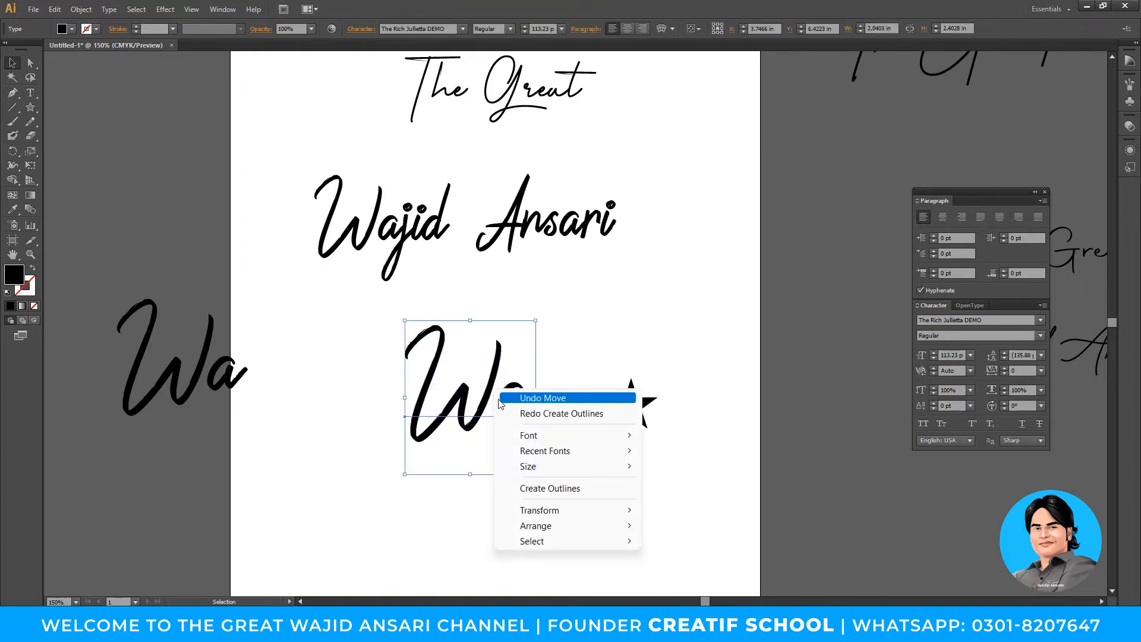
click(557, 488)
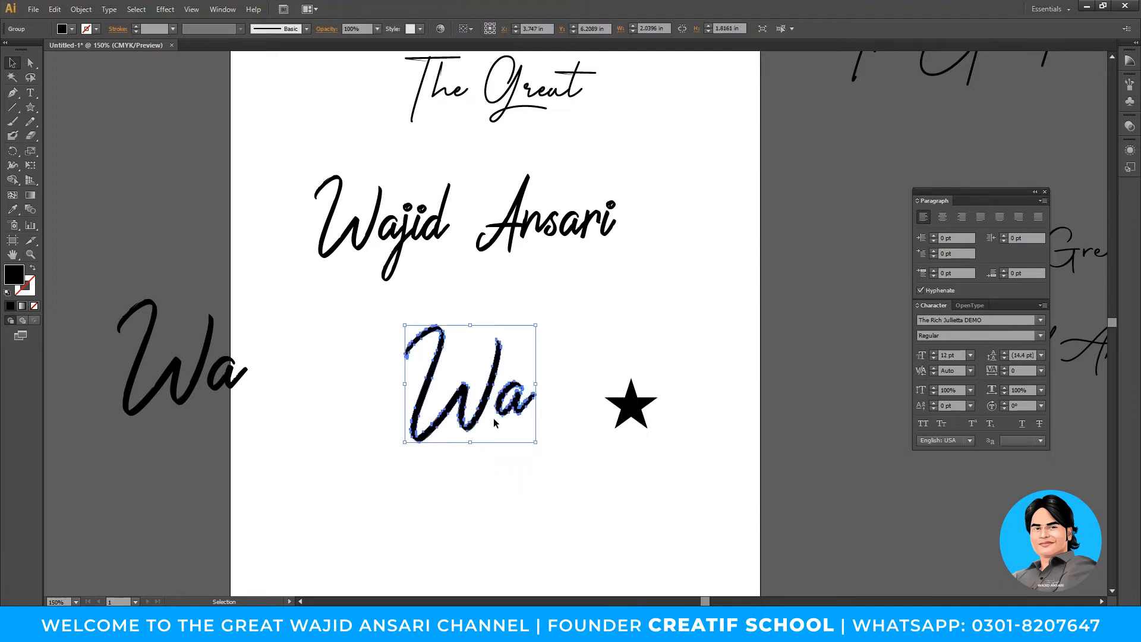
- Zoom to 200% on Wa and ungroup the outlined letters
key(z)
click(531, 385)
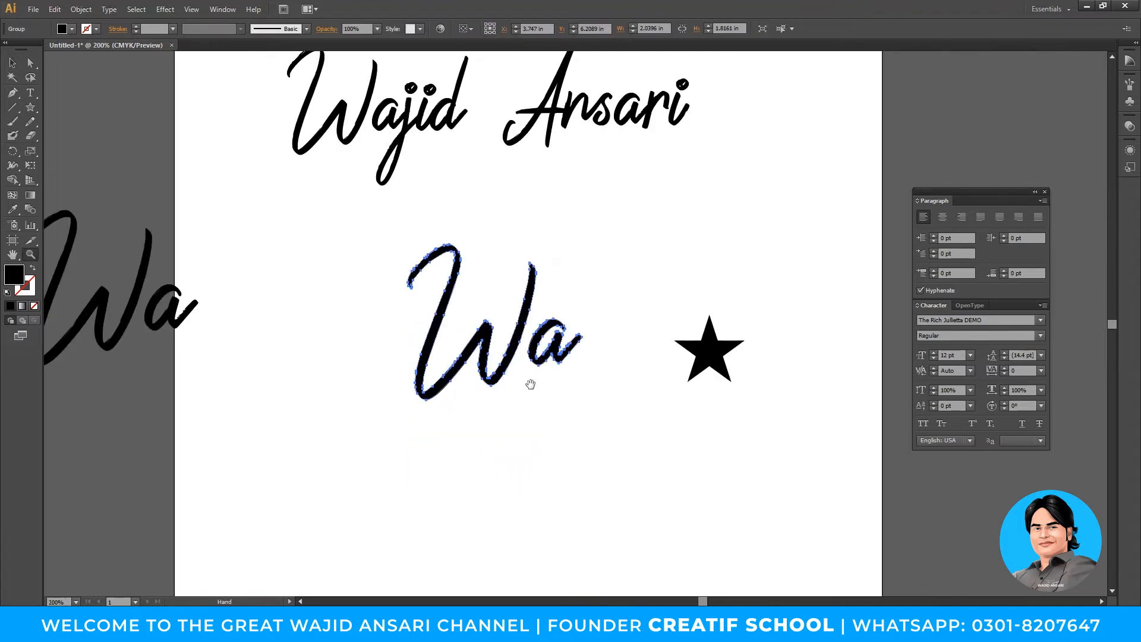
key(space)
drag(529, 384, 474, 412)
key(v)
click(486, 313)
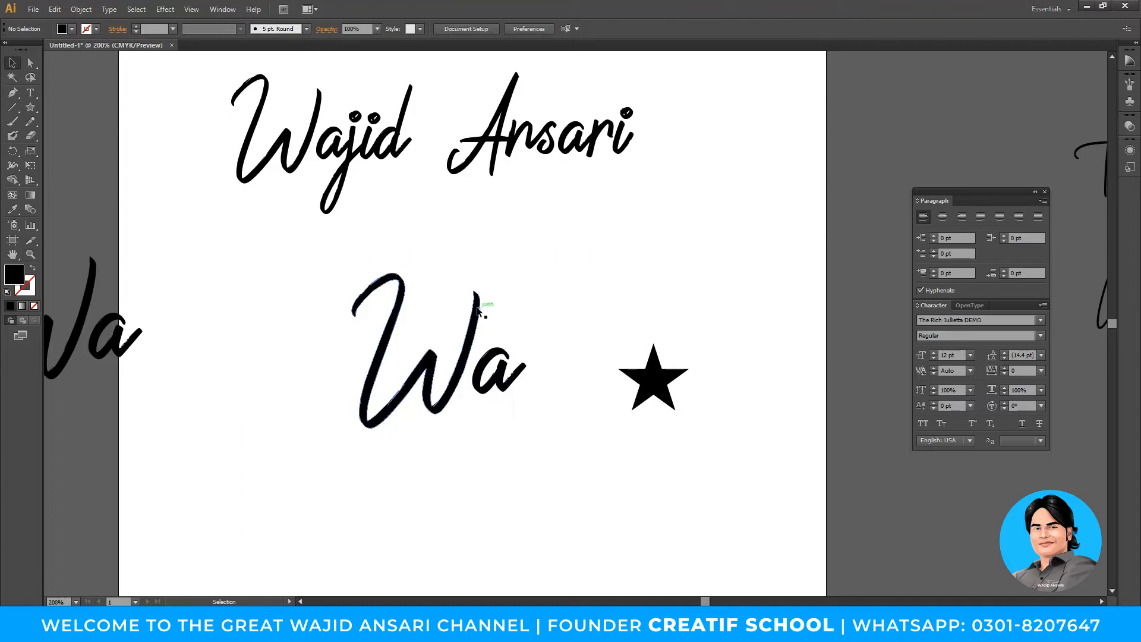
click(479, 311)
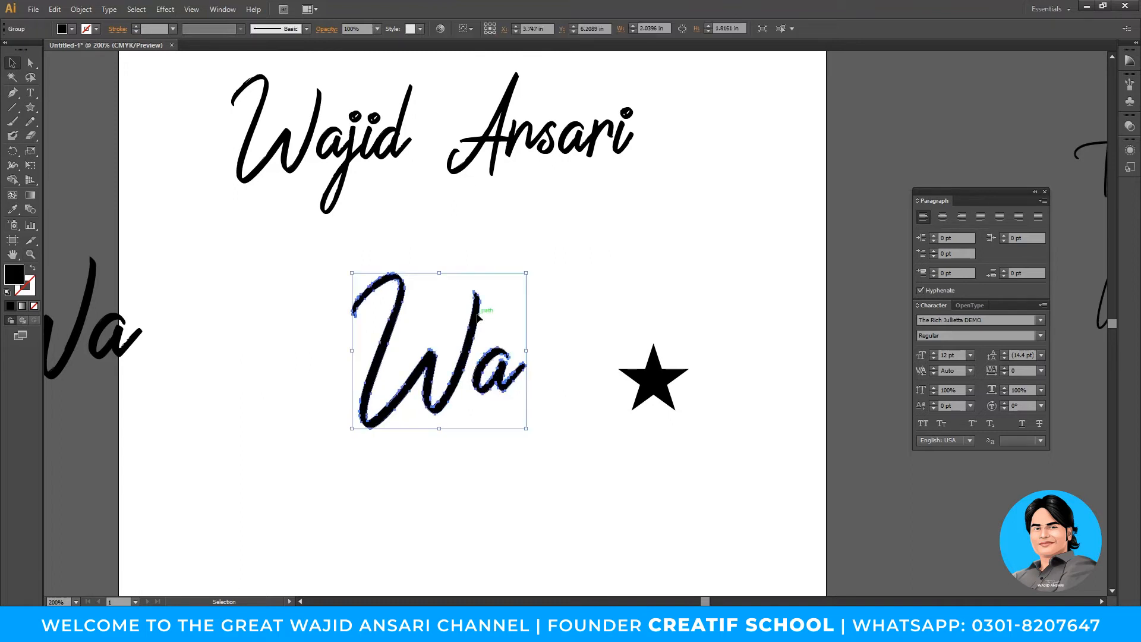
right_click(479, 315)
click(526, 402)
- Move the outlined a up and to the right, away from the W
click(548, 465)
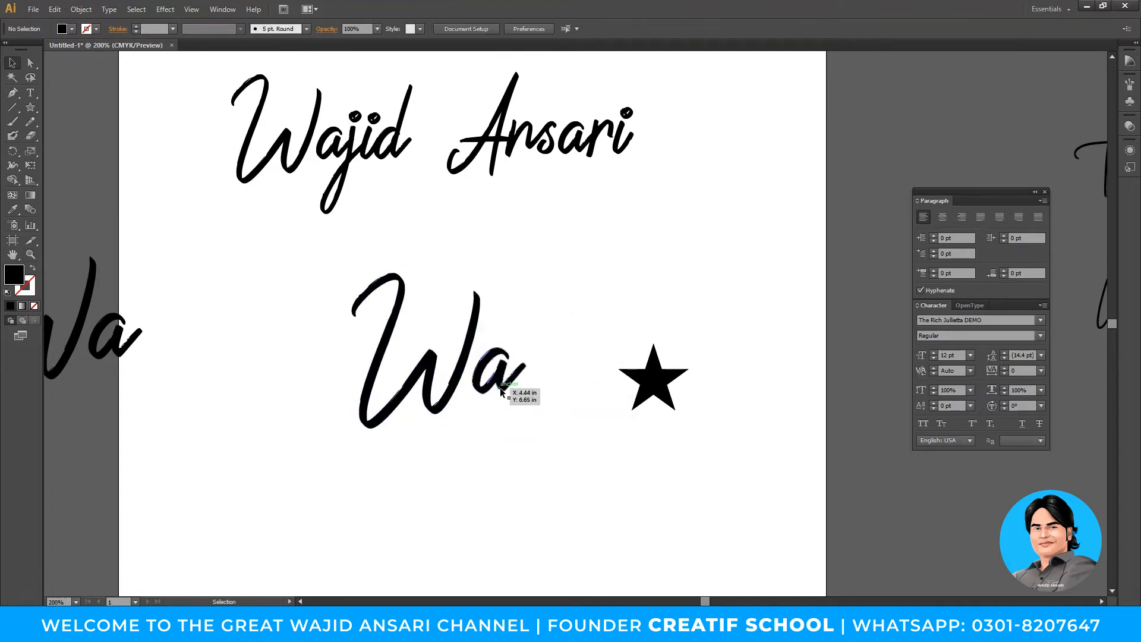
drag(510, 393, 577, 358)
drag(473, 351, 417, 325)
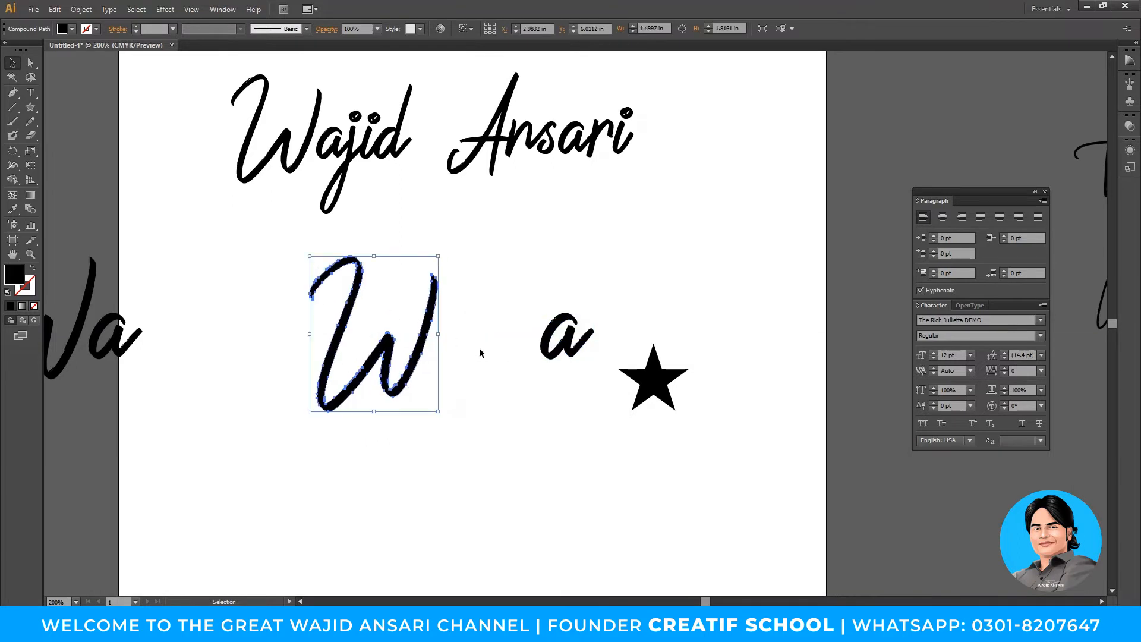
key(ctrl+z)
click(538, 439)
- Delete the anchor points at the tip of the W's last stroke
key(a)
drag(465, 276, 504, 334)
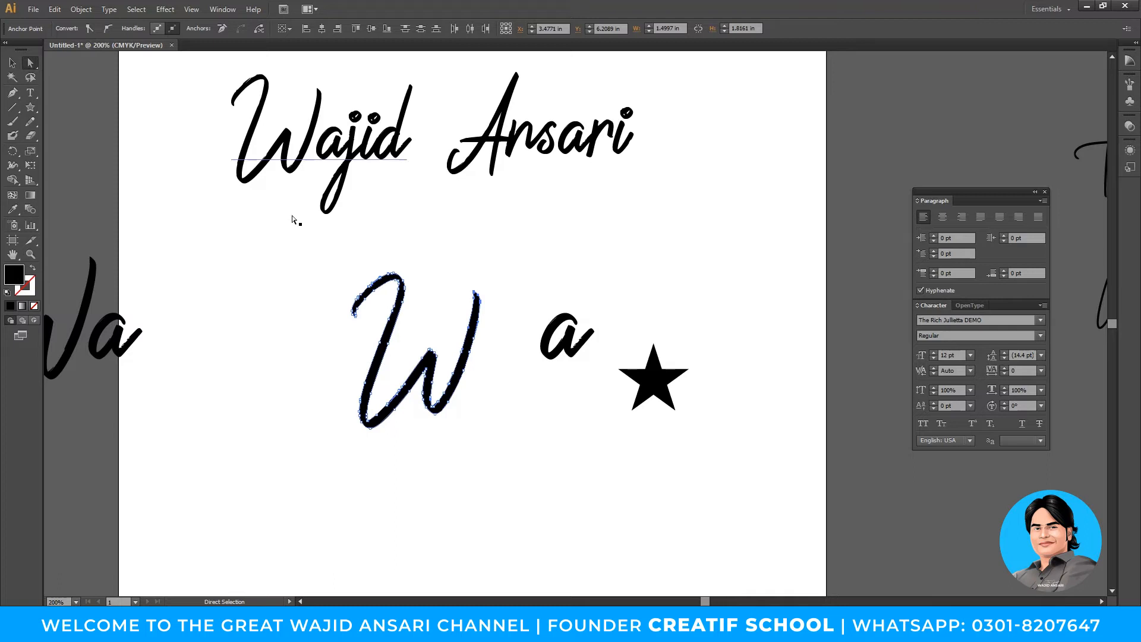
key(Delete)
drag(484, 308, 481, 347)
key(Delete)
- Tuck the a tightly against the W, zooming in to fine-tune its position
key(v)
click(509, 374)
mouse_move(556, 341)
mouse_down()
mouse_move(465, 355)
mouse_move(464, 401)
mouse_move(492, 349)
mouse_move(489, 403)
mouse_up()
click(535, 473)
key(z)
click(526, 359)
drag(537, 351, 498, 381)
key(v)
- Zoom out to the whole layout and move the star up to the right of Wa
click(550, 459)
key(z)
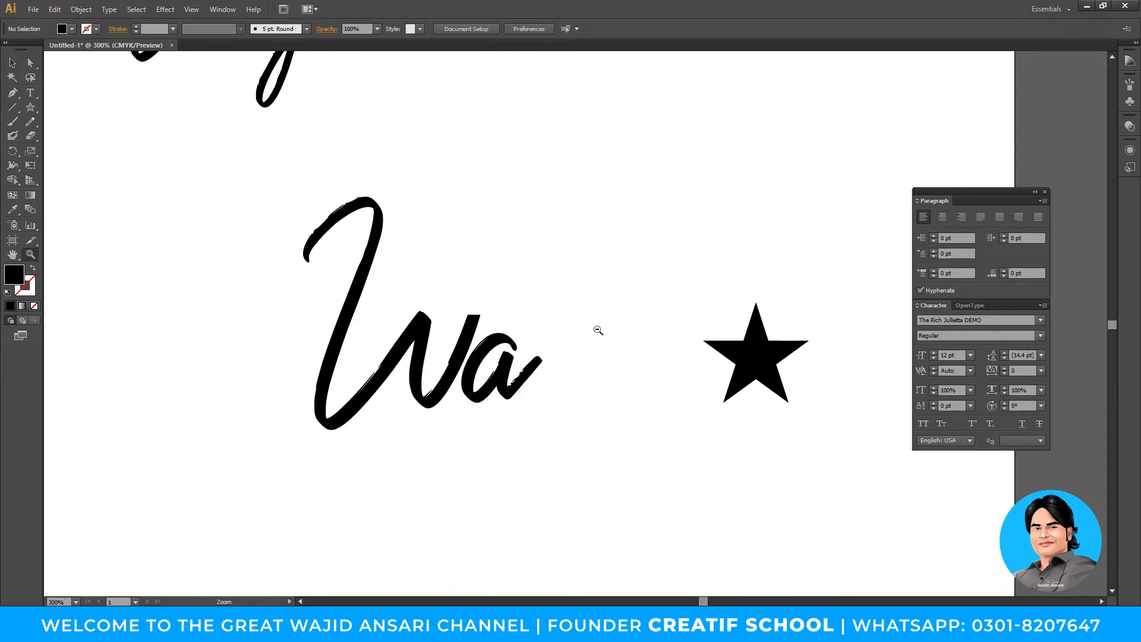
alt+click(596, 330)
alt+click(596, 330)
drag(590, 340, 633, 335)
key(v)
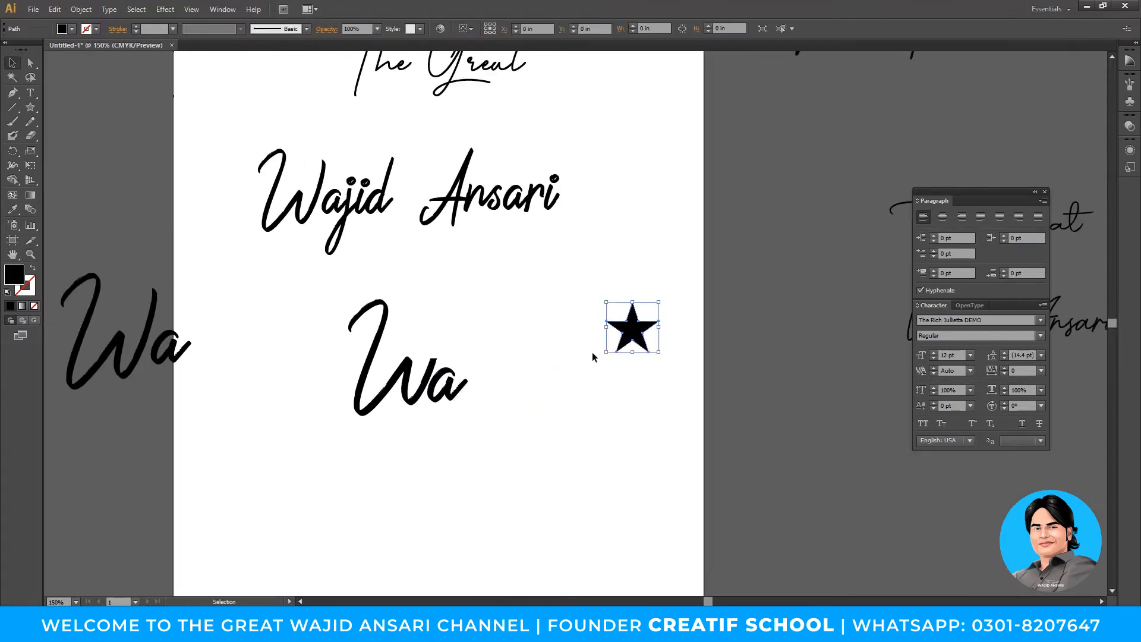
drag(487, 377, 445, 414)
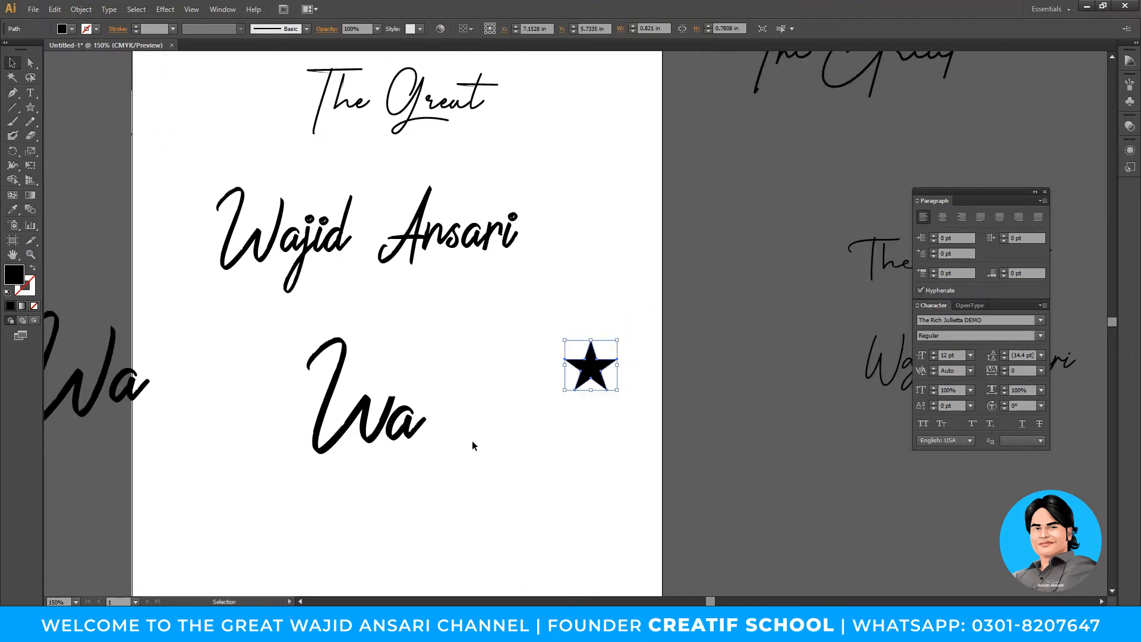
click(416, 248)
drag(453, 236, 453, 490)
double_click(468, 486)
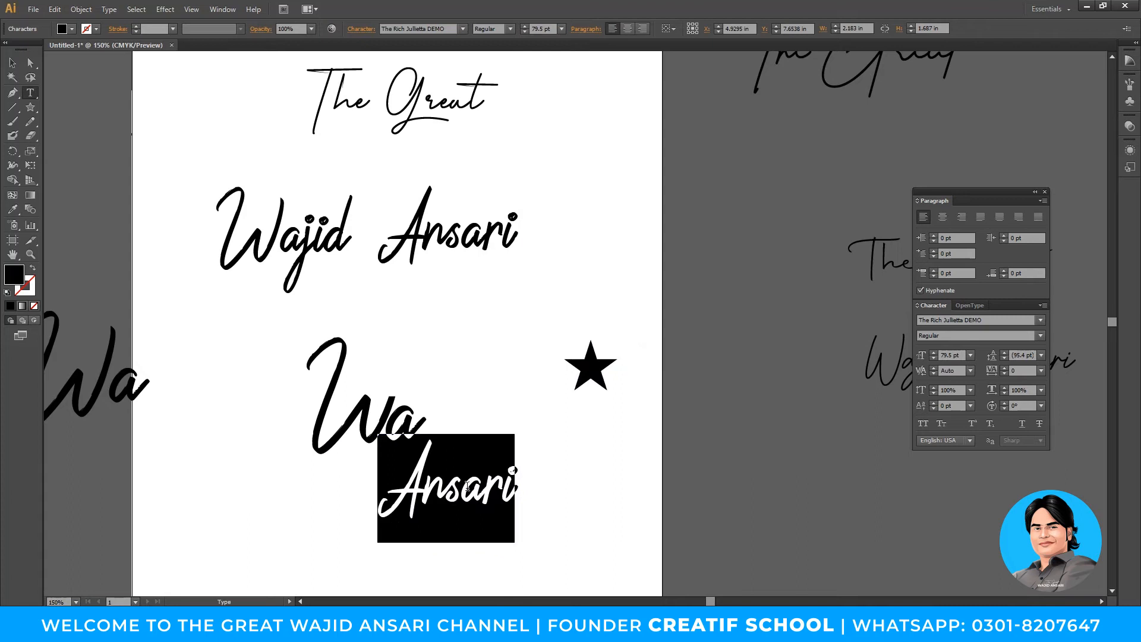
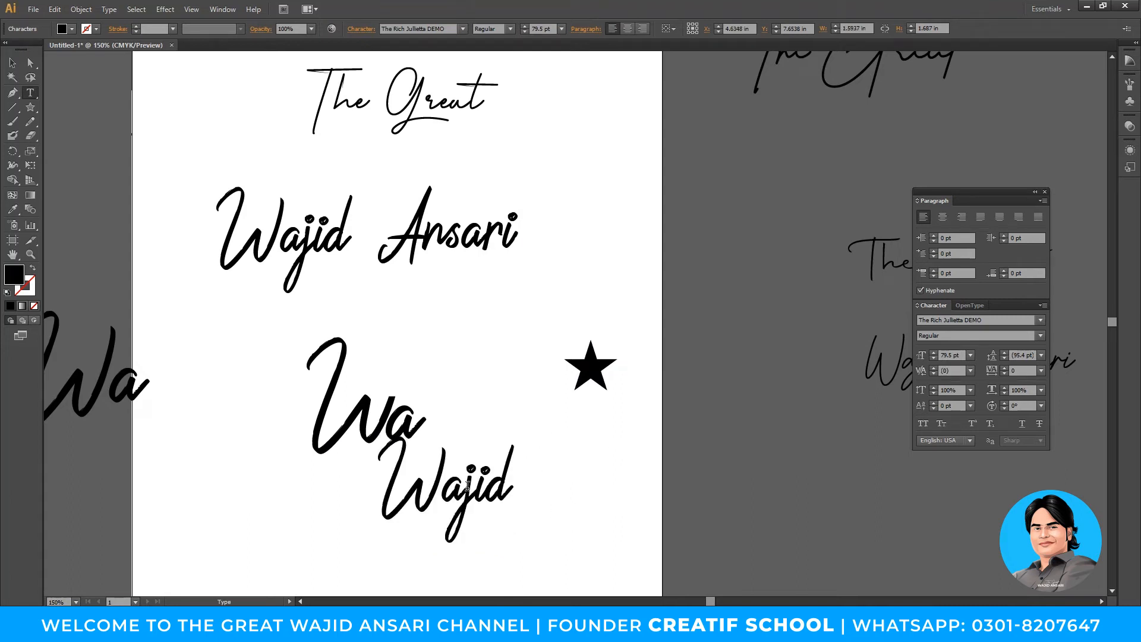
key(Escape)
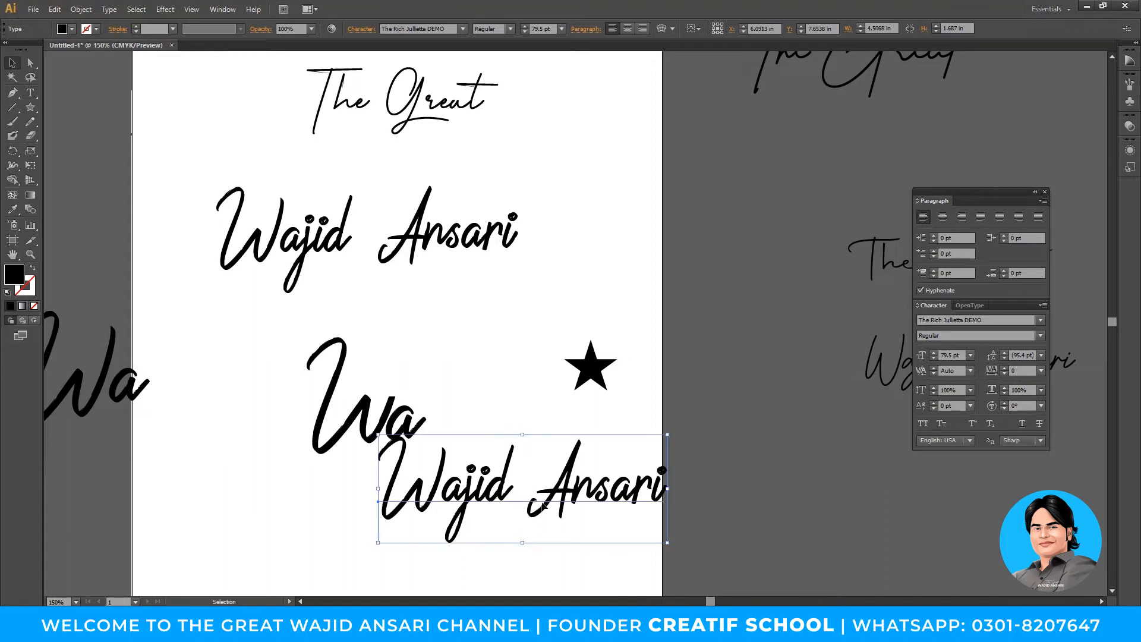
drag(543, 504, 465, 531)
drag(591, 581, 633, 500)
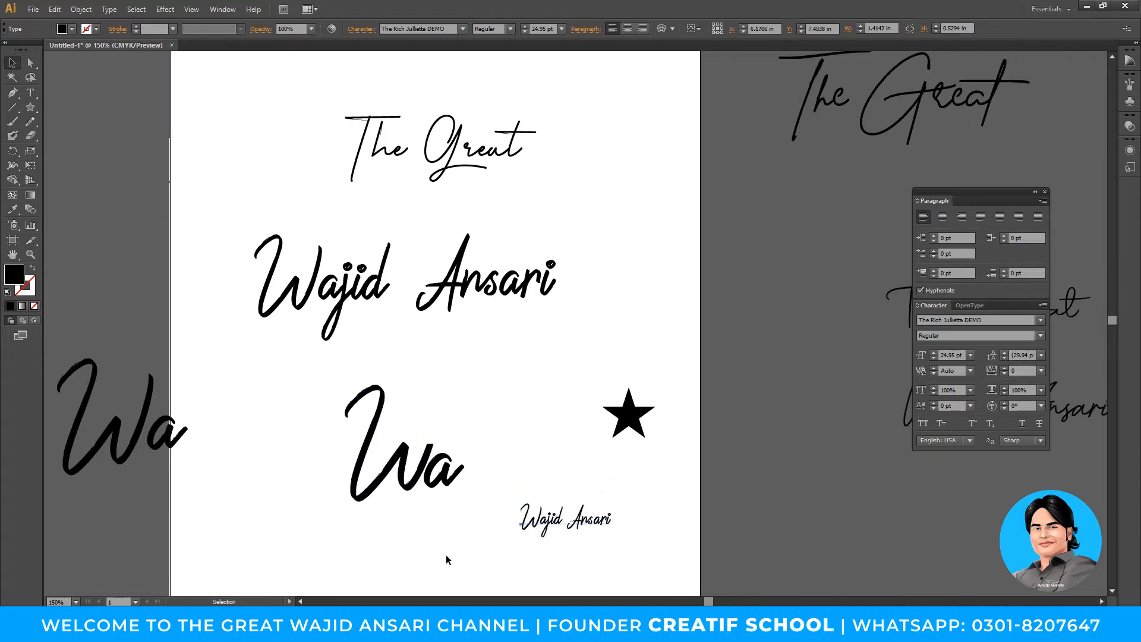
click(12, 92)
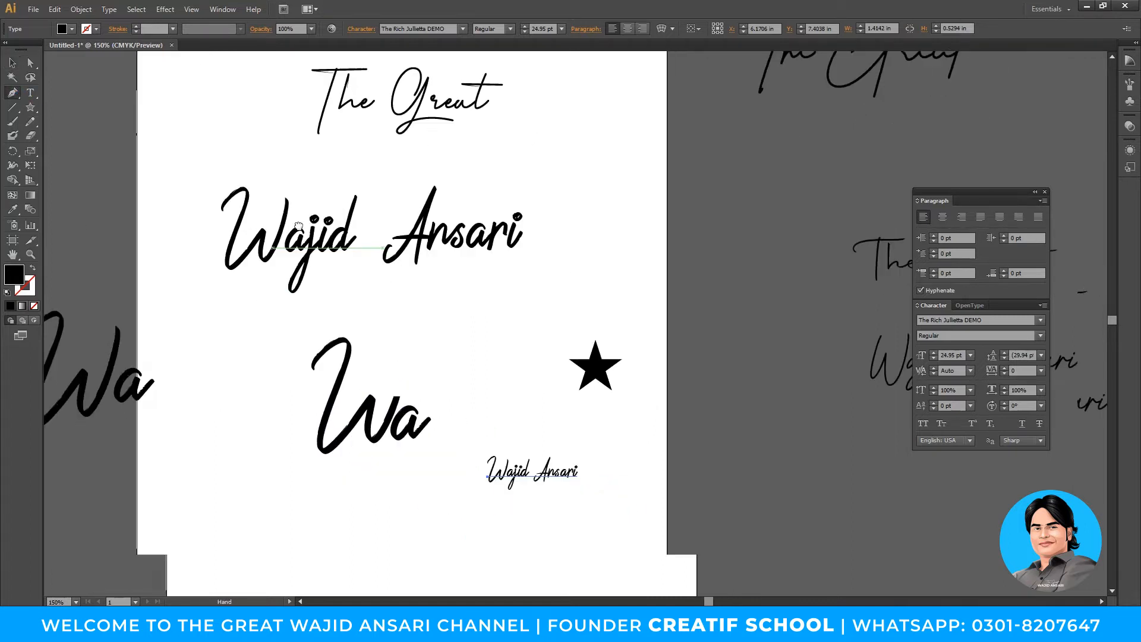
- Draw a curved black stroke swoosh under the Wa and shift it slightly left
click(284, 394)
drag(418, 367, 519, 367)
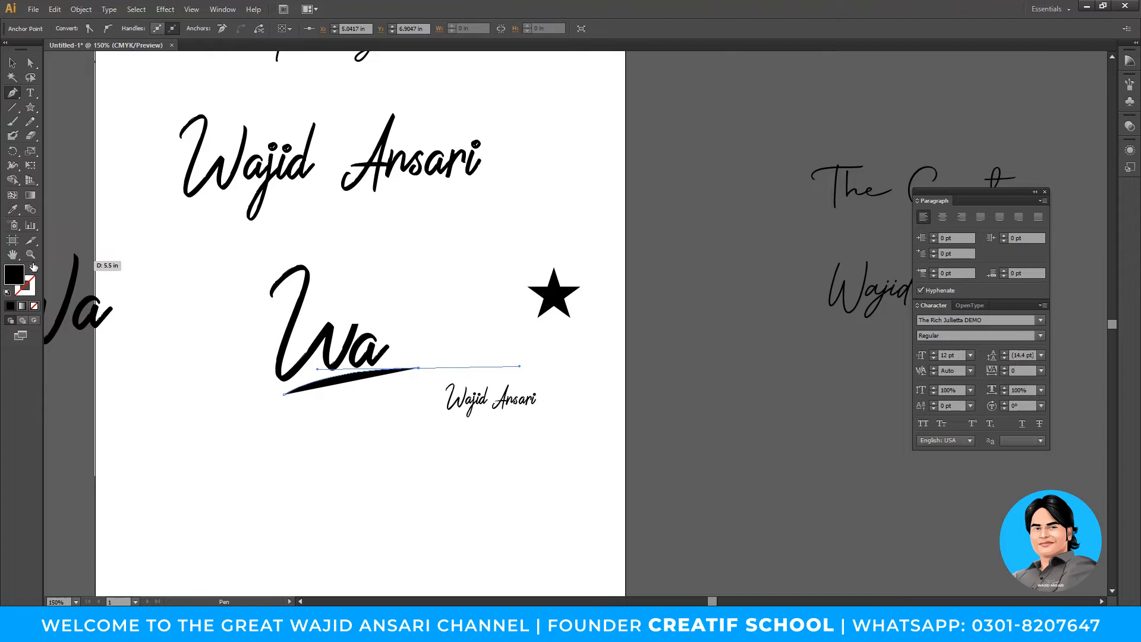
click(32, 270)
click(12, 63)
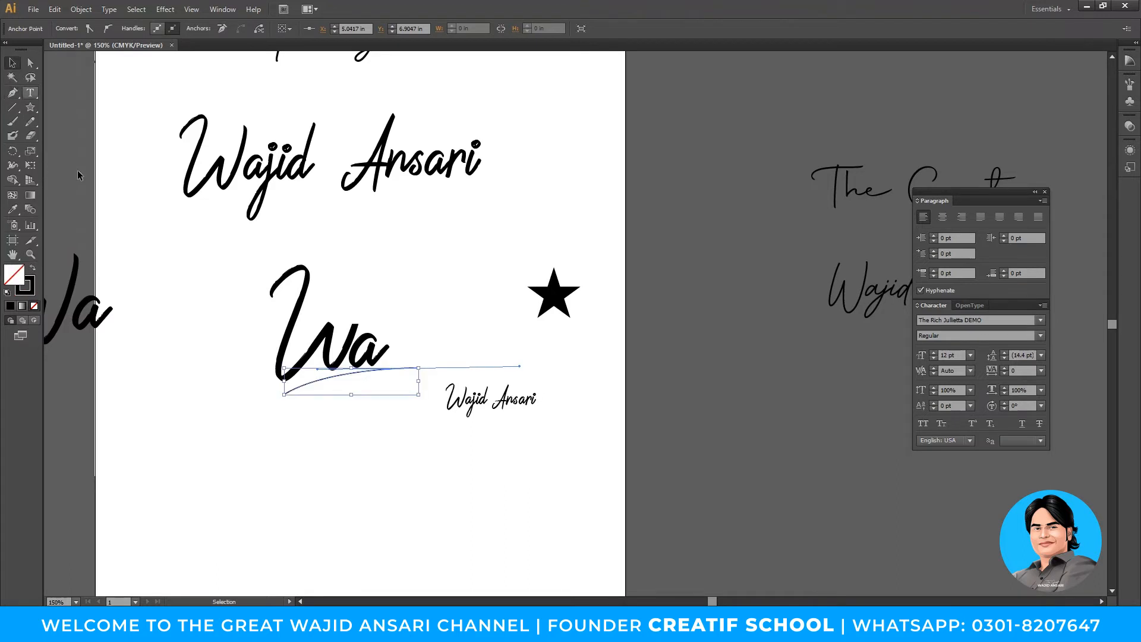
click(357, 461)
mouse_move(405, 369)
mouse_down()
mouse_move(416, 369)
mouse_move(402, 377)
mouse_up()
click(323, 481)
drag(512, 401, 369, 404)
click(377, 447)
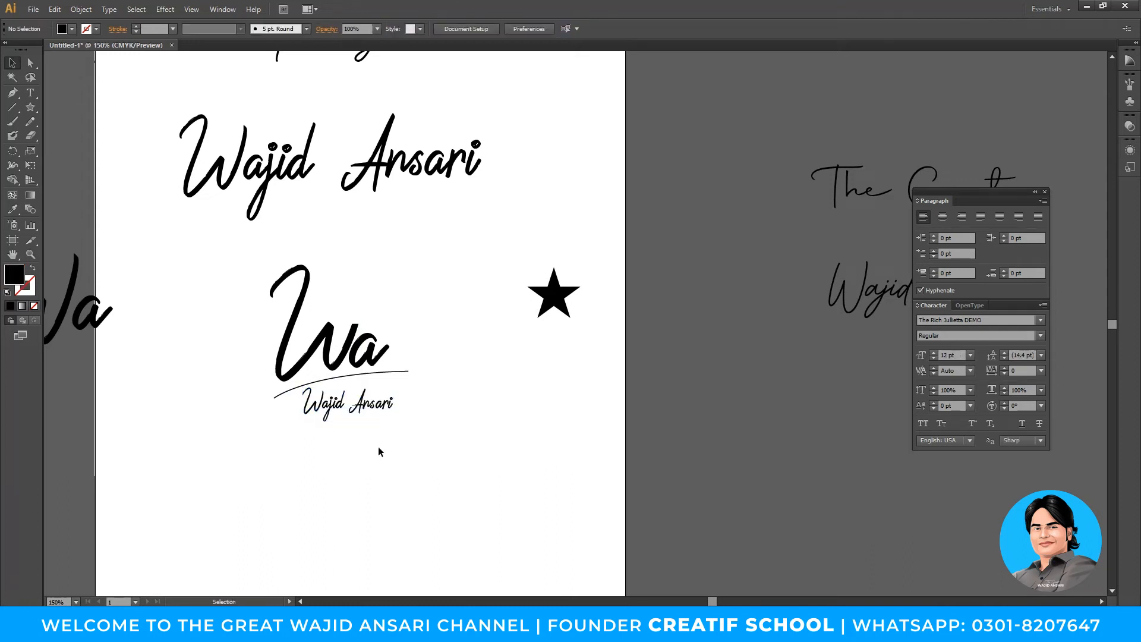
click(374, 410)
- Sample the Primera_Signature, Darlington Demo, Autography and Better Grade styles onto the name with the Eyedropper
drag(538, 320, 494, 387)
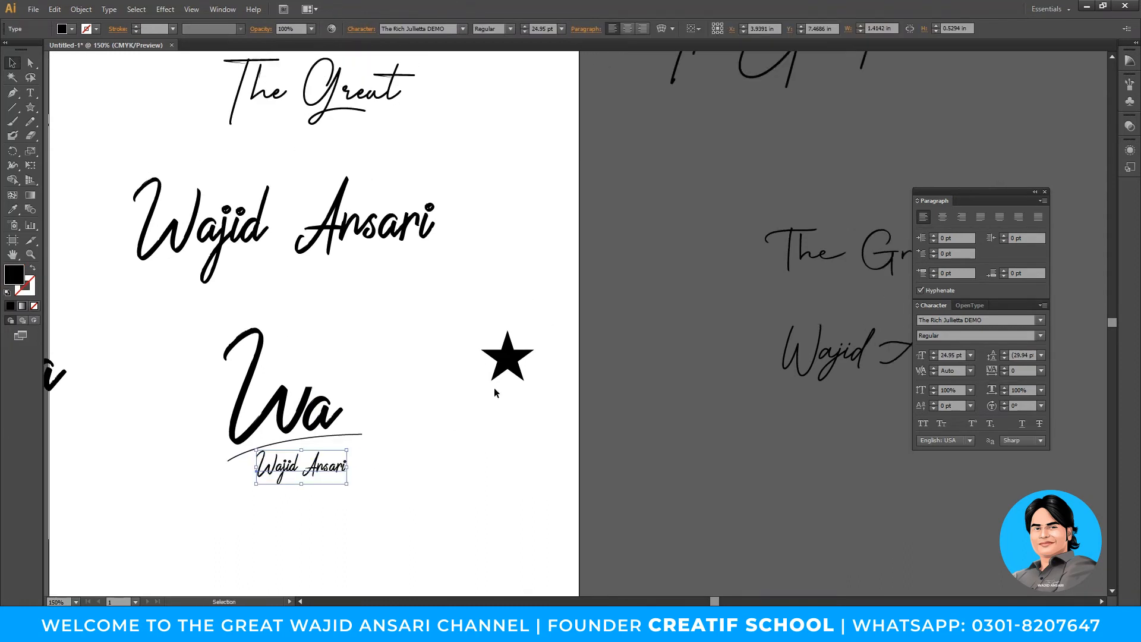
click(13, 209)
drag(291, 237, 311, 289)
click(380, 147)
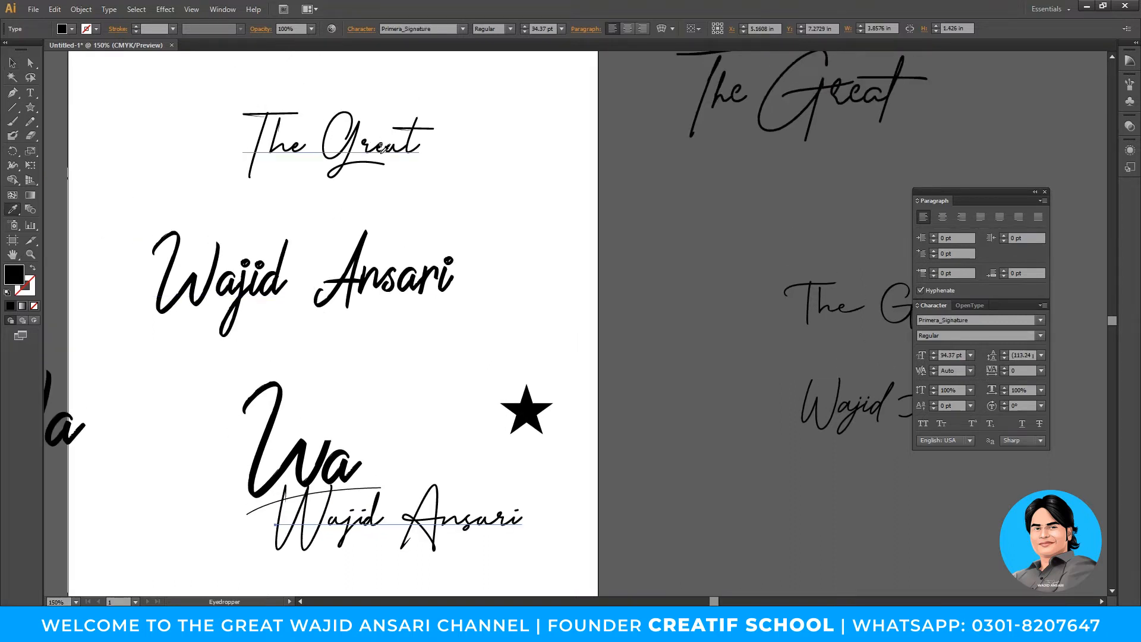
click(803, 87)
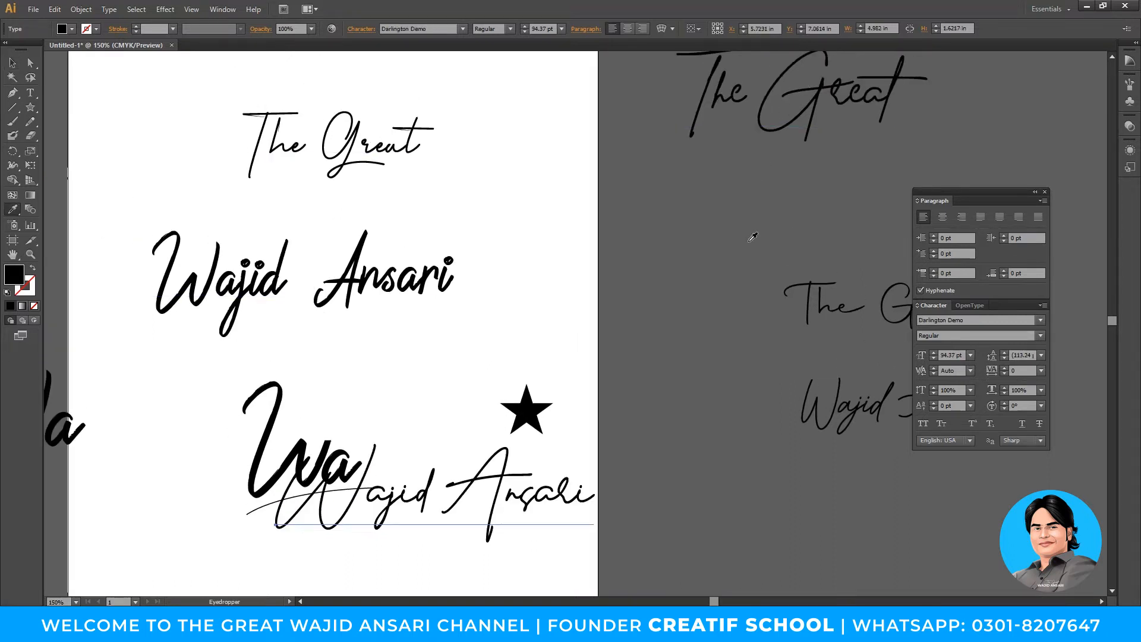
click(837, 305)
scroll(772, 315, down, 1)
scroll(772, 315, right, 2)
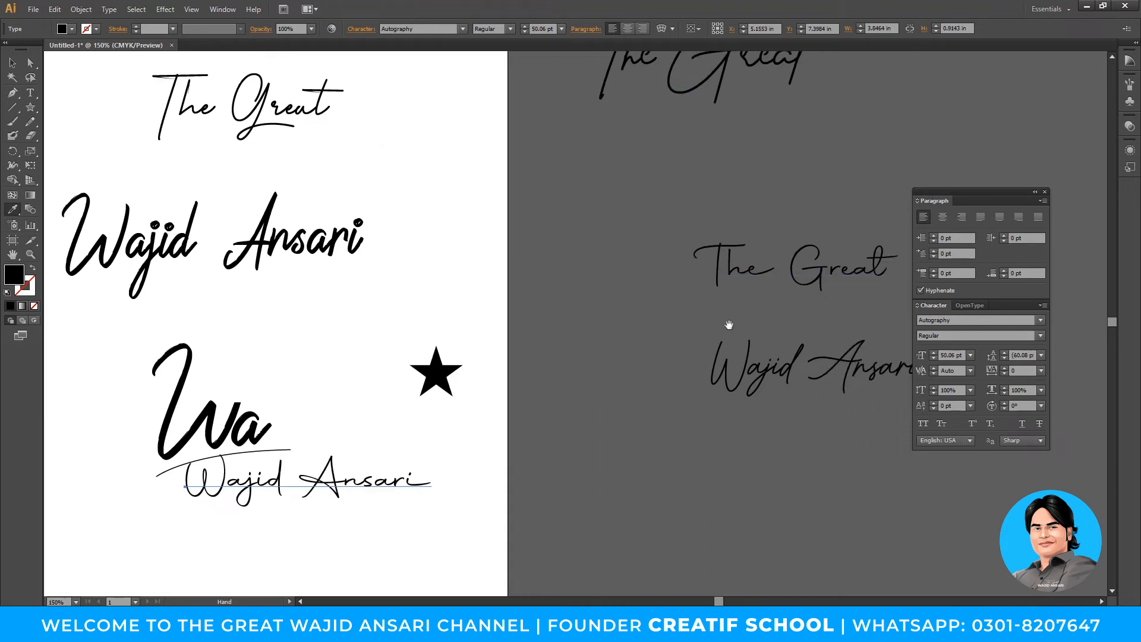
click(766, 352)
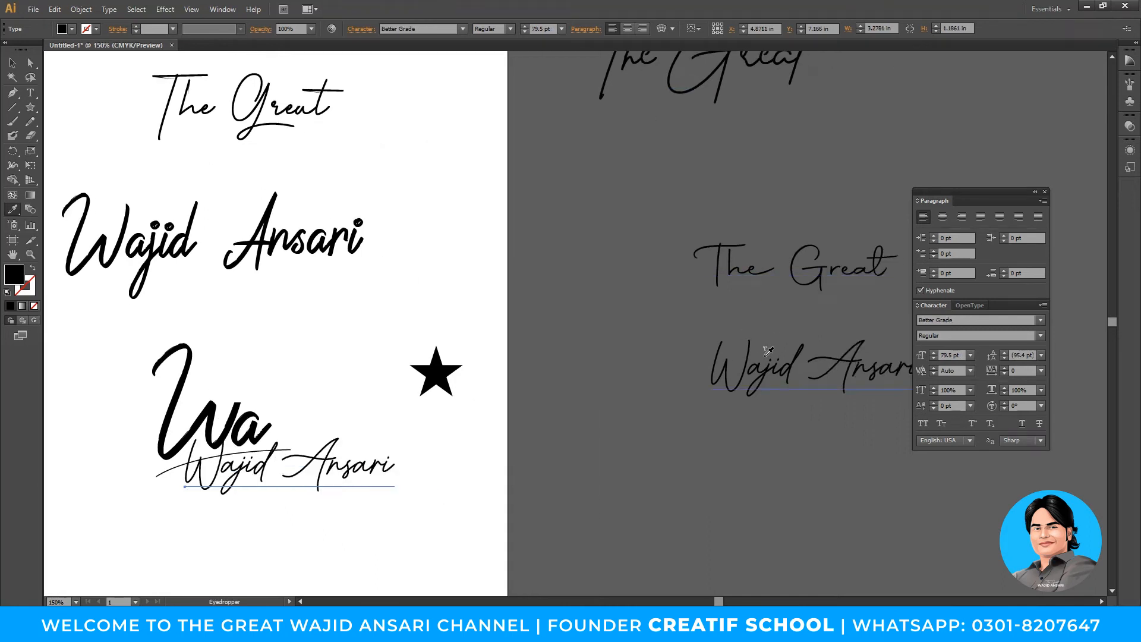
click(791, 253)
- Apply the Better Grade style to the name and move it below the curve
key(v)
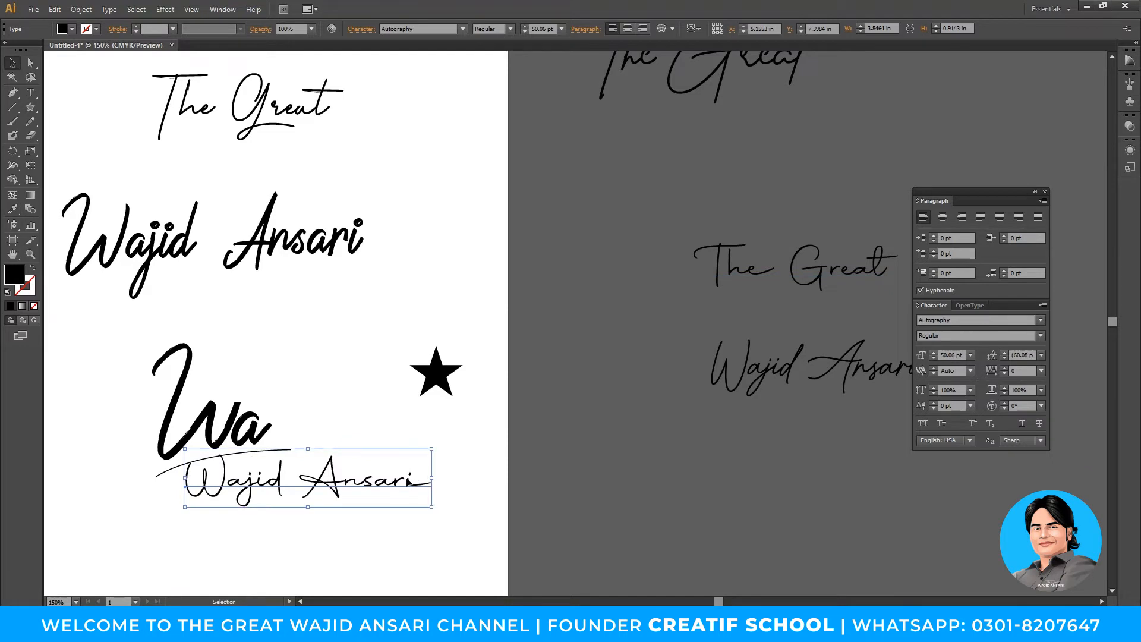
key(i)
click(767, 364)
key(v)
drag(382, 478, 385, 507)
key(space)
drag(362, 401, 389, 417)
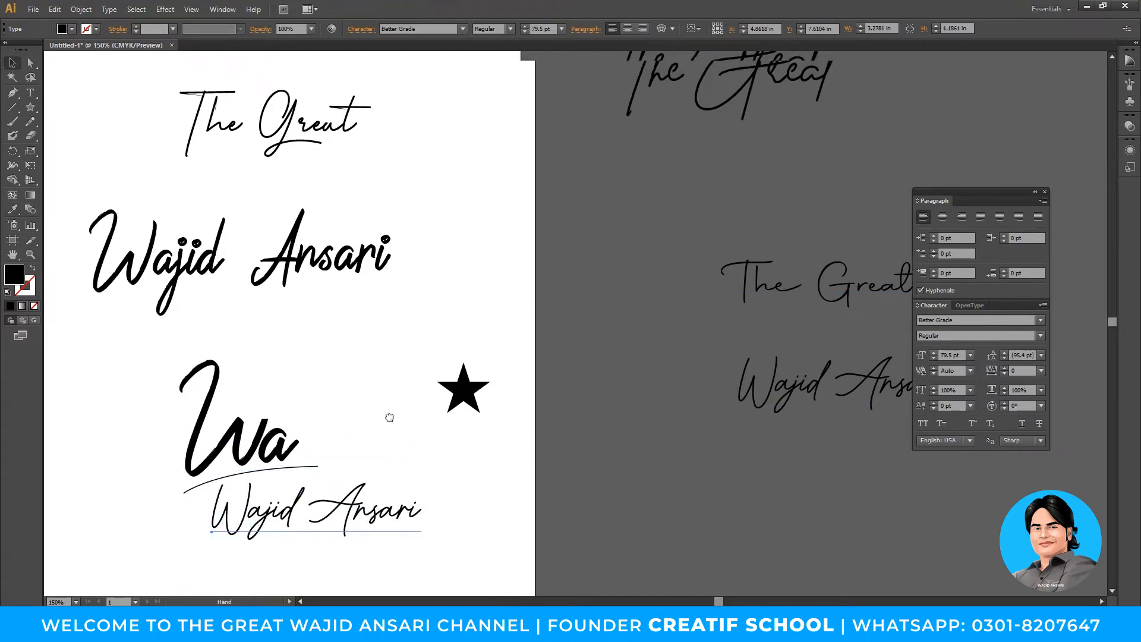
- Set the name in Photograph Signature, shrink it and place it under the swoosh
click(428, 31)
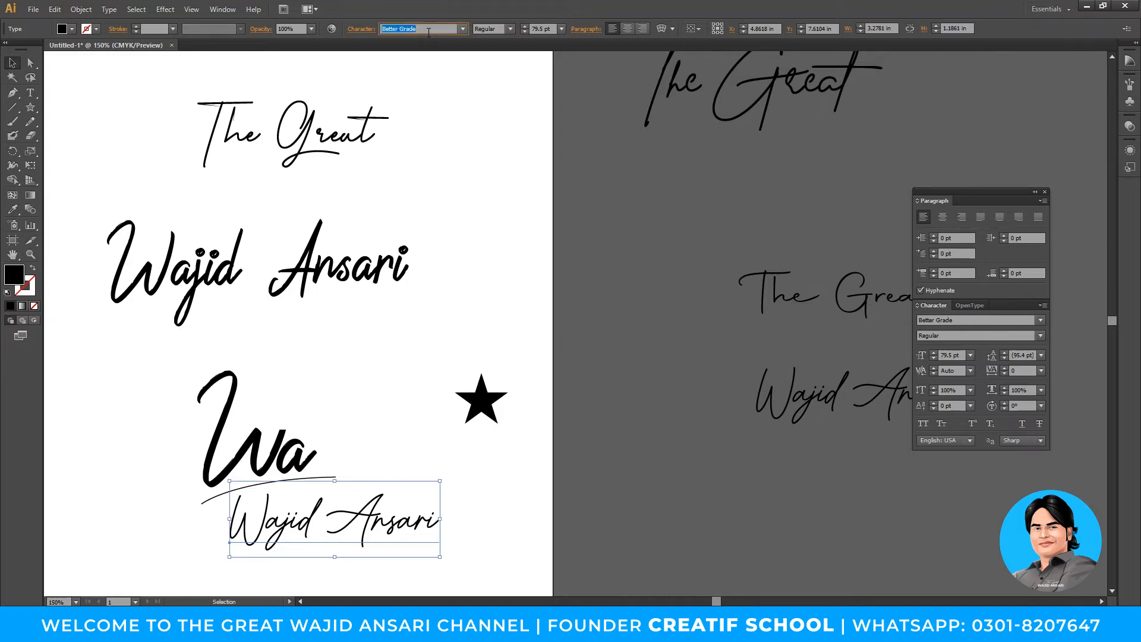
text(Primera_Signature)
key(Return)
drag(441, 357, 465, 240)
drag(502, 392, 403, 431)
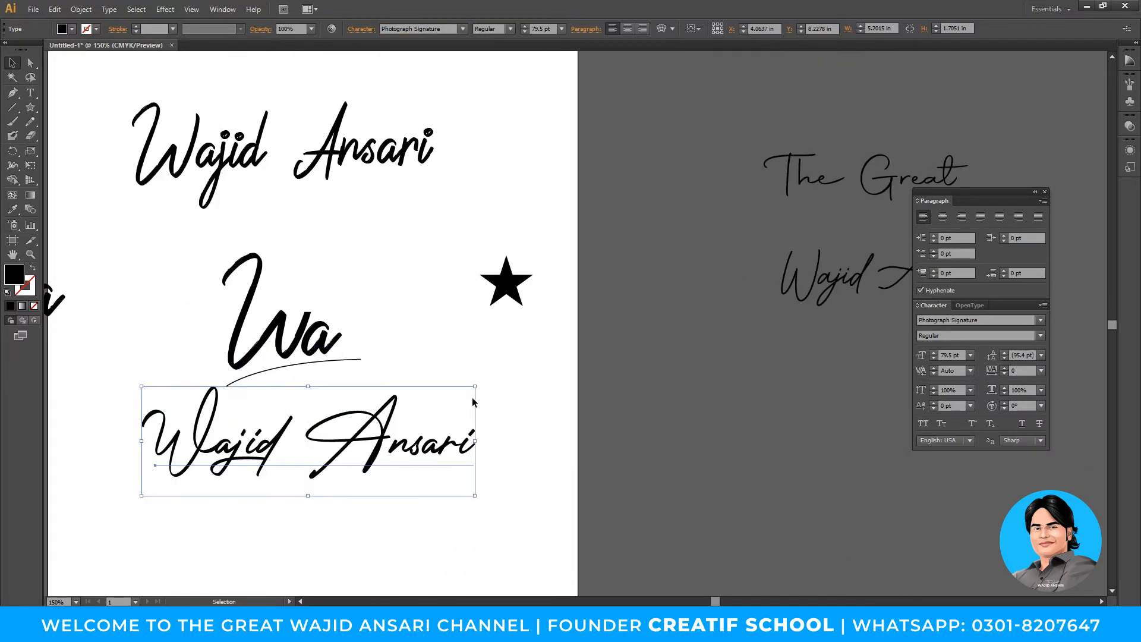
mouse_move(476, 387)
mouse_down()
mouse_move(364, 402)
mouse_move(361, 425)
mouse_move(346, 405)
mouse_move(381, 421)
mouse_move(364, 407)
mouse_up()
click(412, 428)
- Tilt the name about 9° counter-clockwise so it slants along the swash
drag(381, 356, 362, 370)
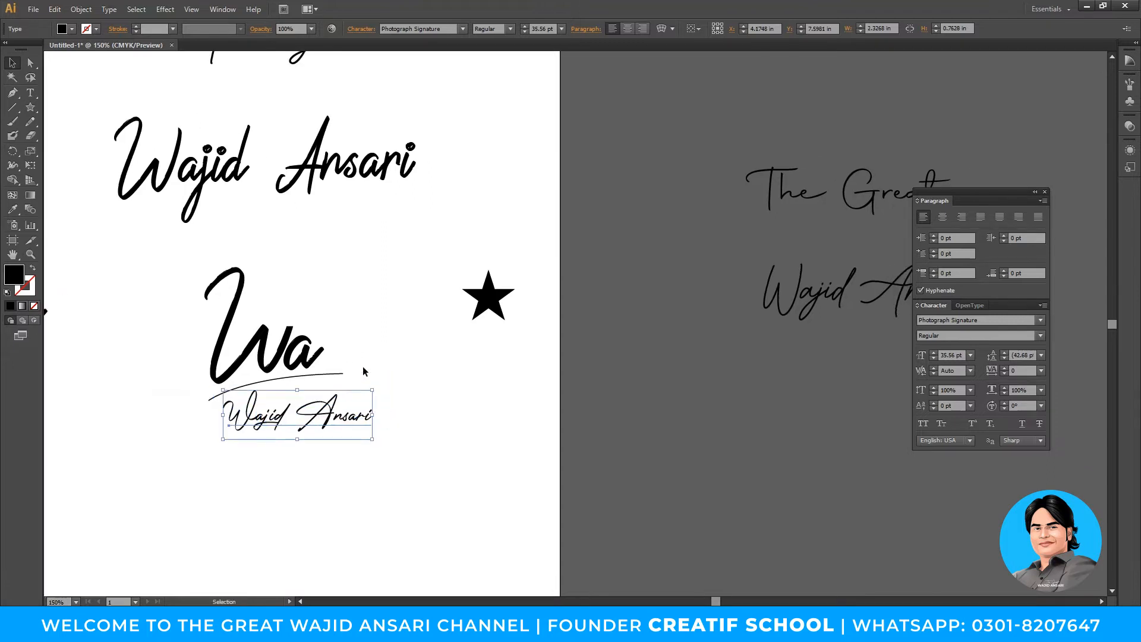
ctrl+click(361, 368)
drag(541, 392, 502, 404)
drag(555, 433, 422, 441)
click(578, 459)
click(525, 463)
key(z)
click(577, 341)
drag(555, 346, 458, 466)
key(v)
click(404, 474)
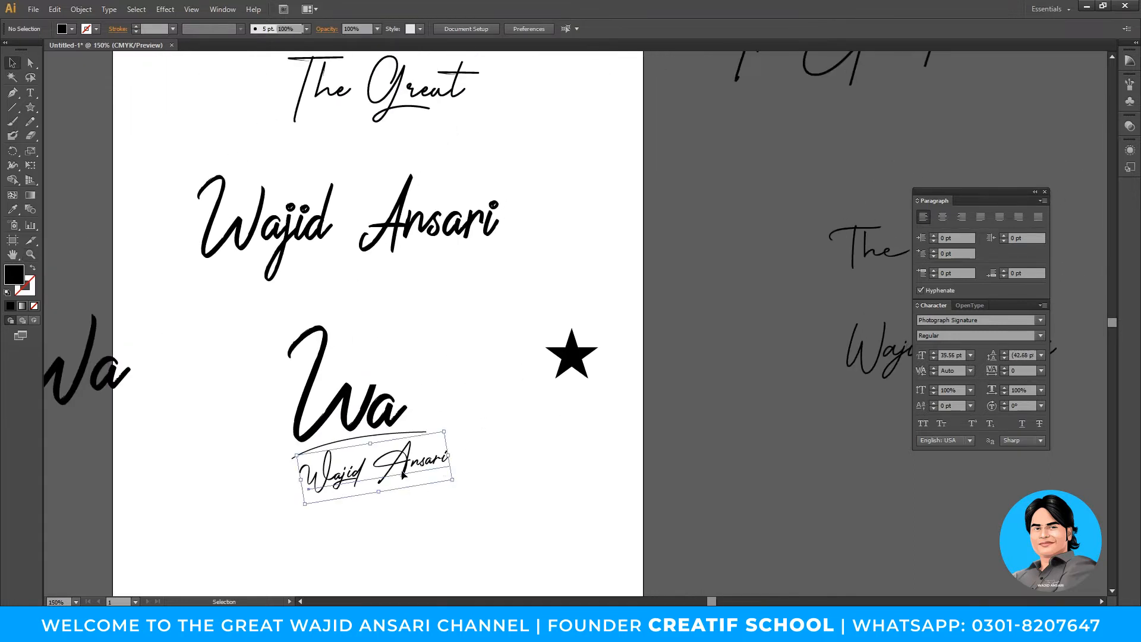
click(438, 31)
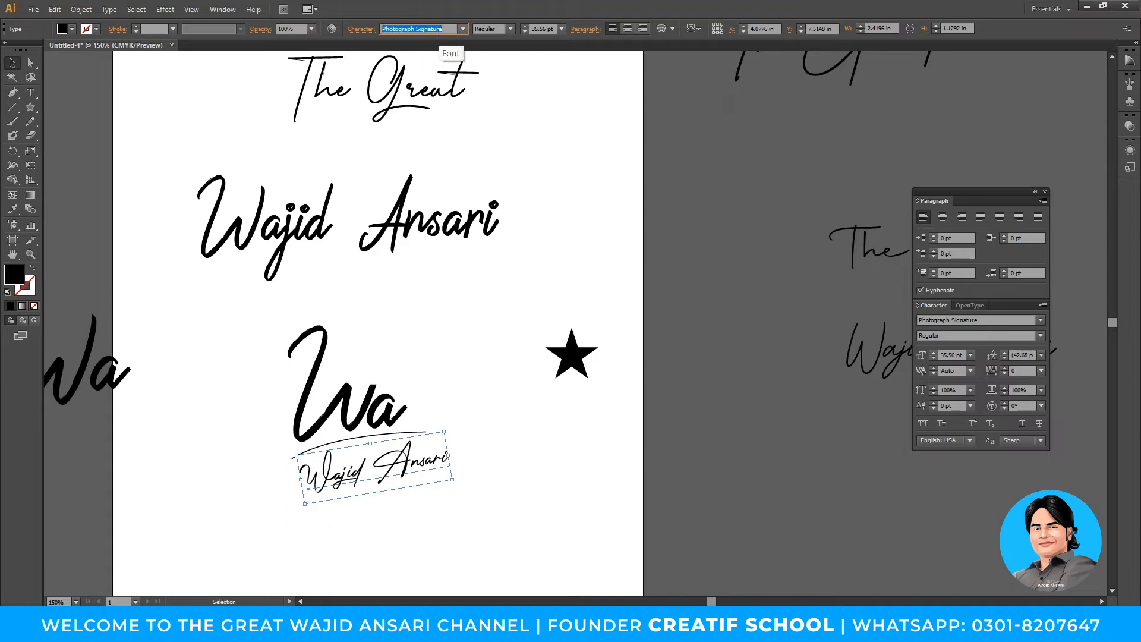
- Step through the font list from Pristina down to Sacramento for the name
click(463, 34)
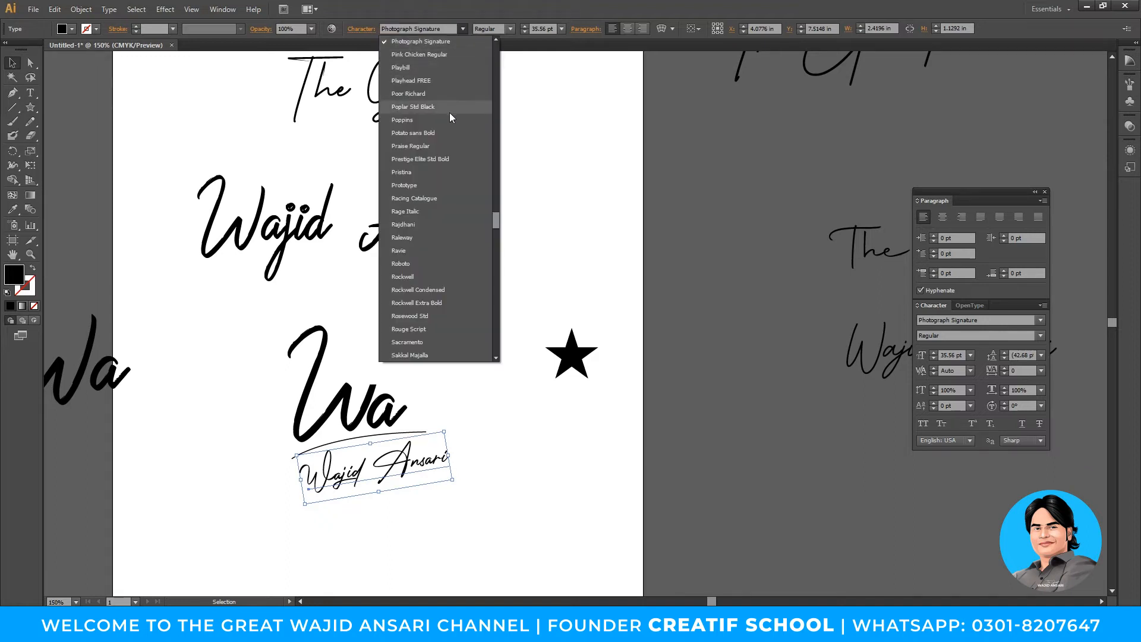
click(422, 172)
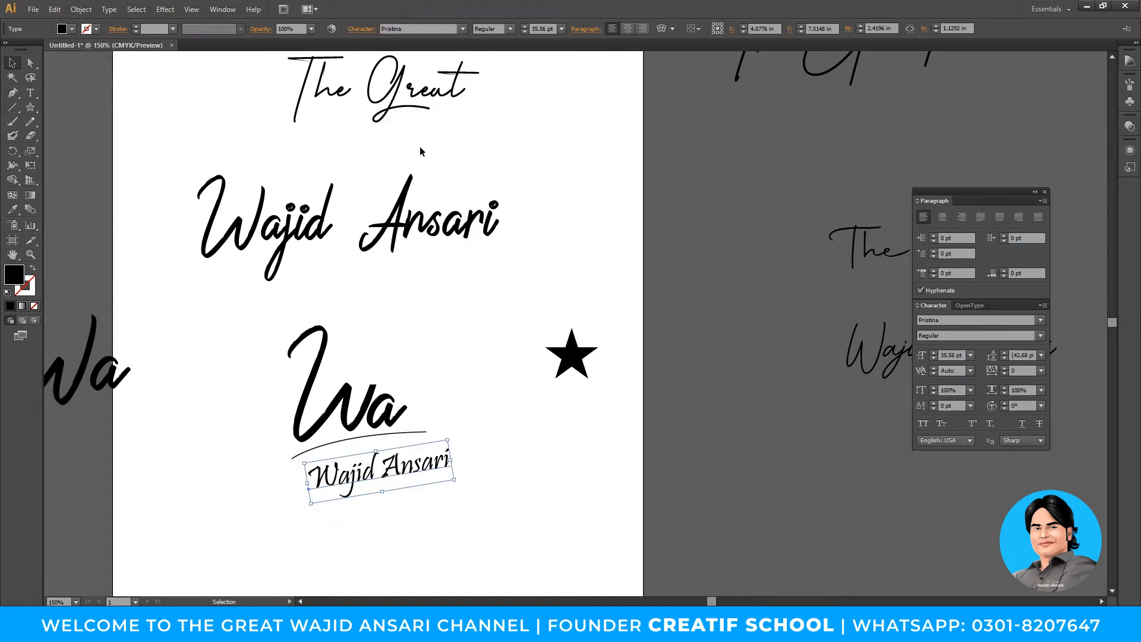
key(Down)
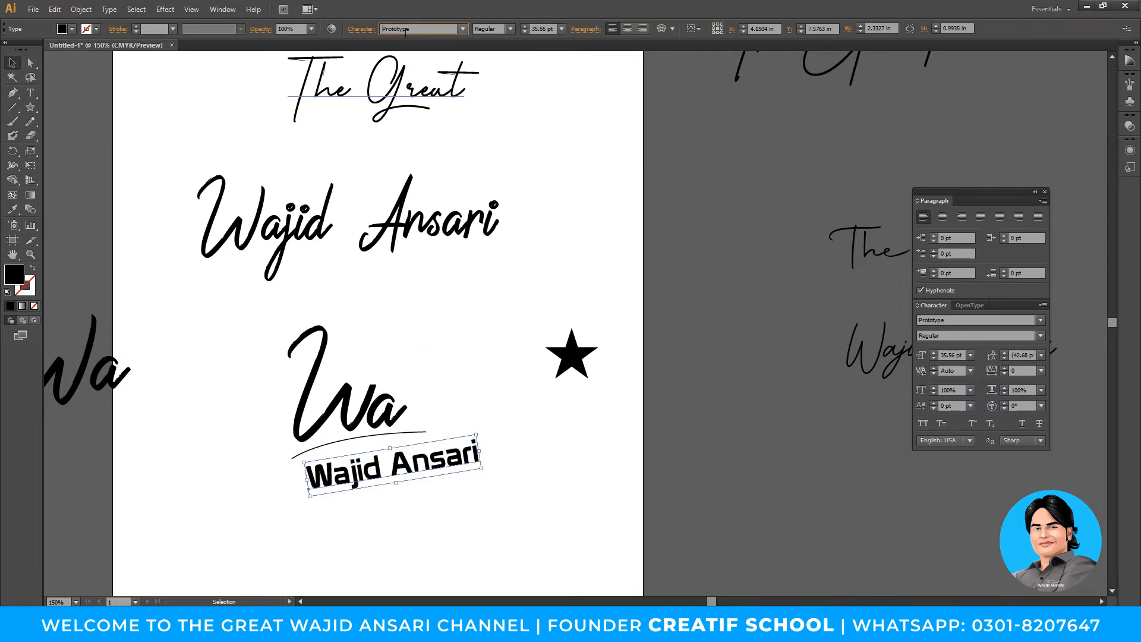
key(Down)
key(Down)
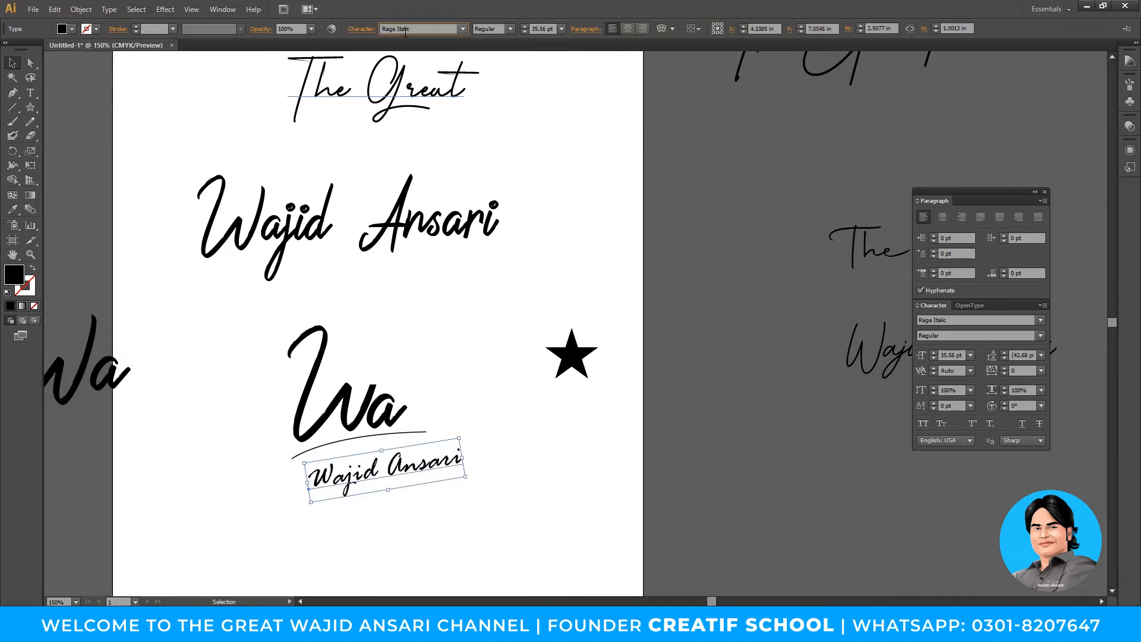
key(Down)
key(Down)
key(Down)
key(Down)
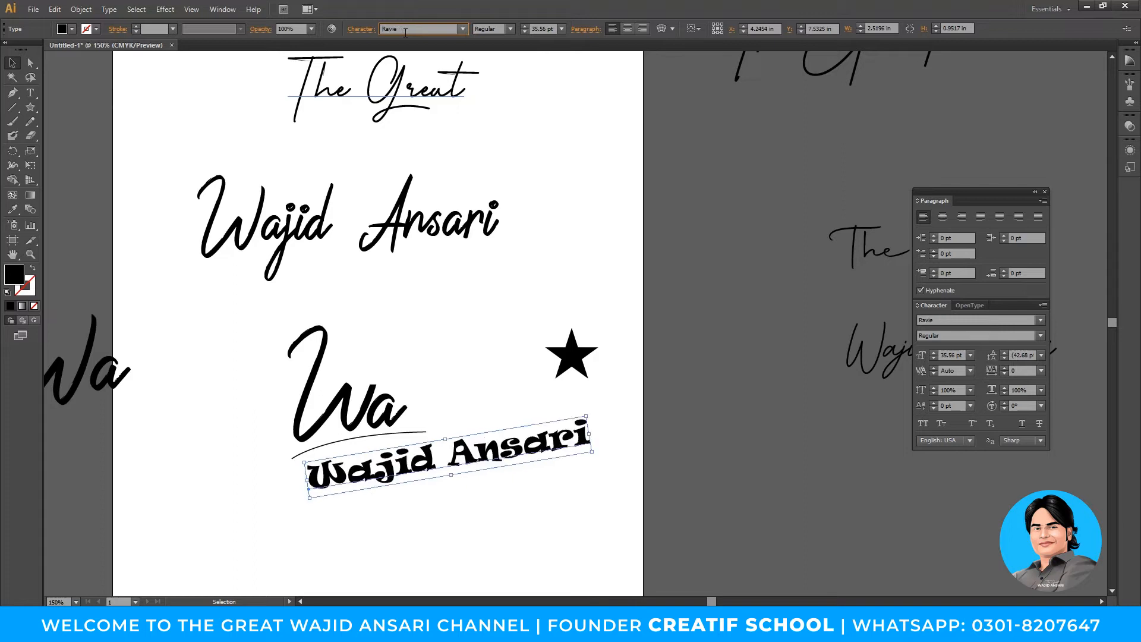
key(Down)
key(Down)
key(Down)
key(Down)
key(Down)
key(Down)
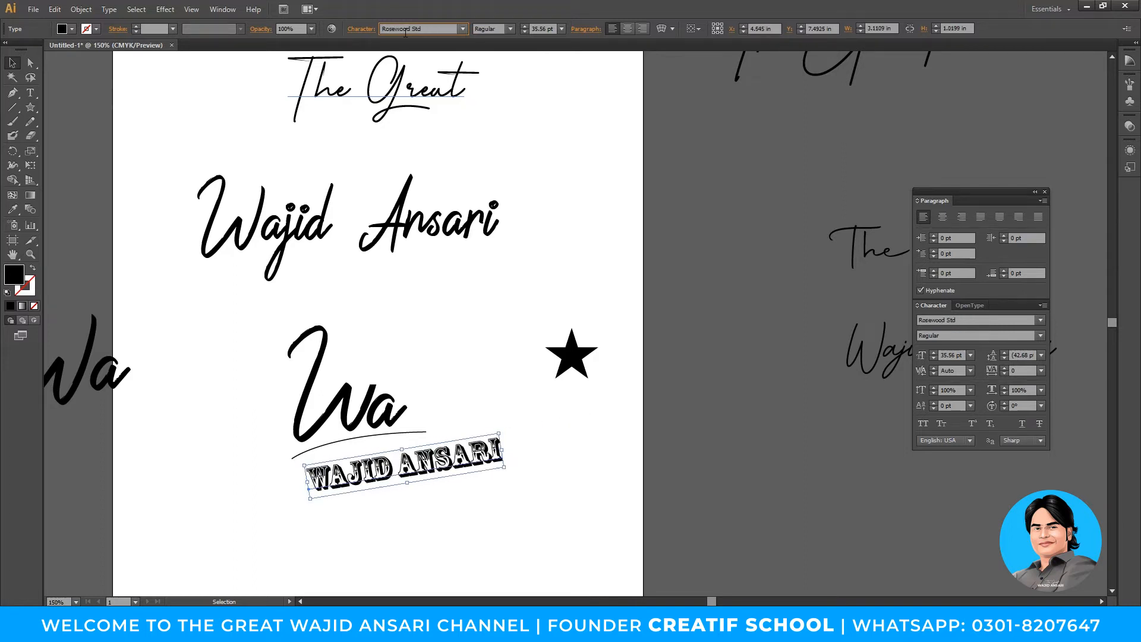
key(Down)
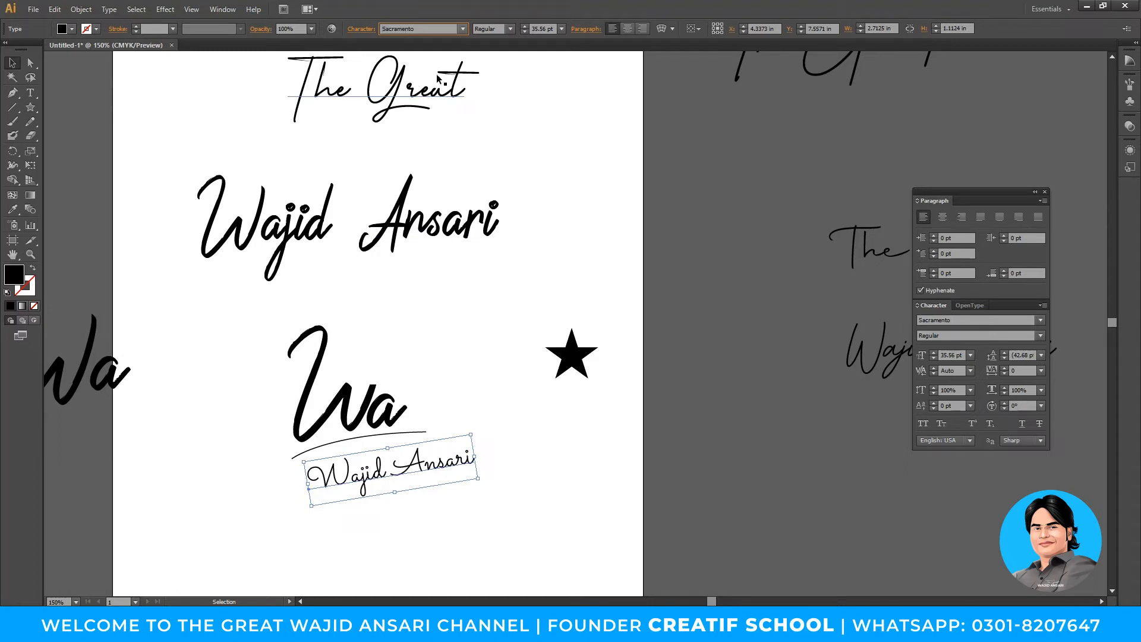
- Reposition the Sacramento name just under the curve and deselect it
click(497, 464)
drag(414, 475, 532, 479)
click(491, 523)
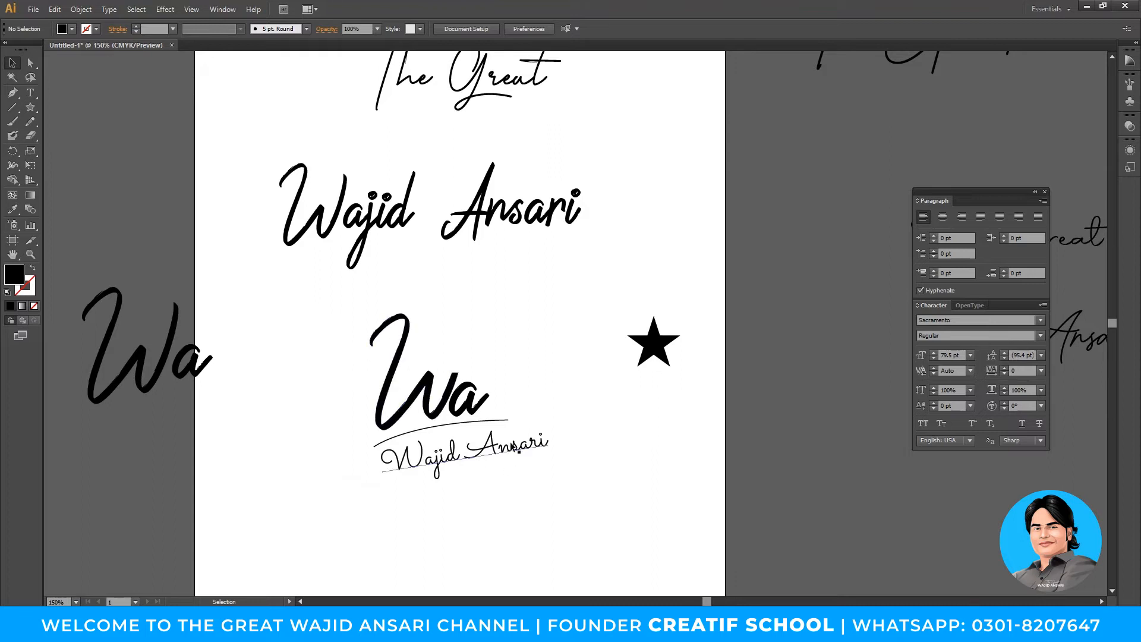
- Move the Wa and name down-left and place the star beside the Wa
drag(544, 439, 502, 459)
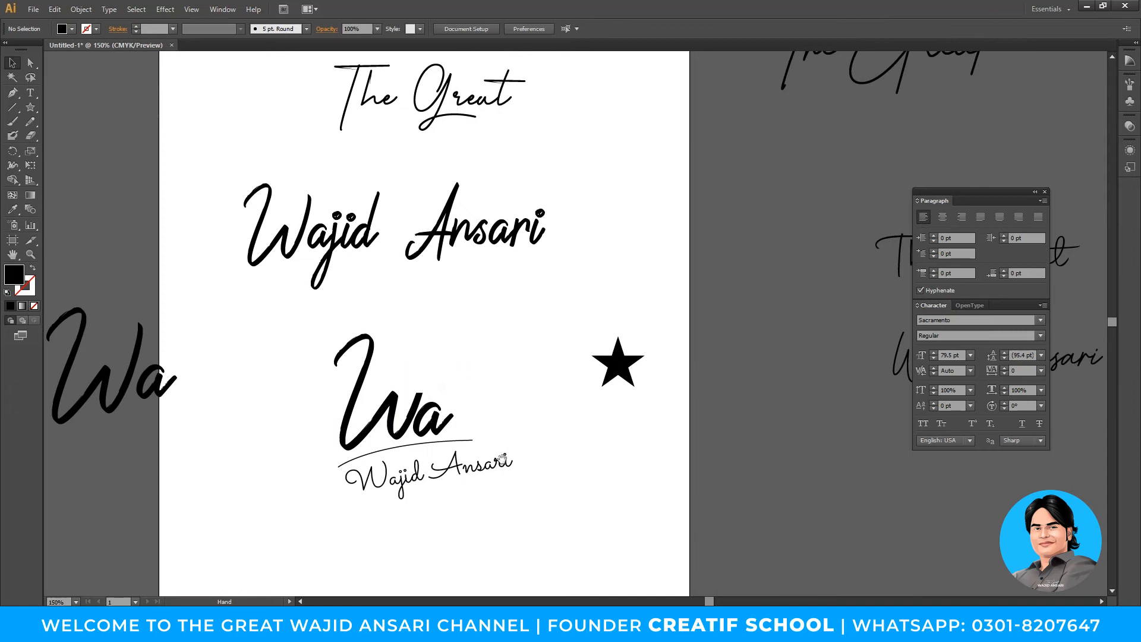
drag(527, 516, 364, 366)
drag(390, 419, 284, 440)
click(573, 374)
drag(608, 371, 376, 443)
click(397, 386)
click(405, 447)
- Zoom in on the star, rotate it counter-clockwise and enlarge it slightly
key(z)
click(419, 422)
drag(444, 402, 583, 441)
key(v)
drag(374, 308, 206, 310)
key(z)
alt+click(657, 408)
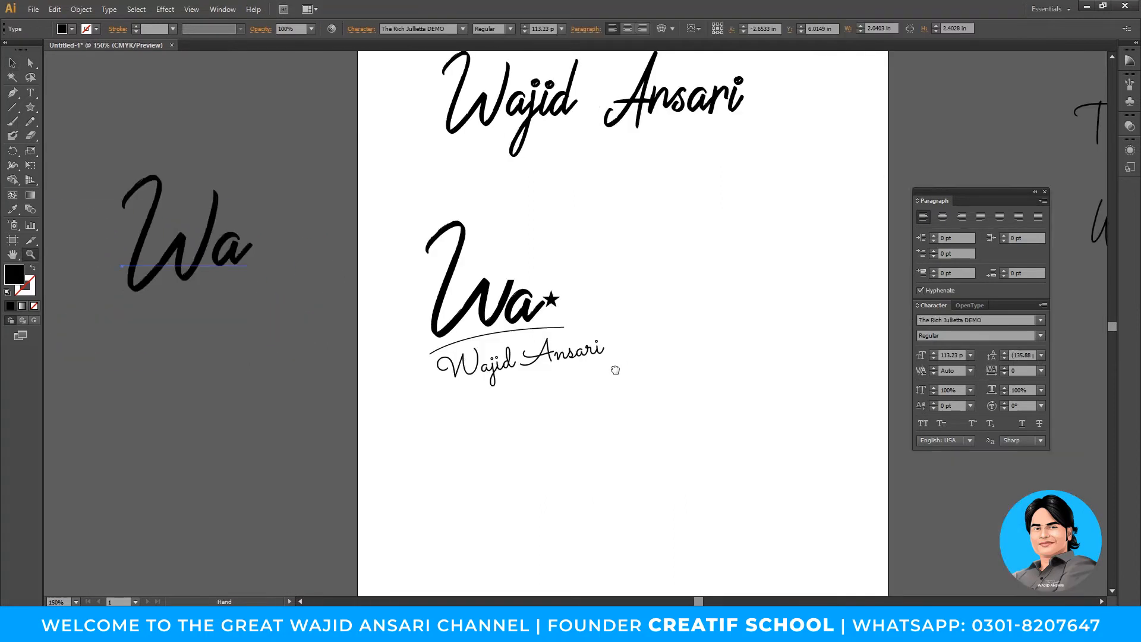
drag(618, 368, 572, 406)
drag(495, 320, 586, 425)
key(v)
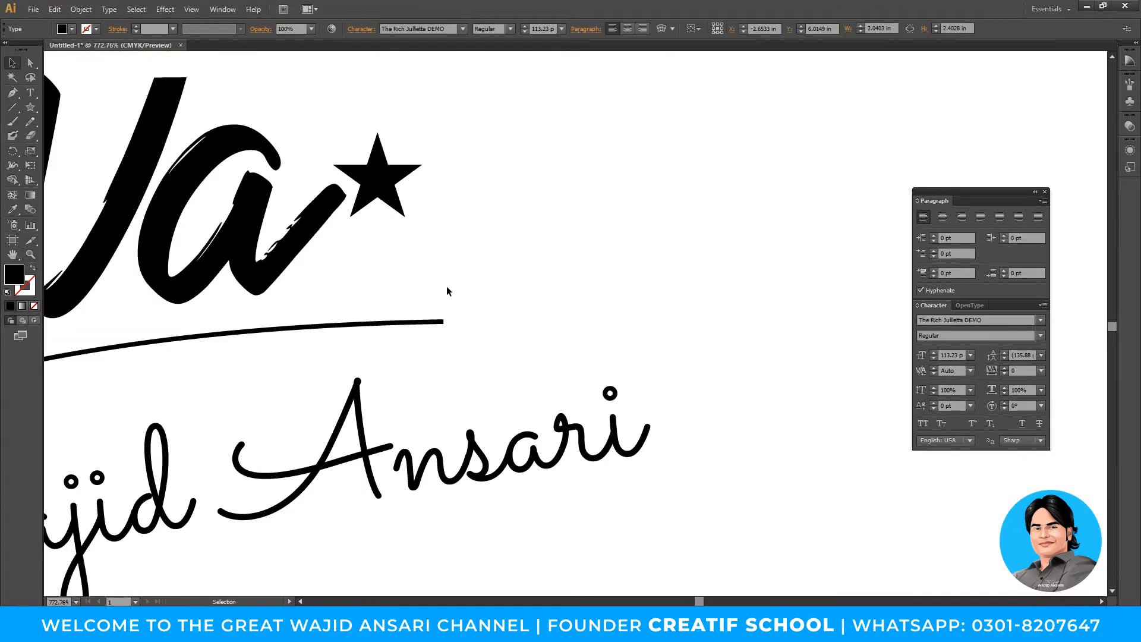
click(405, 171)
drag(426, 131, 416, 122)
drag(381, 191, 370, 173)
drag(423, 200, 441, 196)
click(461, 199)
- Nudge the star upward and shrink it a little
drag(376, 161, 376, 157)
click(510, 183)
key(z)
alt+click(570, 325)
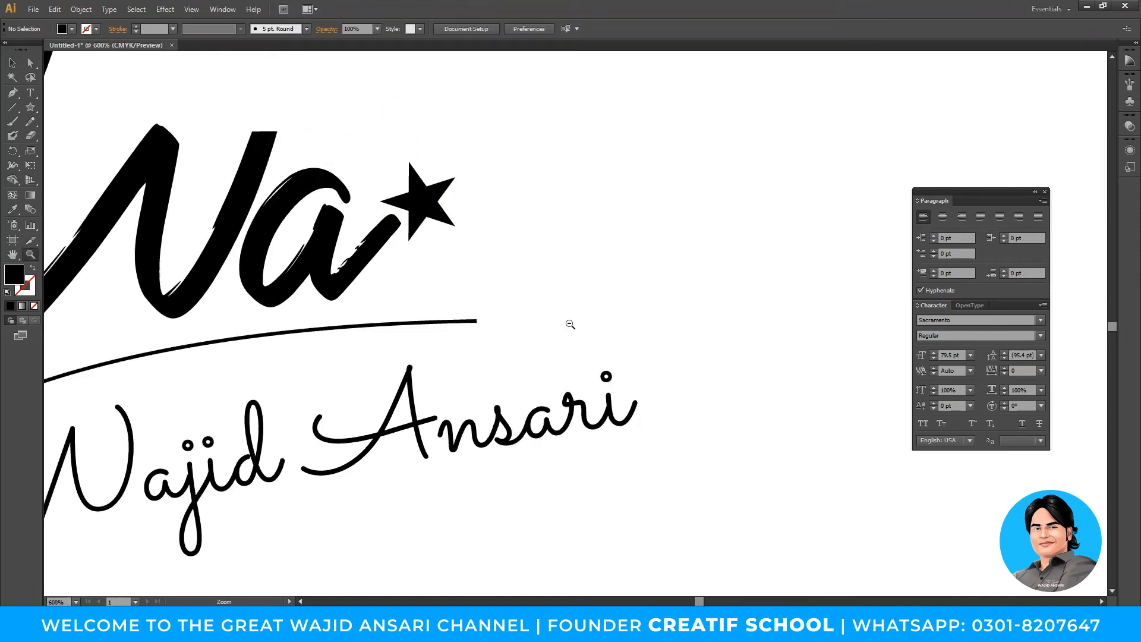
alt+click(569, 325)
alt+click(569, 324)
alt+click(570, 324)
alt+click(570, 324)
drag(520, 283, 605, 340)
key(v)
click(514, 226)
drag(576, 224, 435, 197)
click(570, 316)
- Fine-tune the star's rotation and position onto the tip of the Wa's final stroke
key(z)
alt+click(570, 316)
alt+click(570, 316)
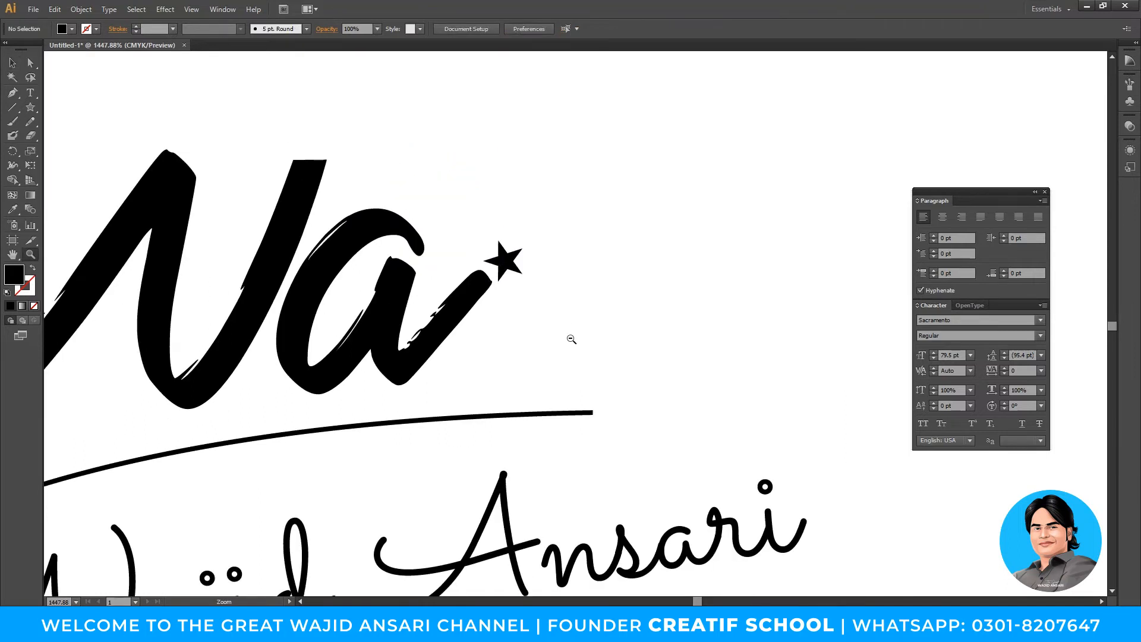
alt+click(571, 332)
alt+click(571, 337)
alt+click(571, 337)
drag(528, 264, 611, 342)
key(v)
click(469, 247)
drag(474, 168, 478, 160)
drag(437, 228, 426, 230)
mouse_move(507, 267)
mouse_down()
mouse_move(511, 254)
mouse_move(498, 262)
mouse_move(527, 266)
mouse_up()
drag(464, 248, 464, 240)
click(576, 319)
key(ctrl+space)
ctrl+alt+click(577, 330)
ctrl+alt+click(577, 331)
ctrl+alt+click(577, 331)
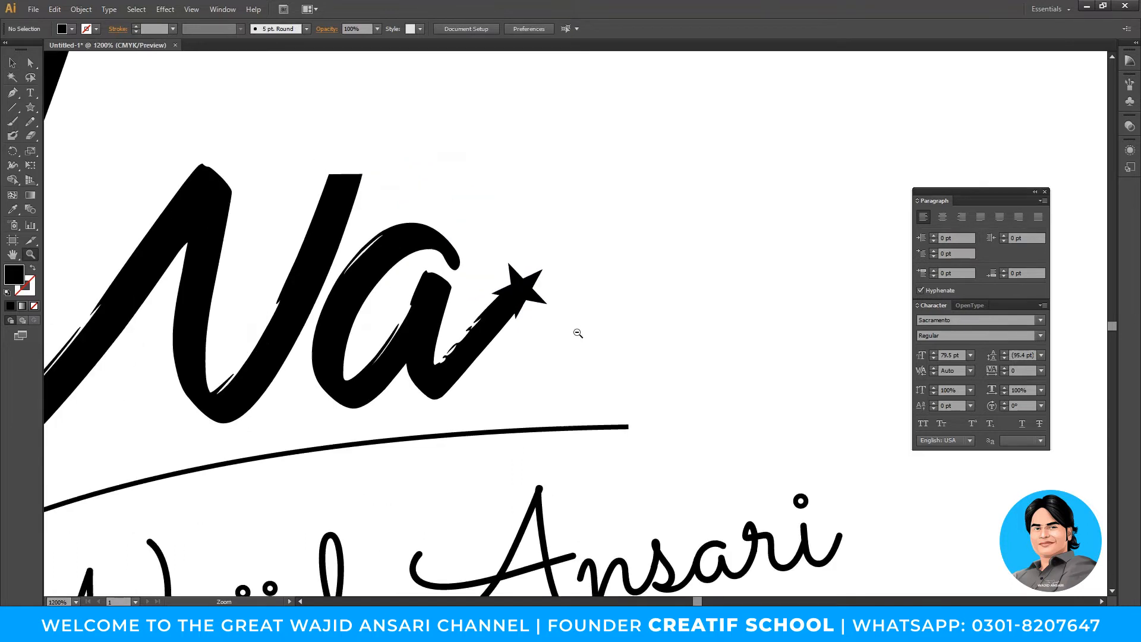
ctrl+alt+click(577, 330)
click(535, 290)
- Give the star a 1 pt white stroke, then zoom out to see the logo
key(F6)
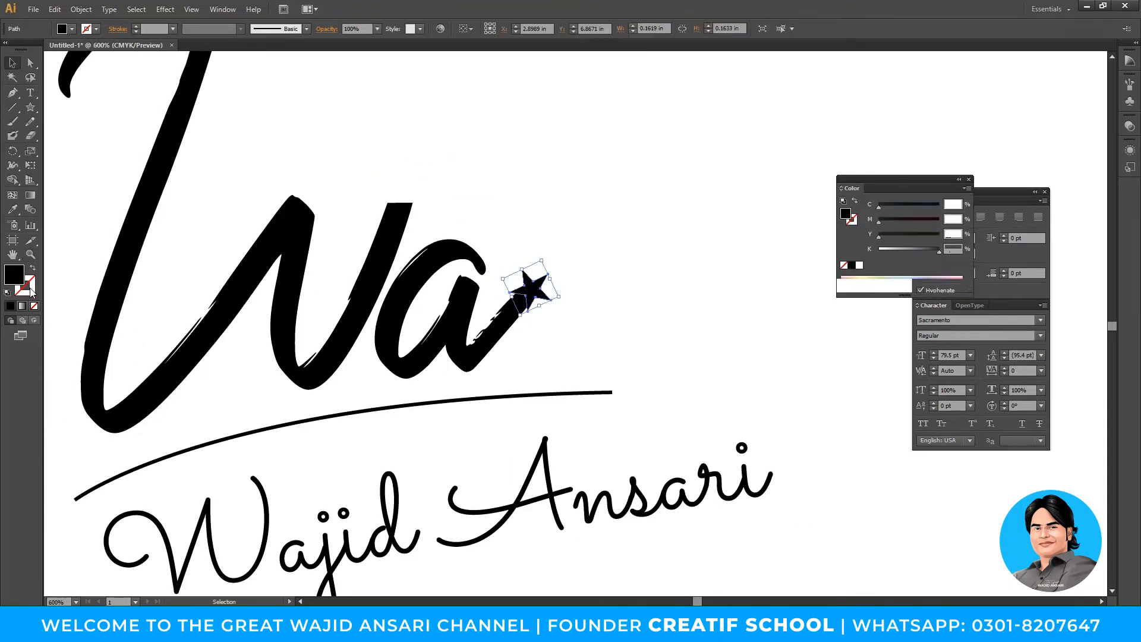
click(855, 265)
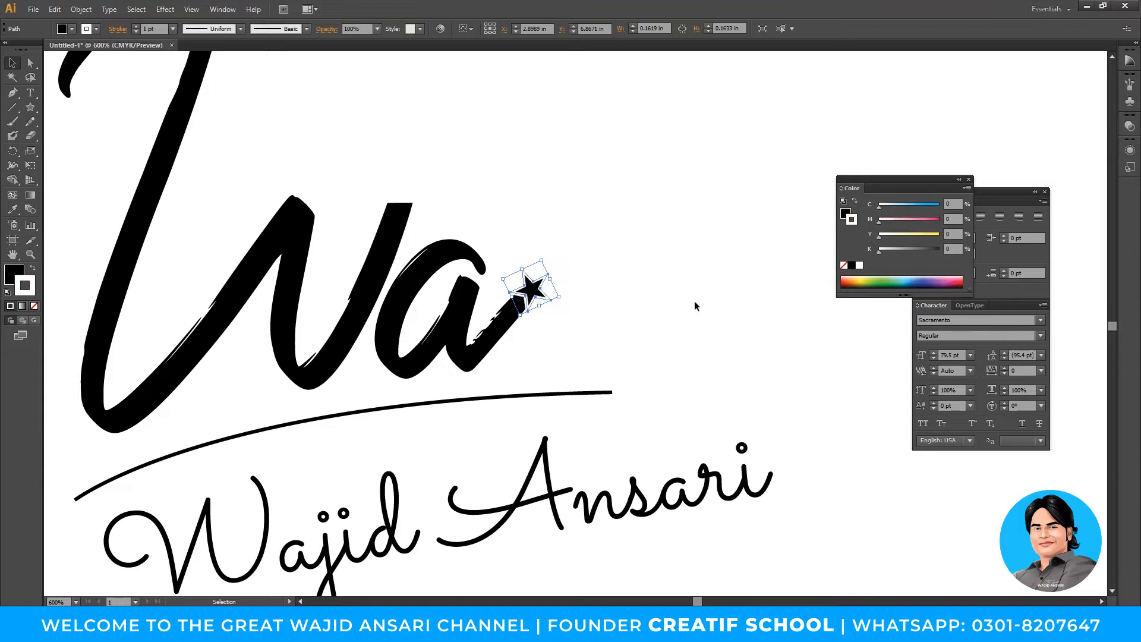
click(653, 334)
key(ctrl+alt+space)
ctrl+alt+click(643, 339)
ctrl+alt+click(633, 342)
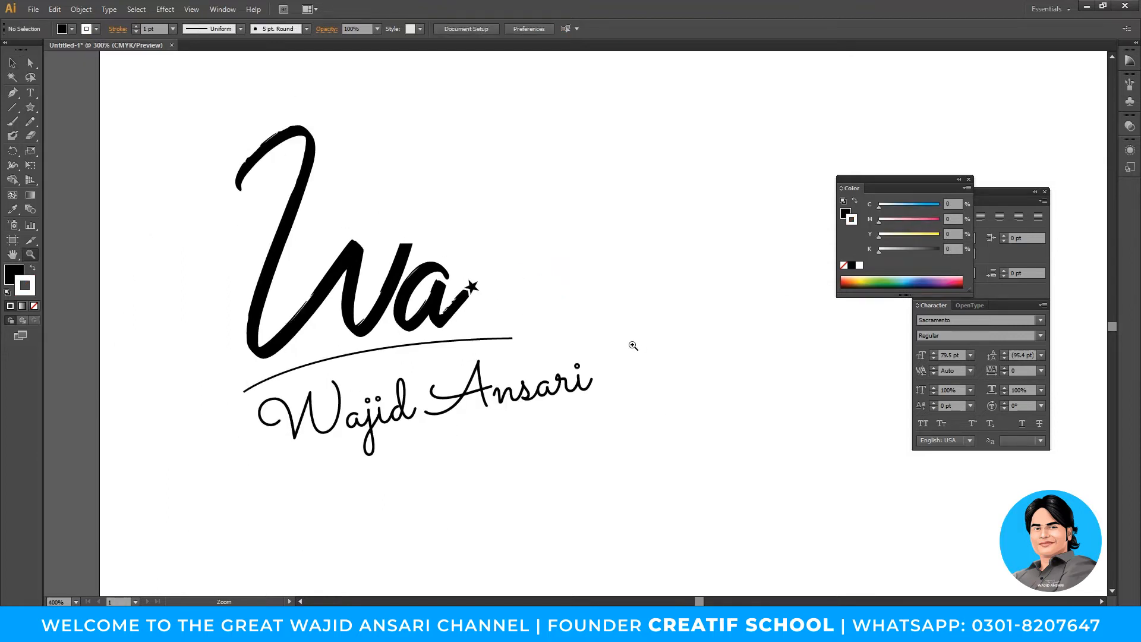
drag(632, 344, 733, 393)
ctrl+alt+click(685, 365)
drag(675, 364, 637, 439)
drag(527, 442, 818, 498)
key(ctrl+z)
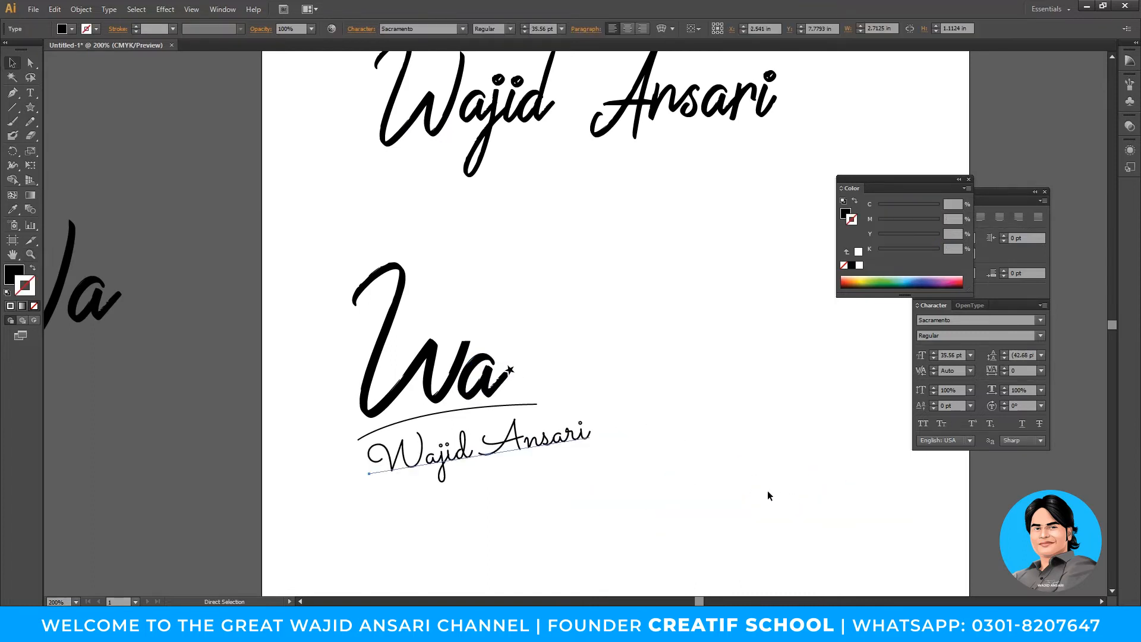
click(634, 439)
click(565, 438)
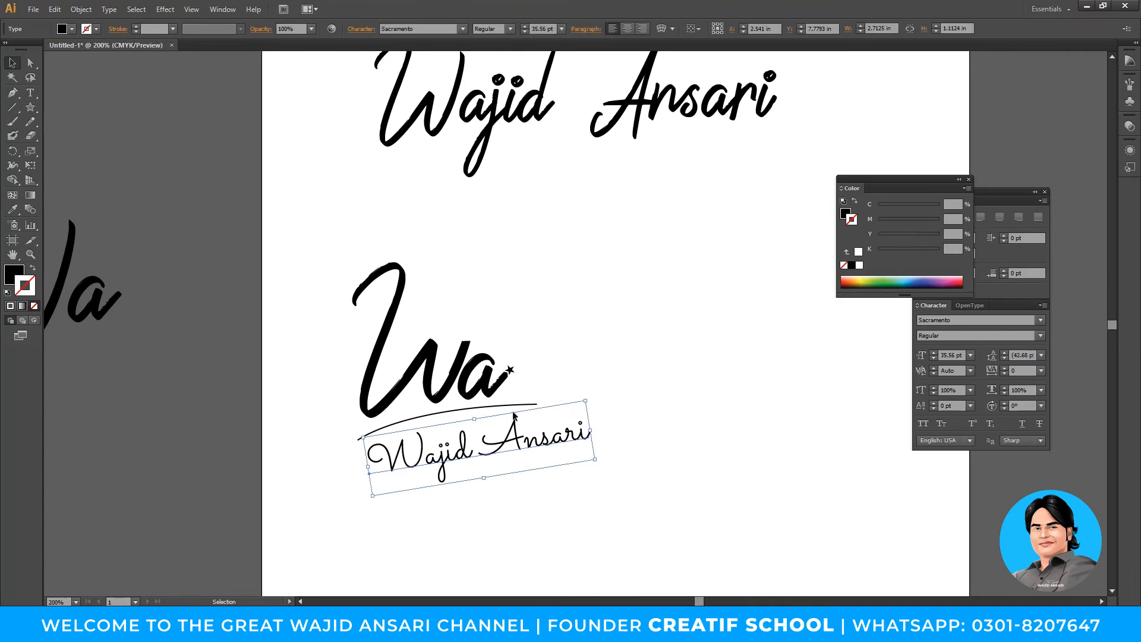
click(510, 406)
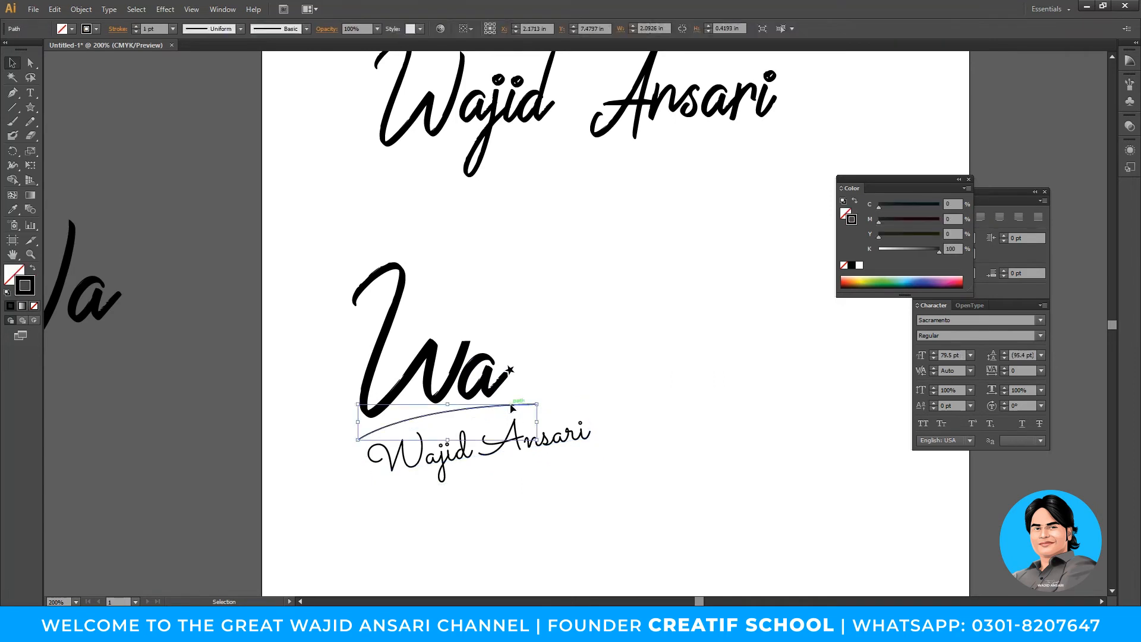
- Duplicate the Wa, curve and name set to the right
key(Delete)
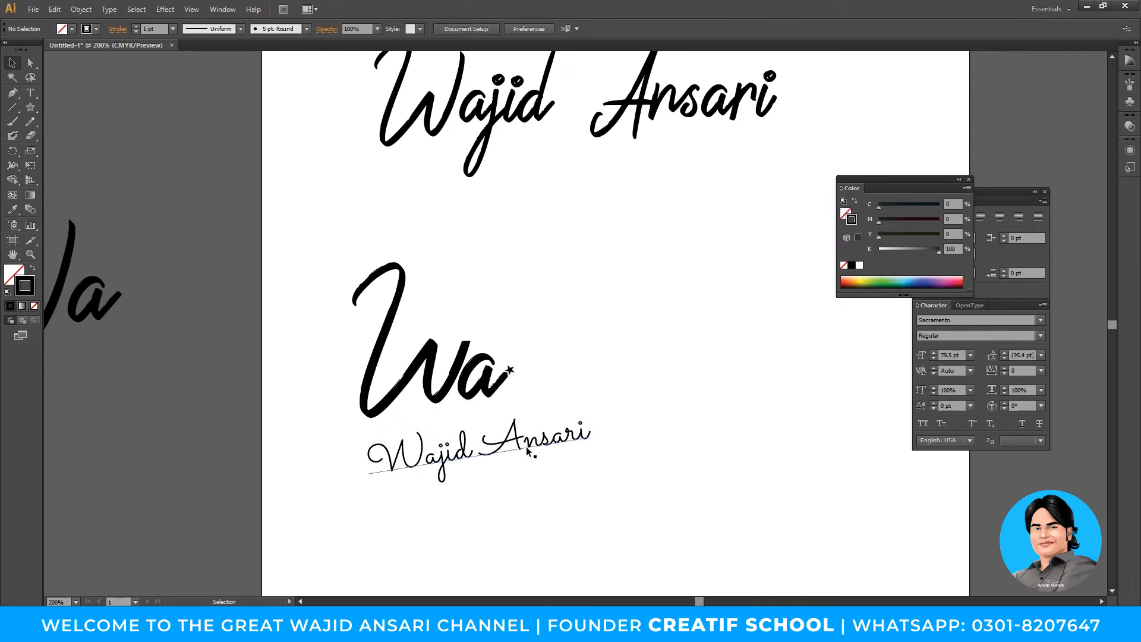
key(ctrl+z)
drag(666, 515, 334, 229)
drag(392, 329, 282, 314)
drag(361, 337, 682, 356)
- Group the original Wa set and move it further left
drag(224, 244, 416, 487)
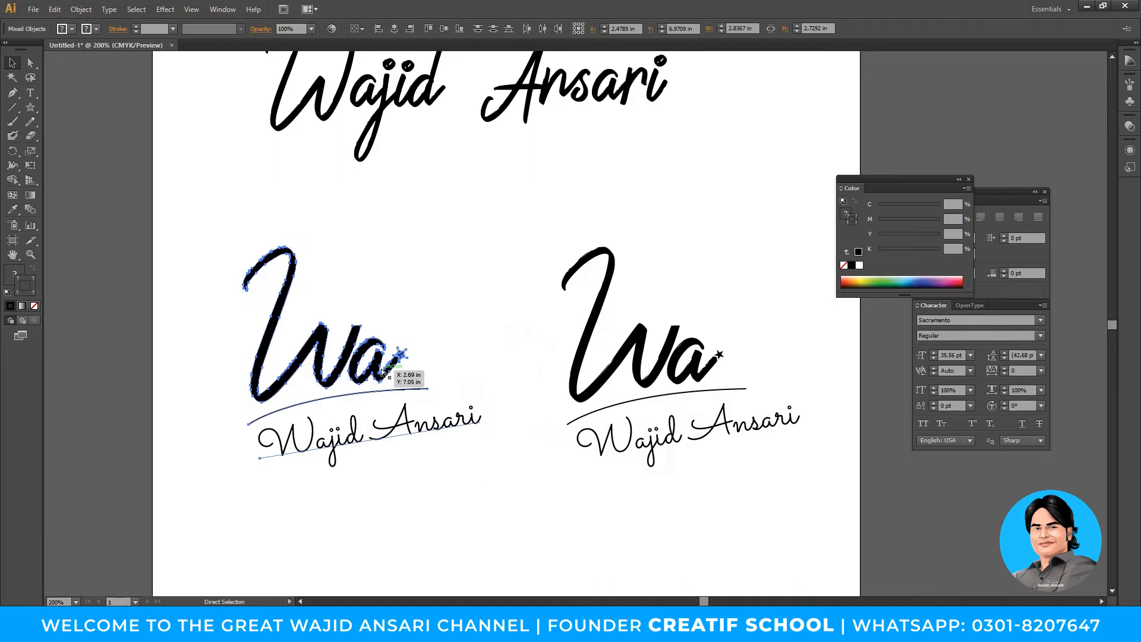
right_click(366, 355)
click(395, 424)
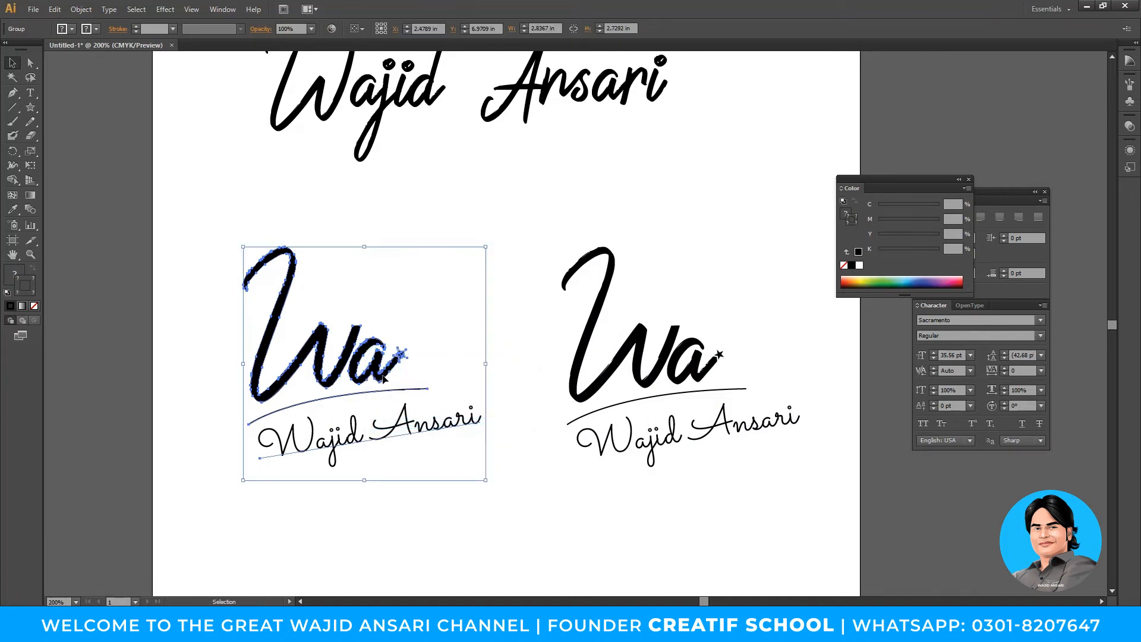
drag(386, 379, 216, 379)
- Move the copy's curve and name down-right and draw a 2.74 in circle over the Wa
scroll(275, 341, right, 3)
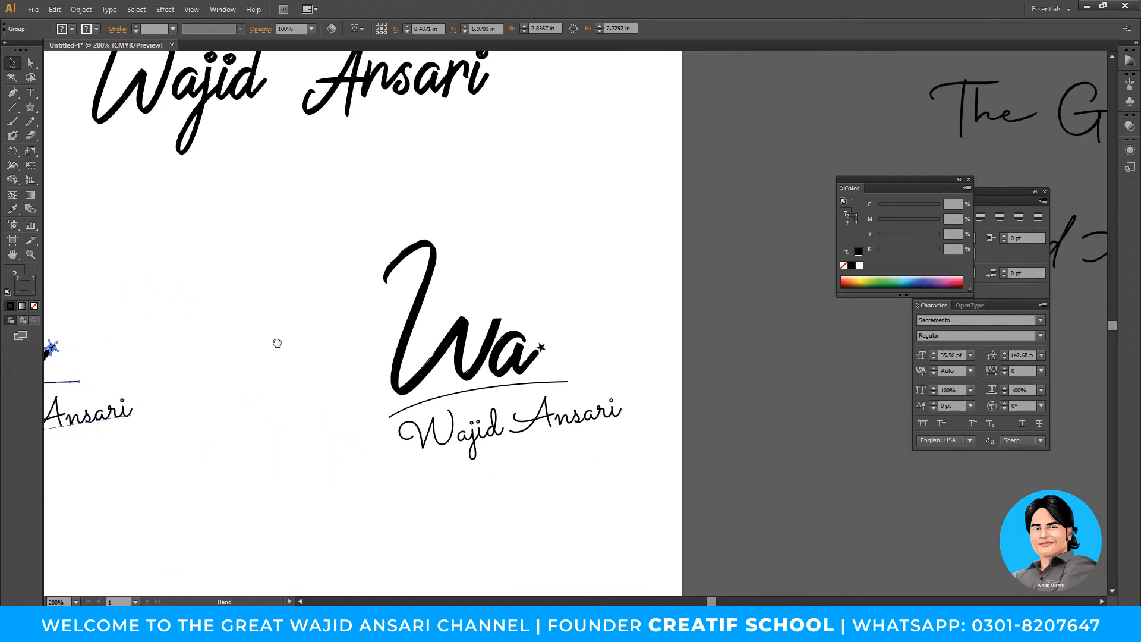
drag(567, 472, 591, 491)
drag(535, 423, 799, 535)
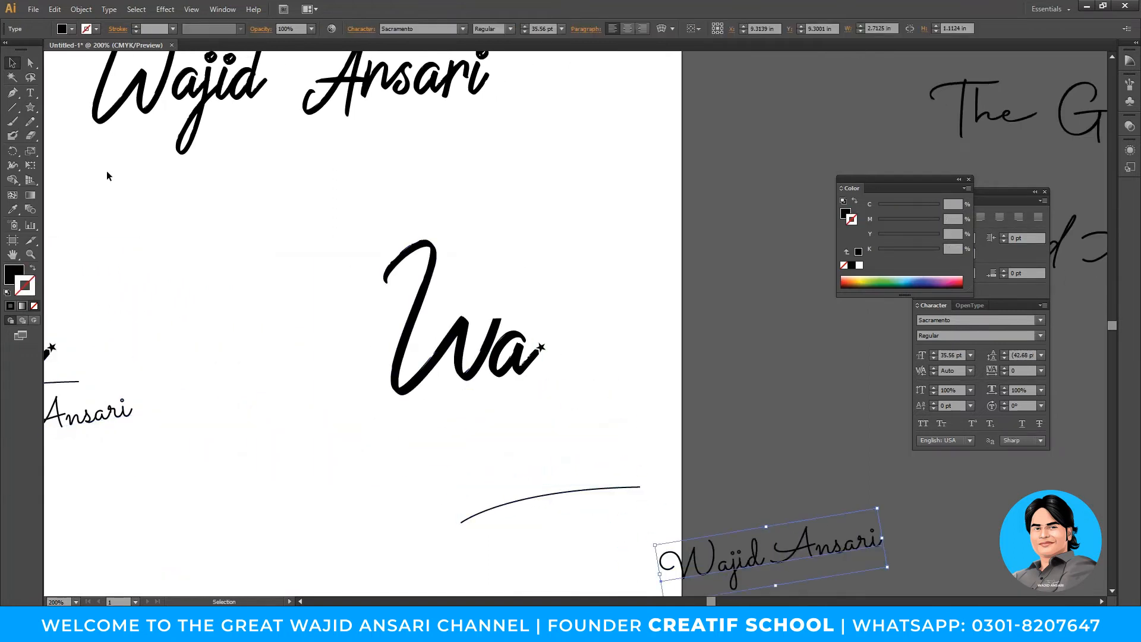
drag(27, 104, 65, 133)
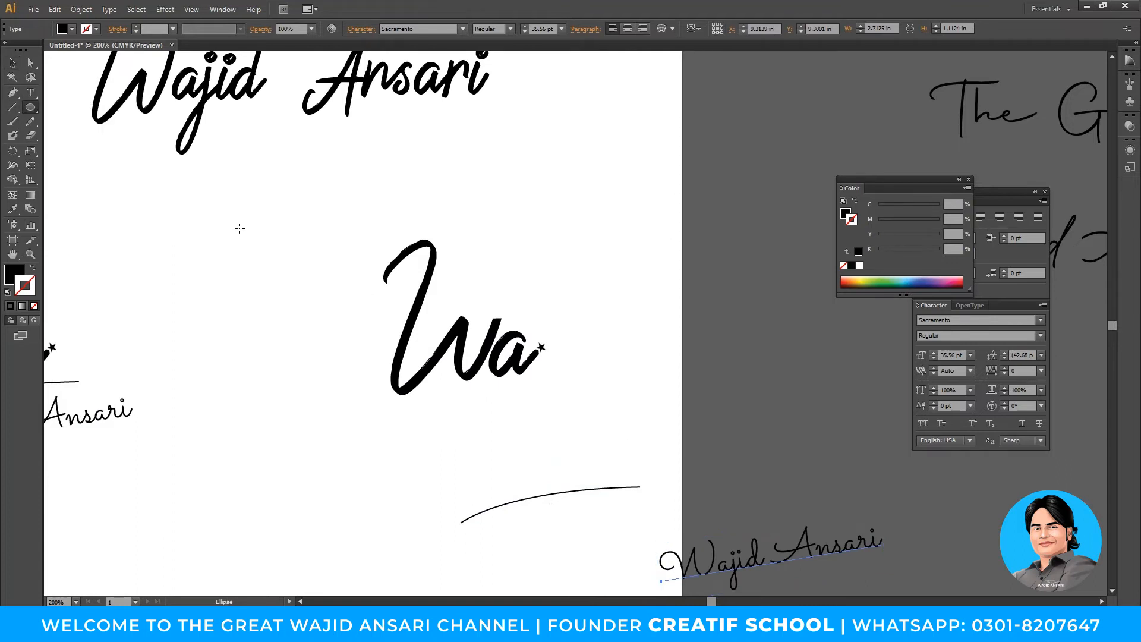
drag(454, 339, 572, 452)
- Fill the circle blue (C100 M16 Y0 K0), nudge it up and send it to the back
key(v)
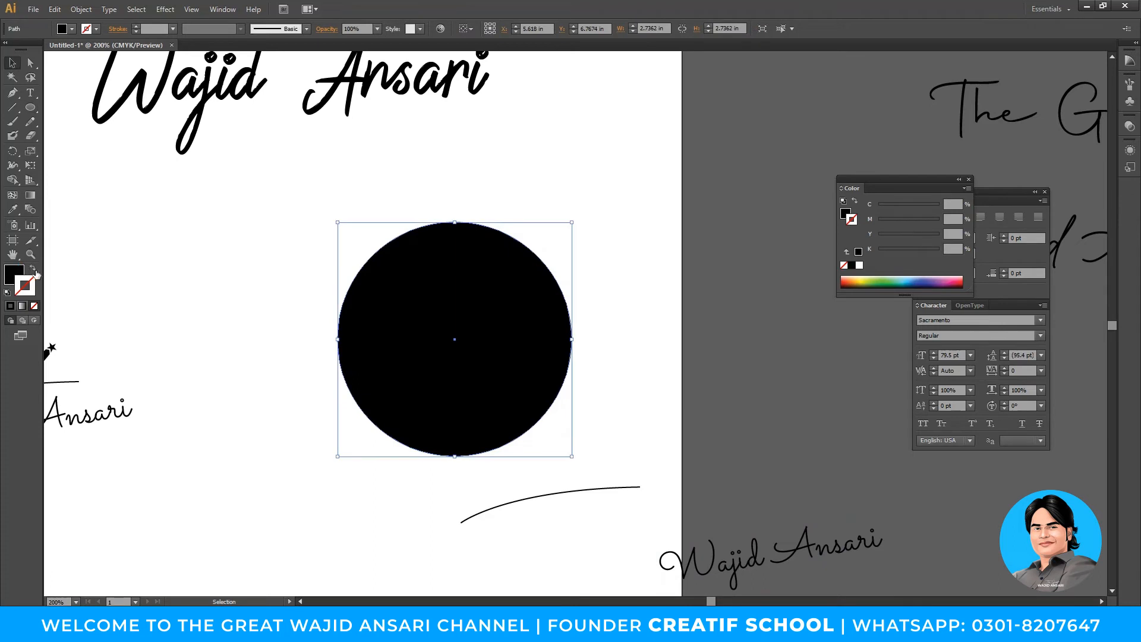
click(14, 277)
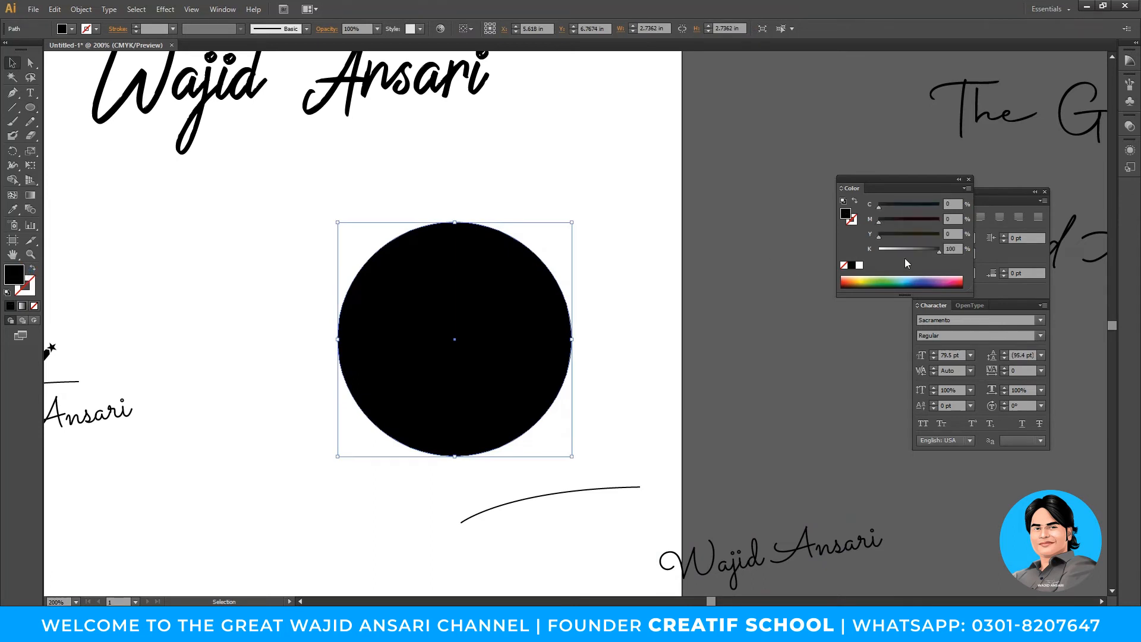
click(883, 278)
drag(550, 306, 550, 297)
drag(910, 234, 889, 224)
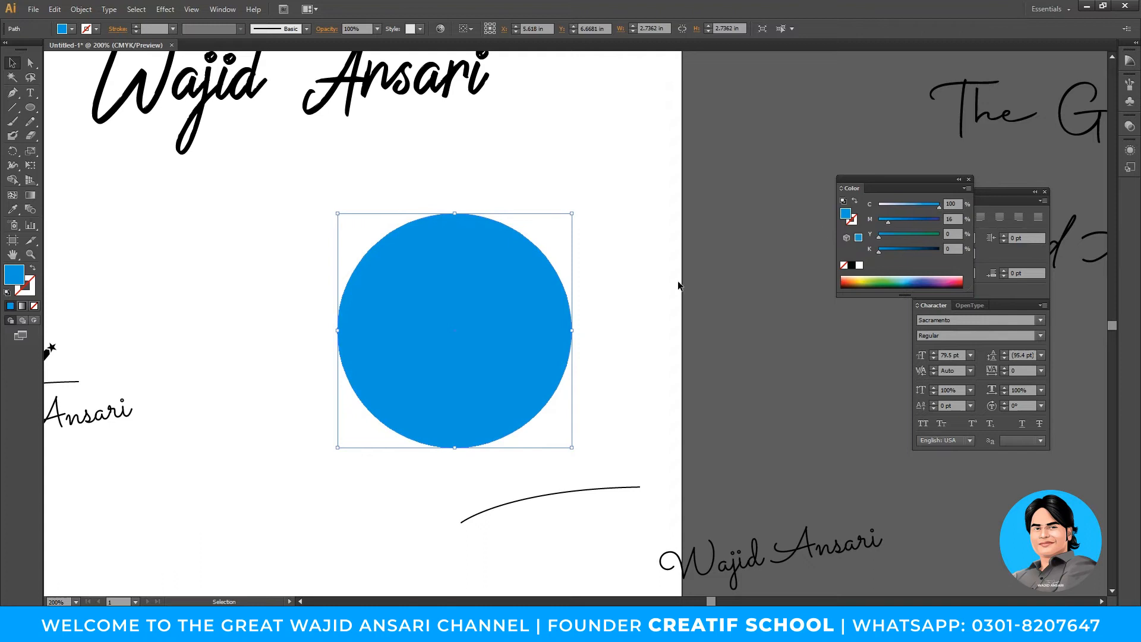
right_click(502, 309)
mouse_move(571, 508)
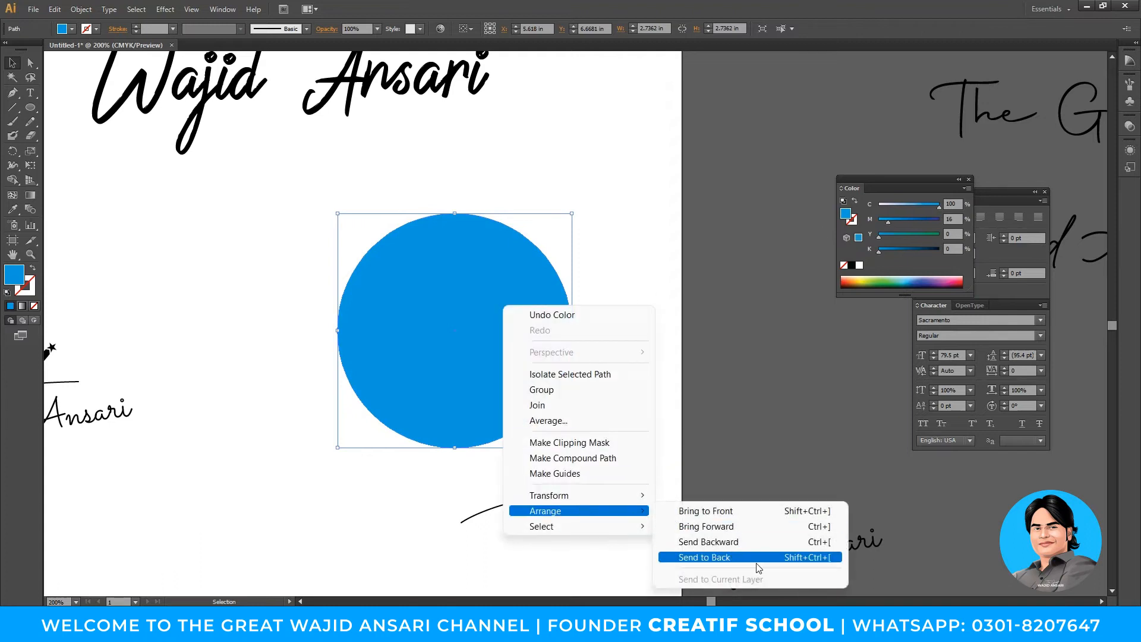
click(755, 558)
click(665, 377)
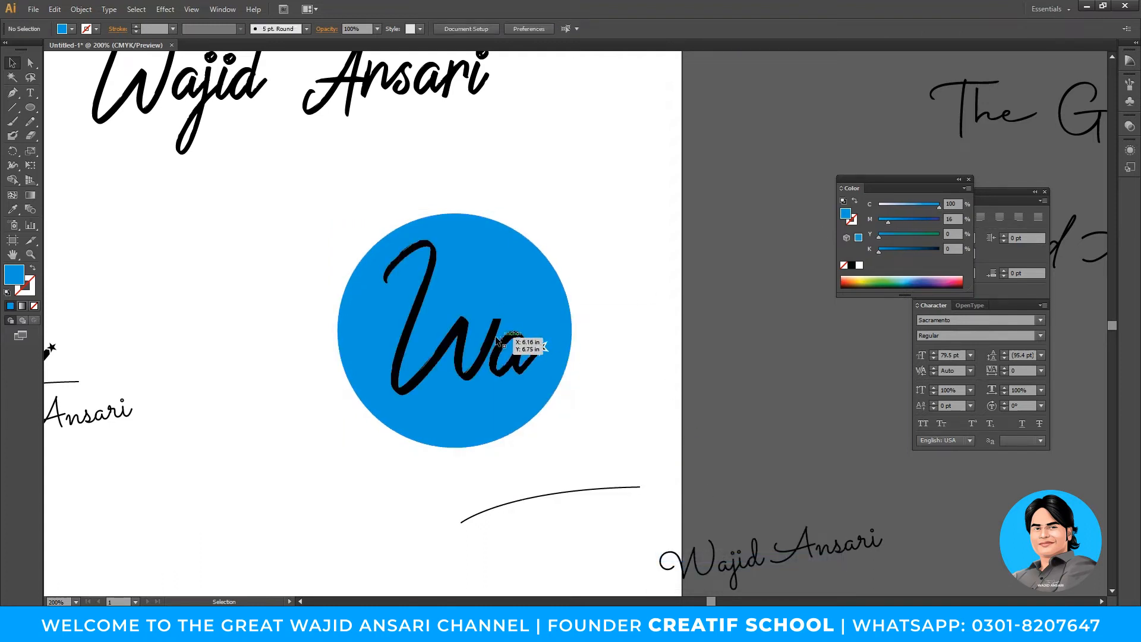
- Enlarge the Wa lettering, shift it left, then turn the W white and shrink it
drag(502, 240, 544, 183)
drag(532, 335, 495, 315)
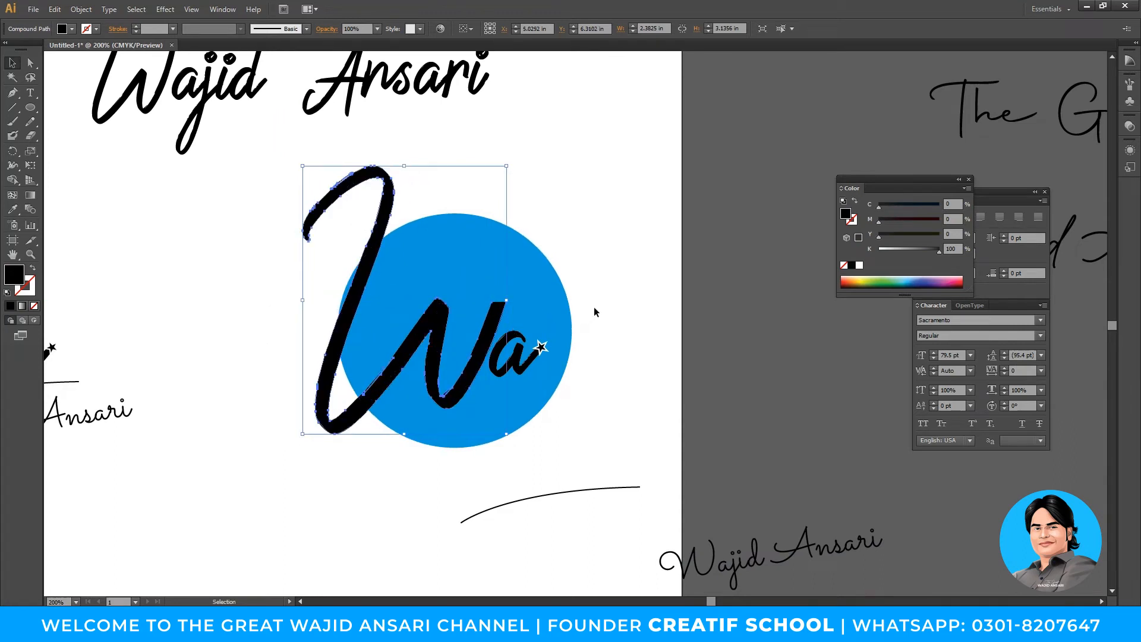
key(i)
click(598, 272)
key(v)
click(636, 253)
drag(642, 346, 693, 338)
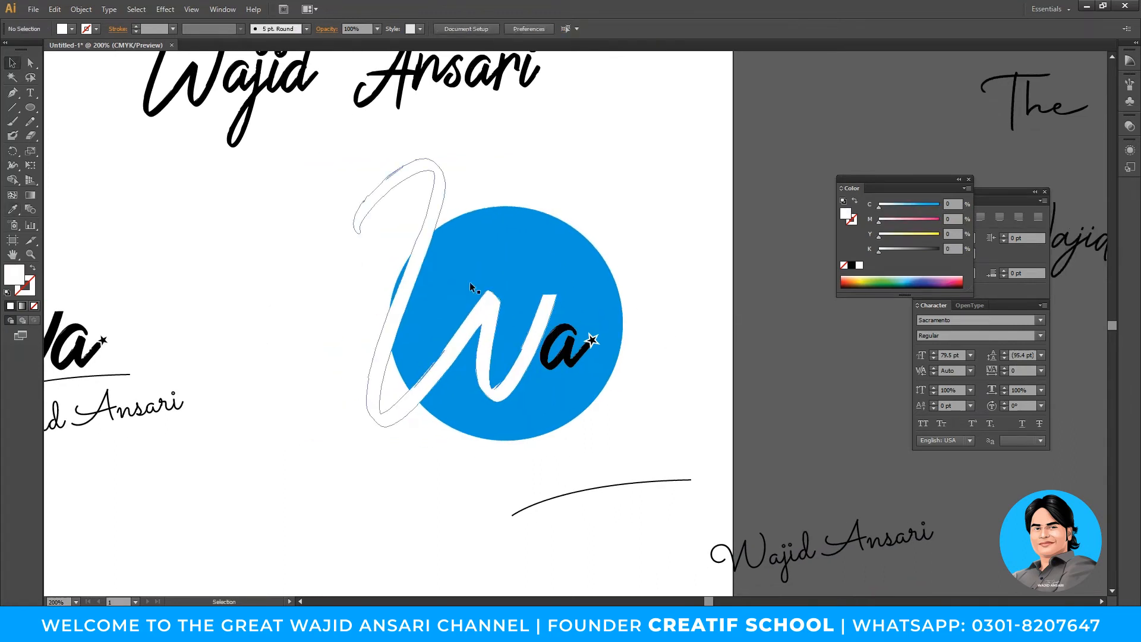
click(423, 236)
drag(352, 158, 399, 205)
click(626, 342)
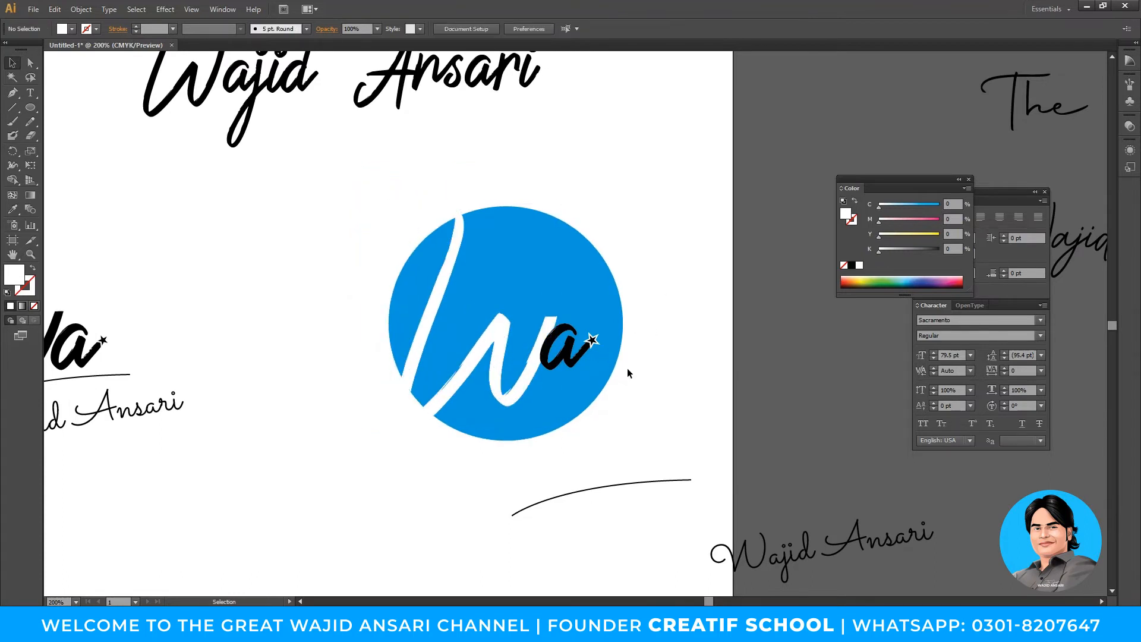
- Combine the script 'a' with its star, nudge them right, and make the 'a' white
click(581, 357)
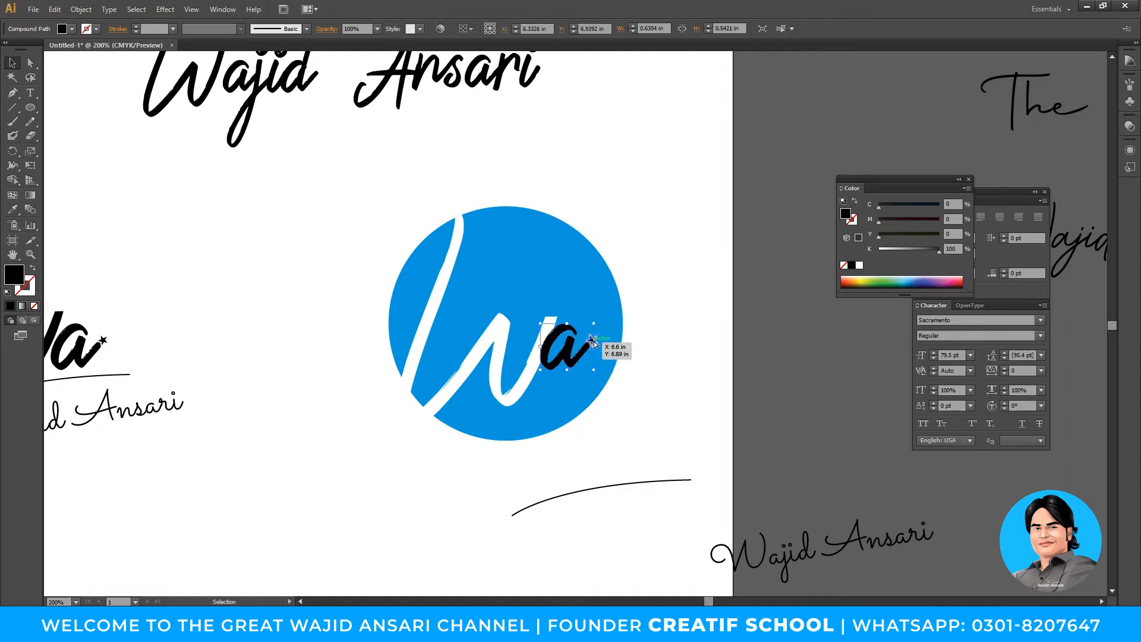
shift+click(592, 339)
drag(568, 359, 609, 366)
click(636, 431)
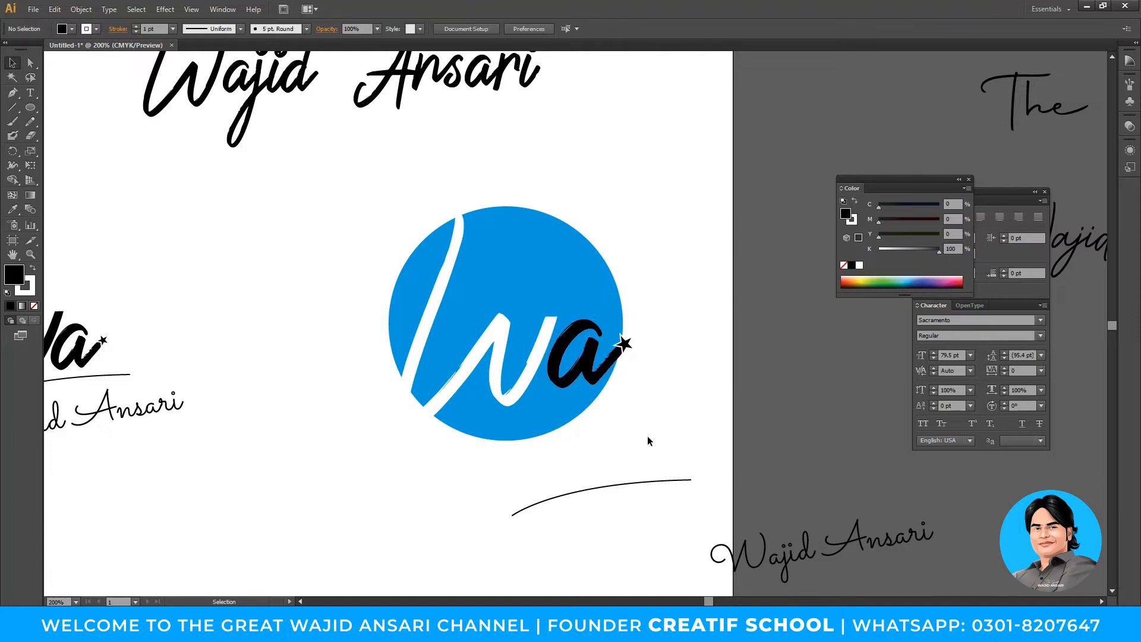
click(567, 353)
click(879, 249)
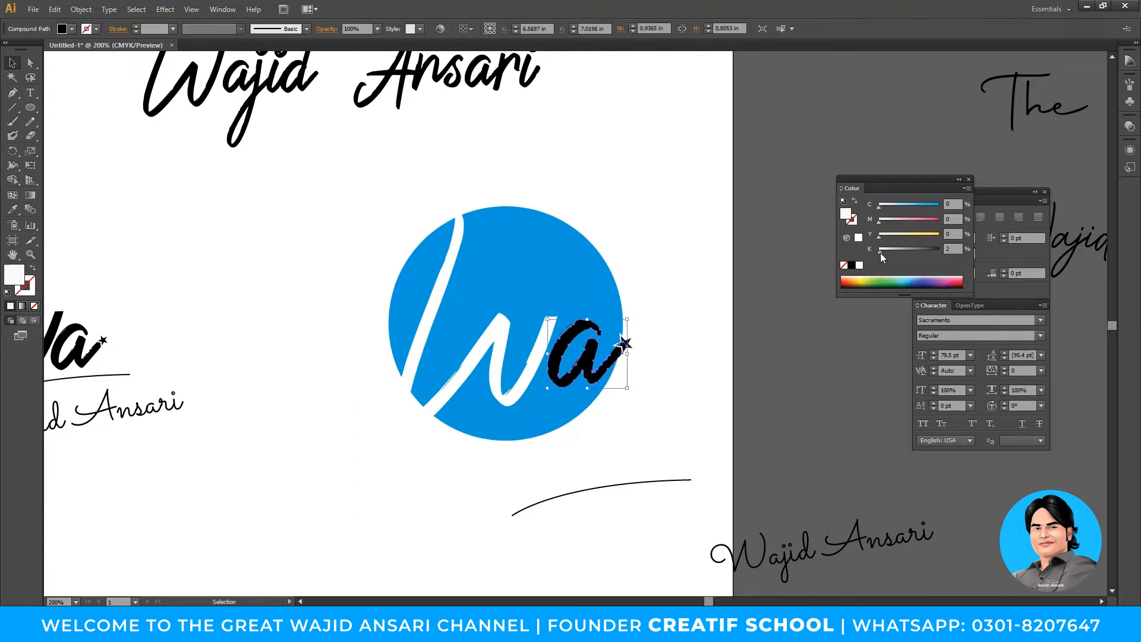
click(654, 345)
drag(644, 364, 677, 370)
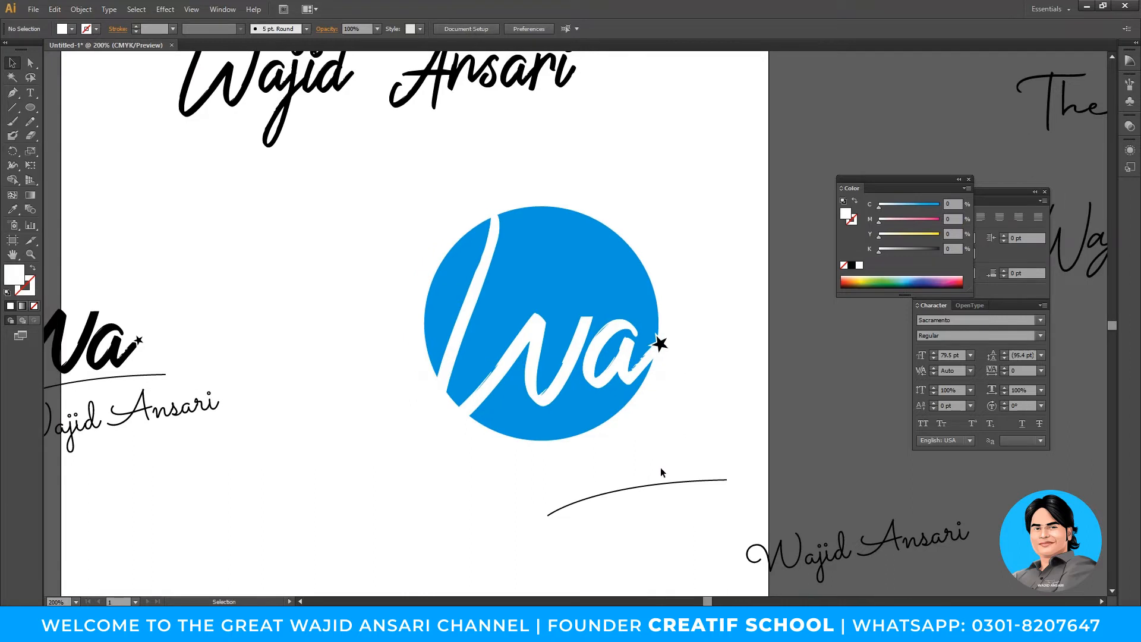
- Colour the small star beside Wa blue by setting K to 0 and C to 100
key(z)
alt+click(582, 327)
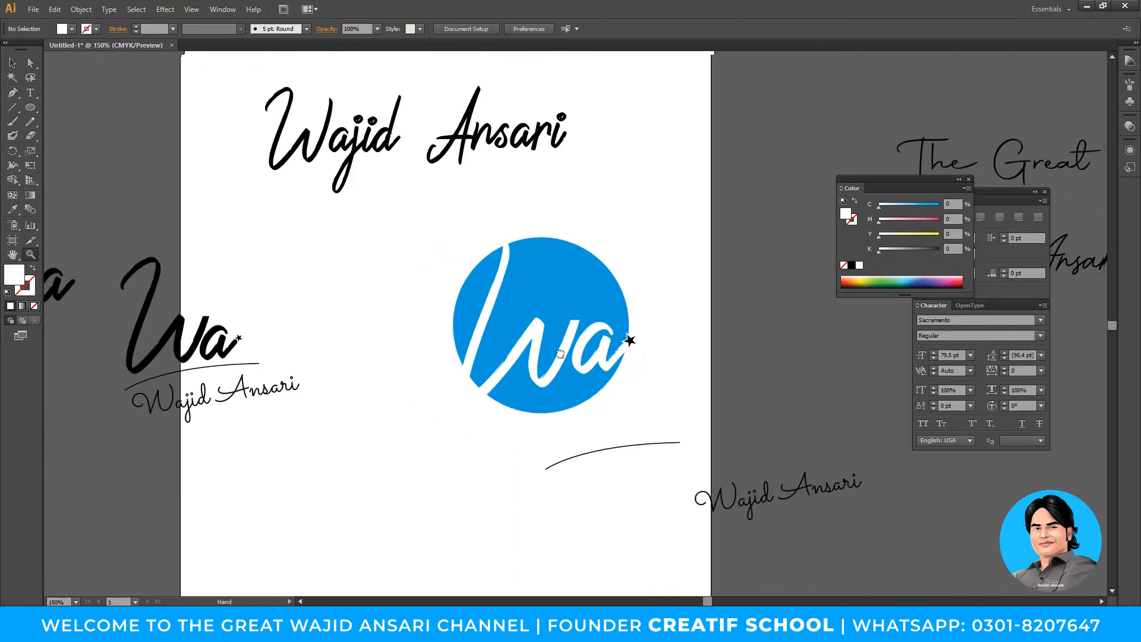
drag(582, 327, 567, 350)
key(v)
click(614, 364)
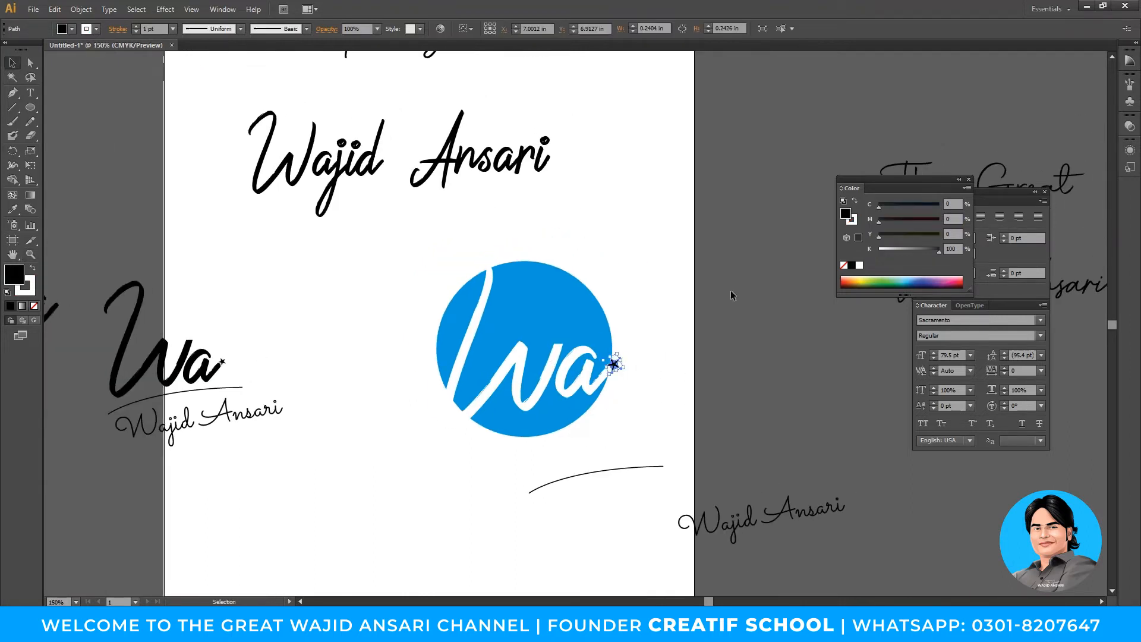
drag(890, 251, 870, 243)
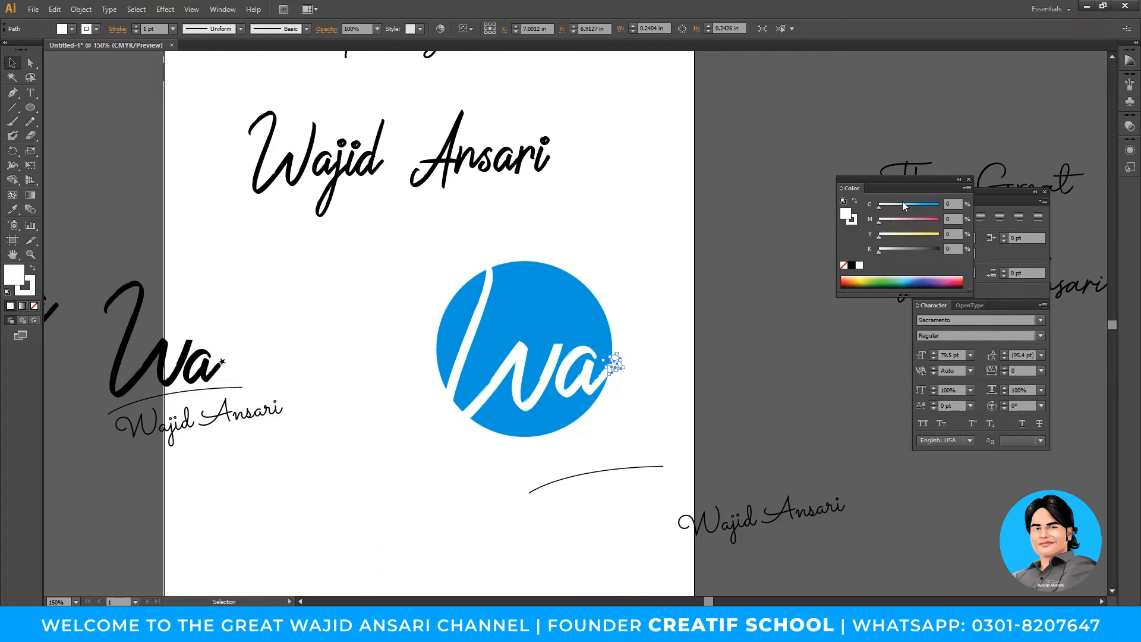
drag(934, 205, 956, 208)
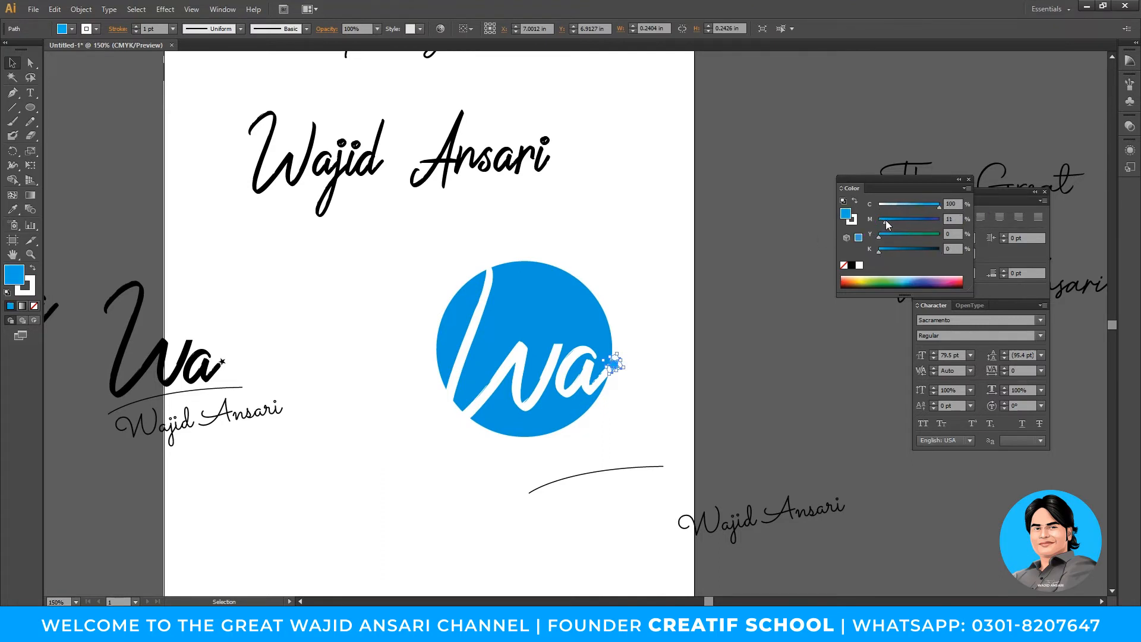
click(581, 453)
key(z)
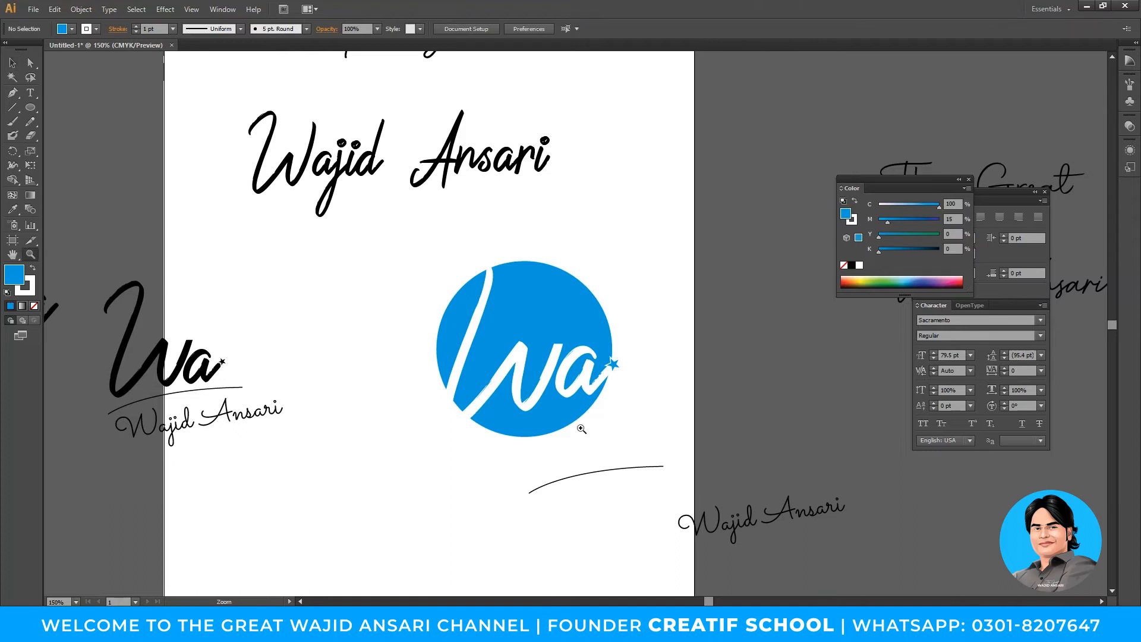
key(v)
drag(639, 475, 843, 392)
drag(770, 512, 545, 486)
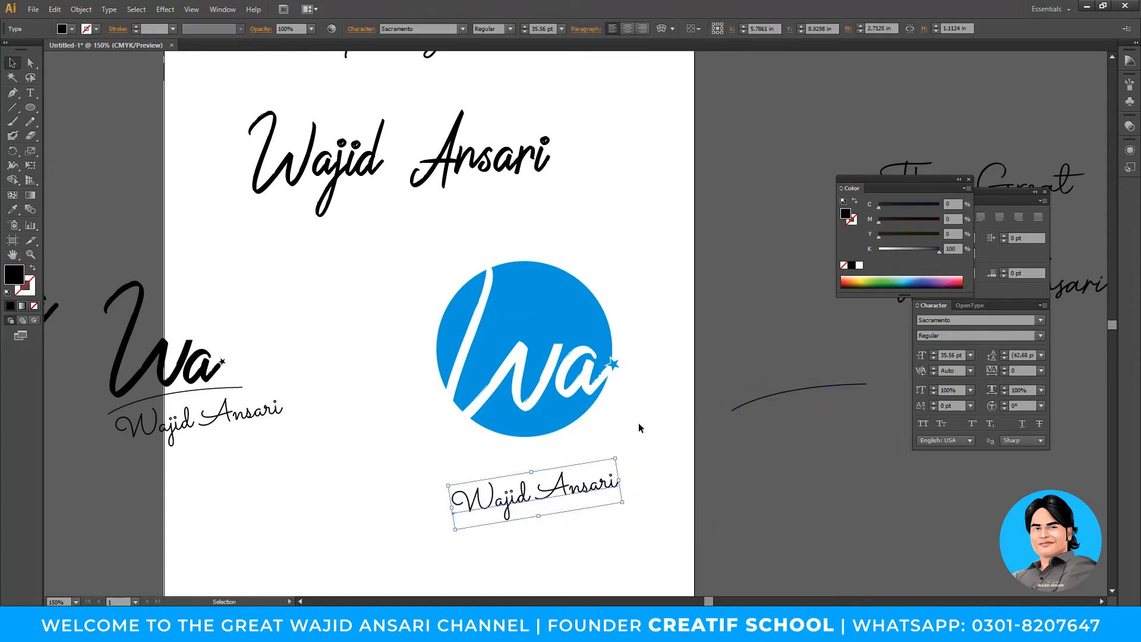
- Change the name text's font to TangoSans
click(630, 419)
click(600, 491)
click(437, 31)
text(TangoSans)
key(Return)
key(t)
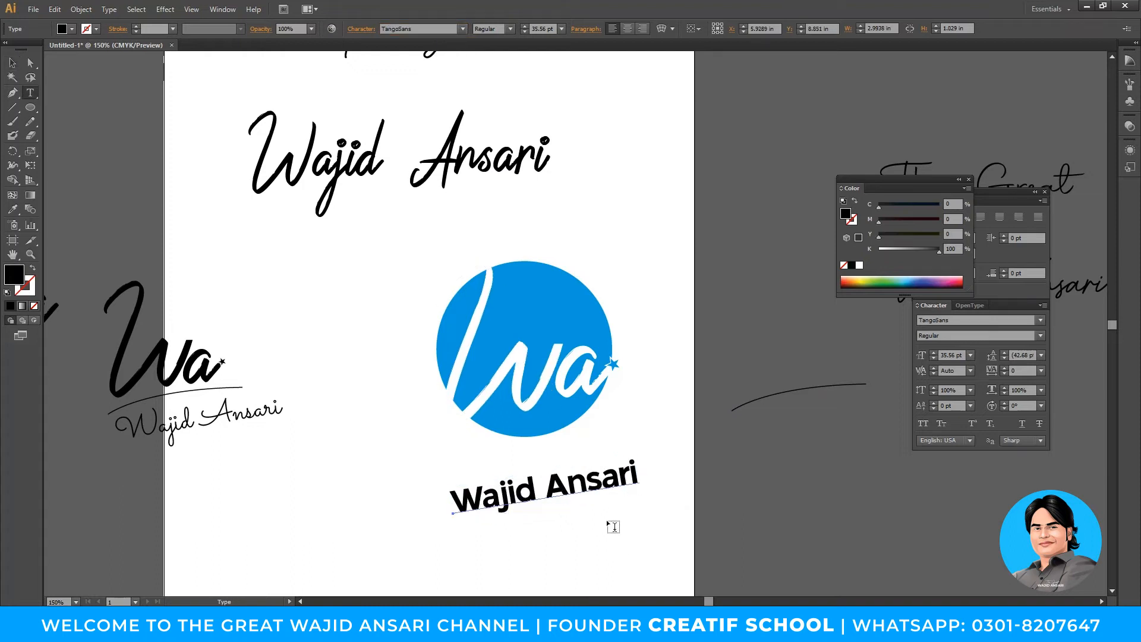
drag(602, 486, 532, 484)
key(ctrl+a)
key(ctrl+c)
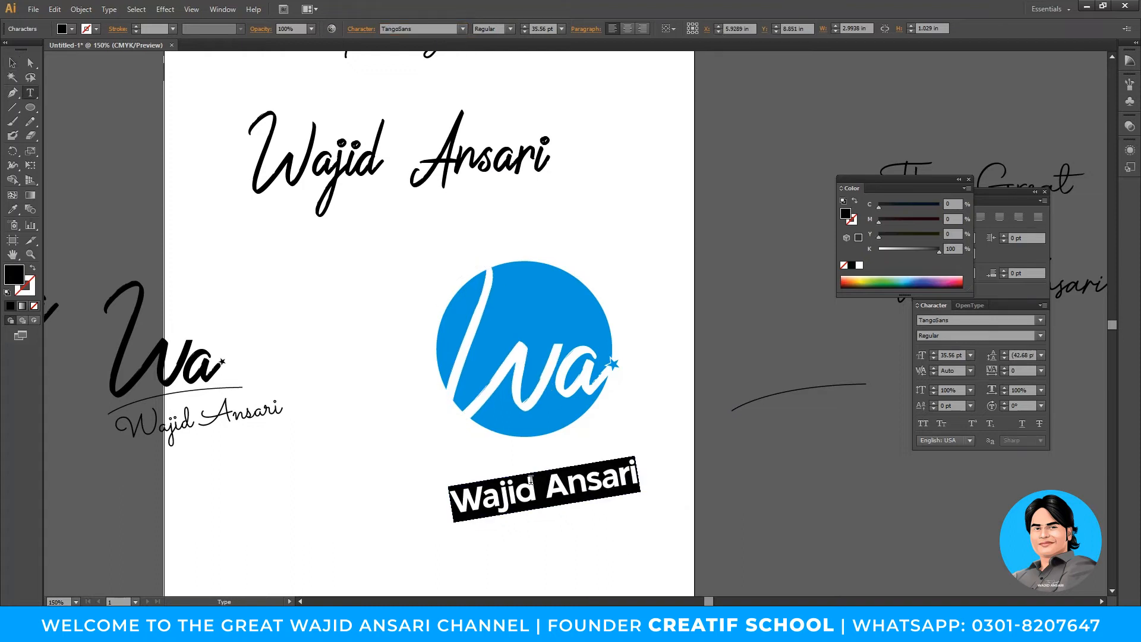
key(Escape)
key(Delete)
key(t)
click(530, 480)
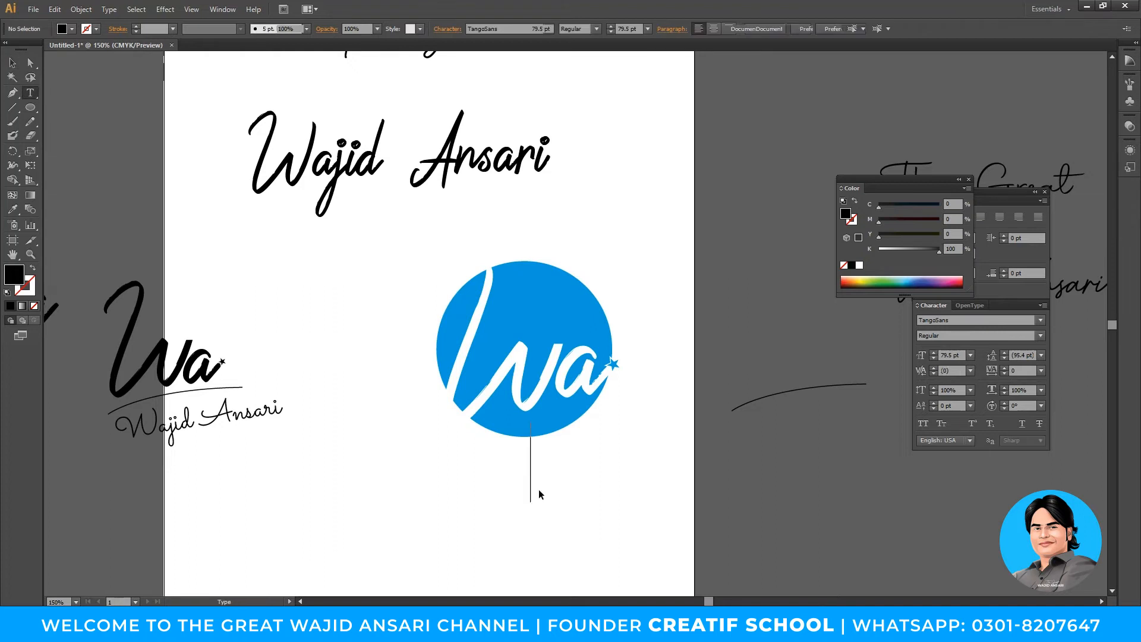
key(ctrl+v)
key(Escape)
drag(661, 473, 573, 470)
- Select the badge and name together and scale them up on the page
key(z)
alt+click(548, 366)
key(v)
drag(476, 262, 659, 438)
drag(590, 320, 568, 358)
- Enlarge the name to 68.57 pt, halve the badge, and move the name up under it
click(746, 427)
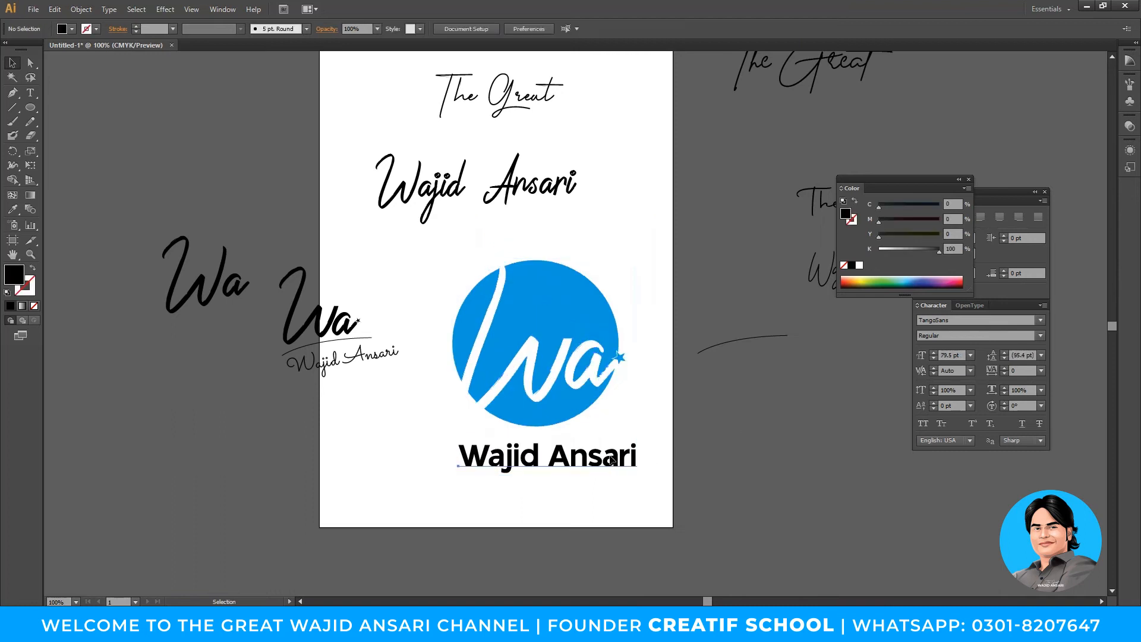
click(610, 457)
drag(637, 475, 660, 485)
drag(449, 408, 583, 384)
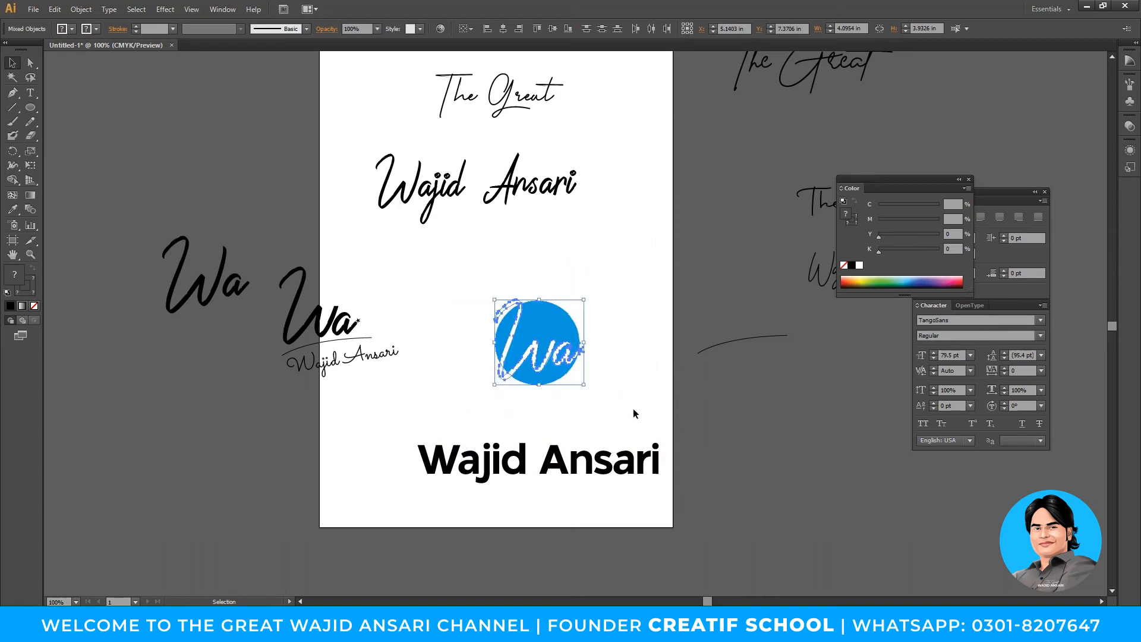
click(634, 410)
drag(597, 466, 596, 416)
- Zoom in closely on the small star and select it
key(ctrl+space)
drag(554, 316, 616, 380)
key(v)
click(544, 333)
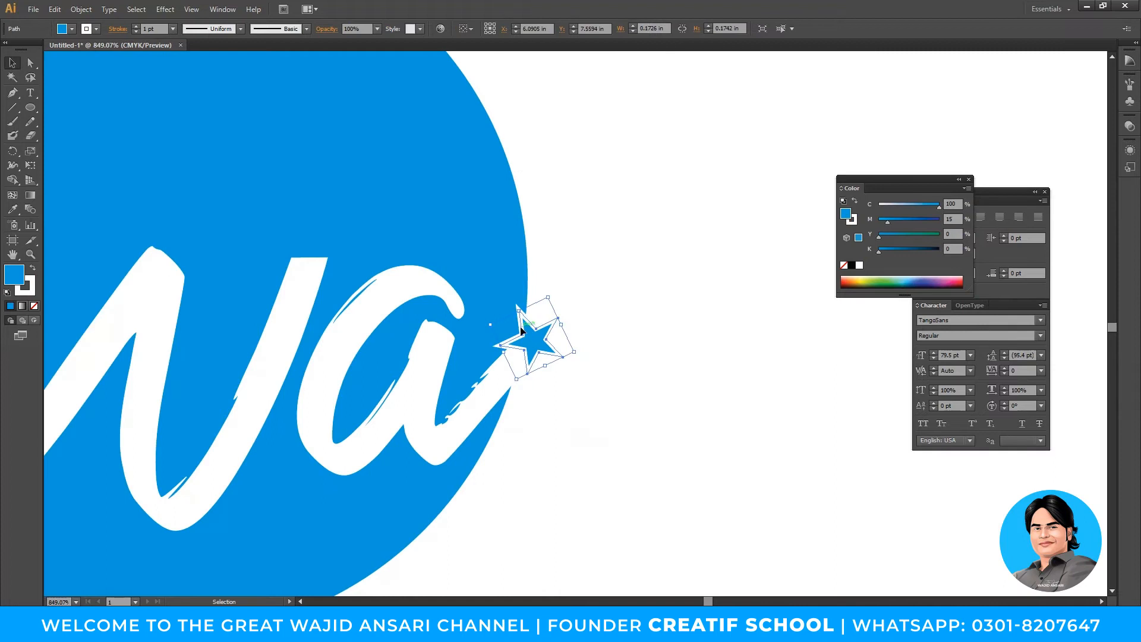
- Show the Stroke panel and set the star's outline weight to 0.5 pt
click(223, 9)
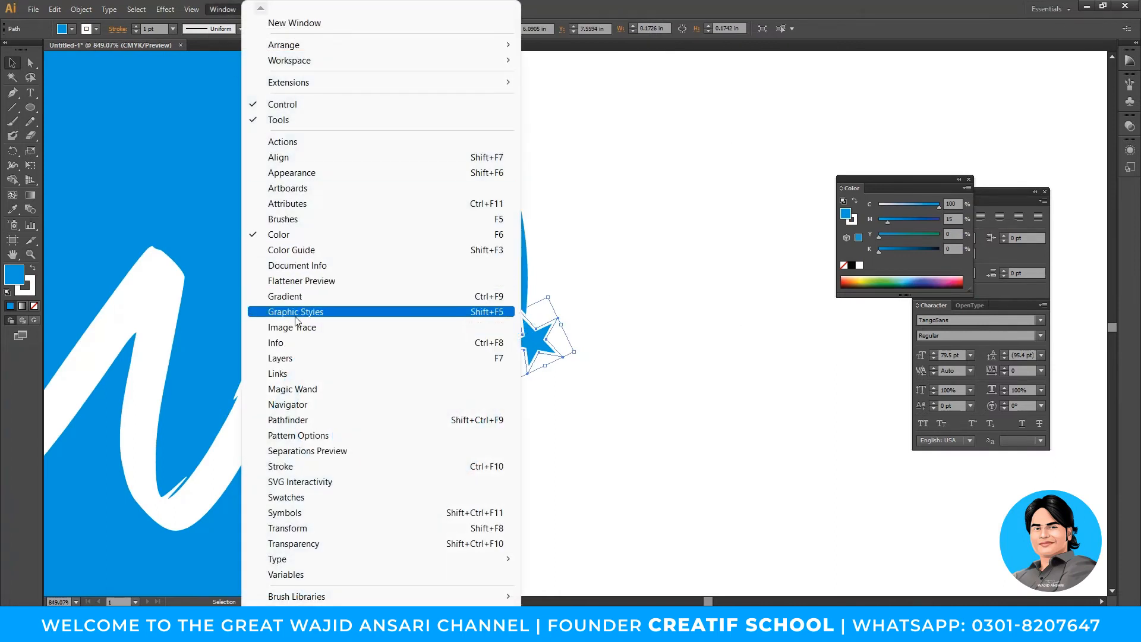
click(301, 466)
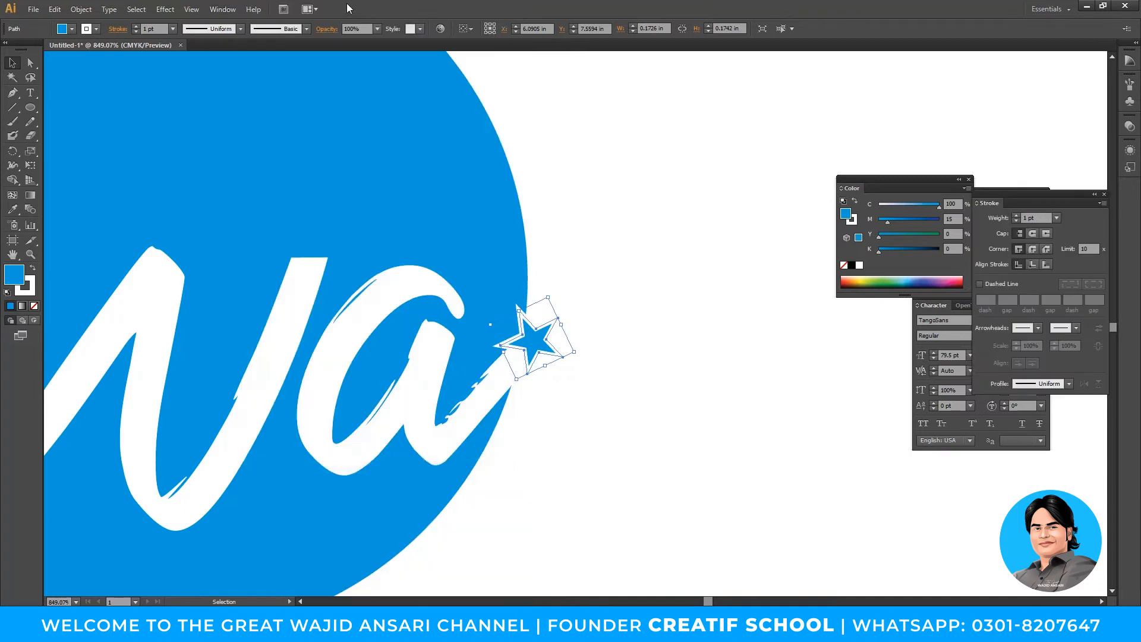
click(223, 9)
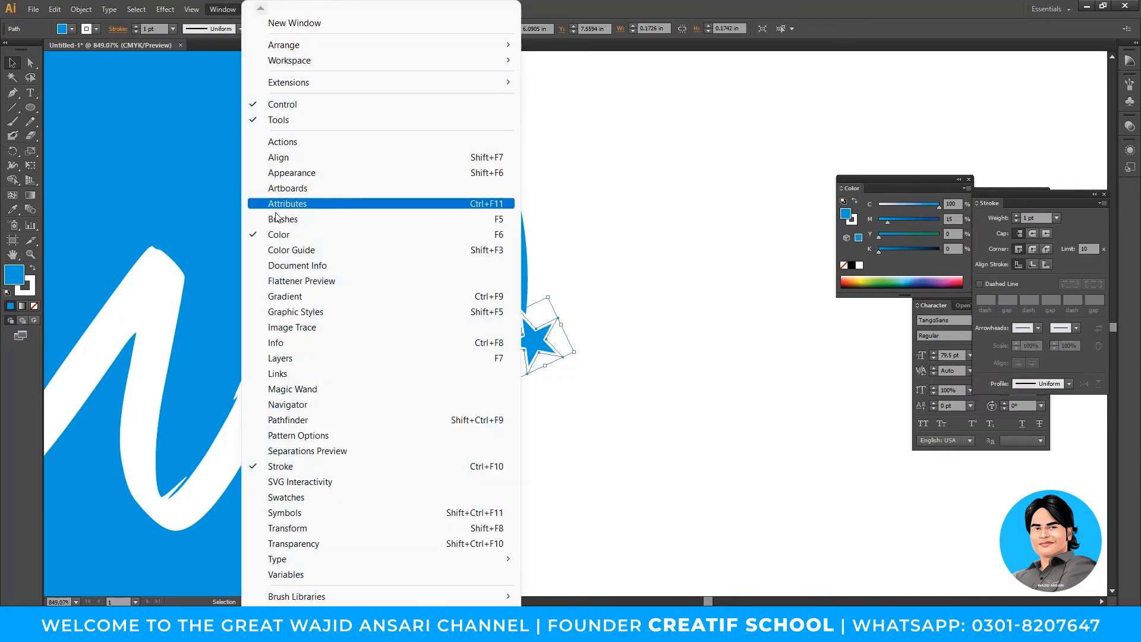
click(279, 467)
click(226, 9)
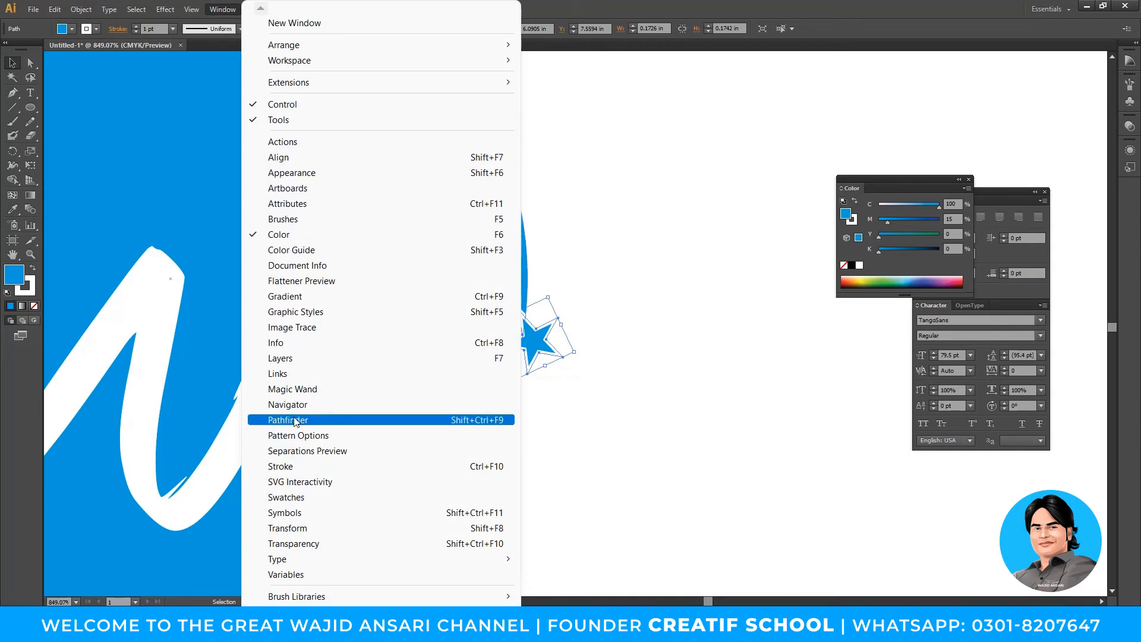
click(291, 466)
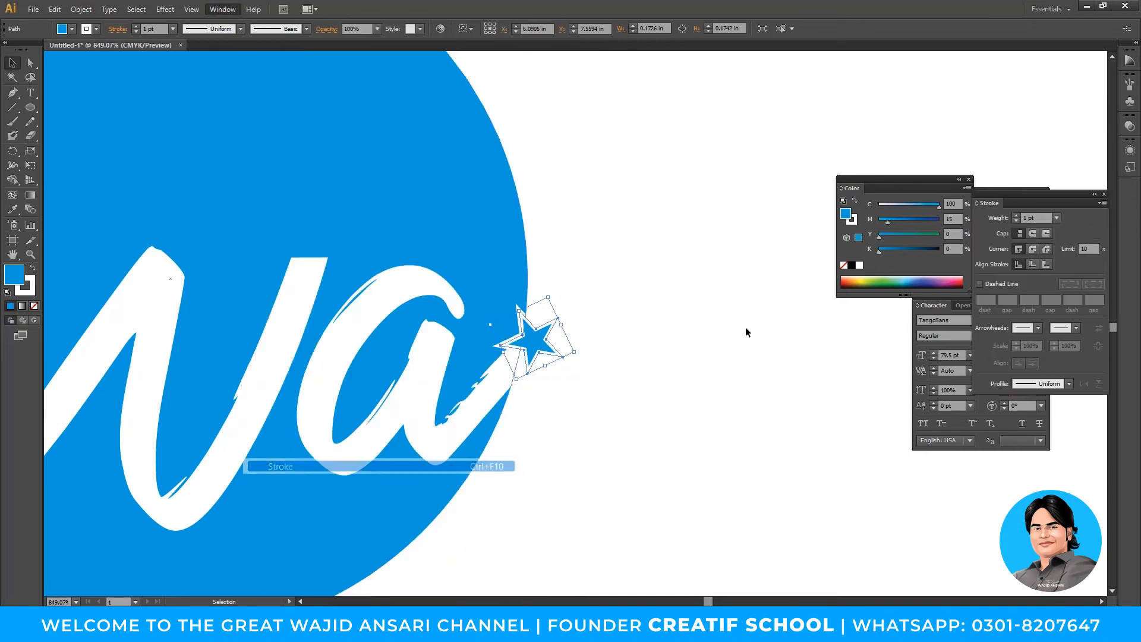
click(1058, 219)
click(1071, 243)
- Zoom back out to view the whole badge and name
click(657, 356)
key(z)
alt+click(604, 446)
alt+click(576, 351)
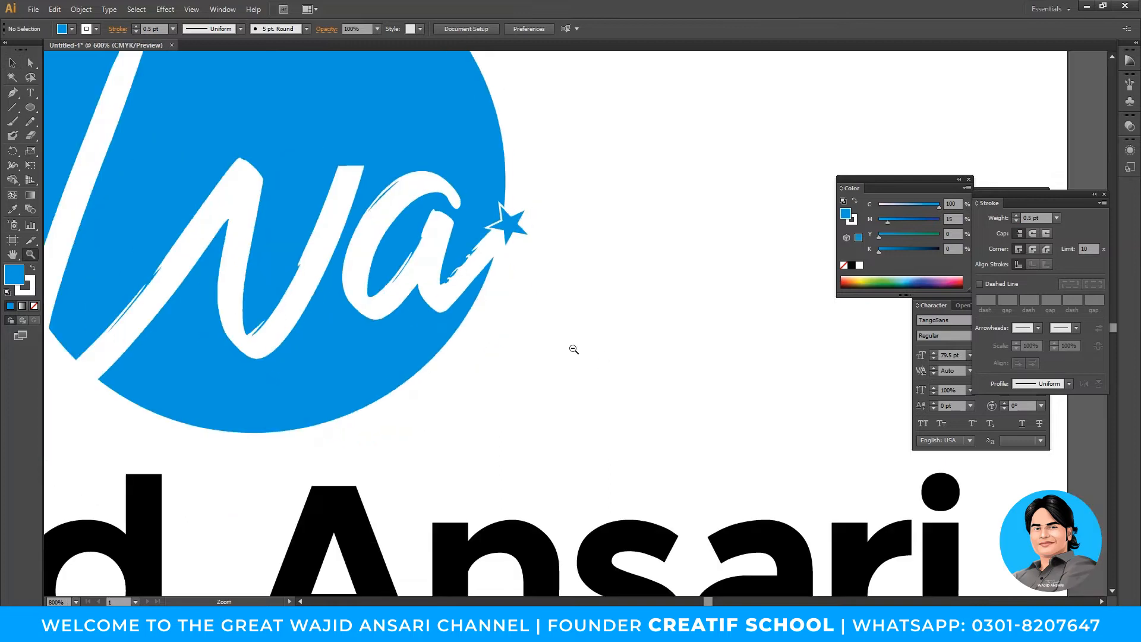
alt+click(576, 350)
alt+click(576, 351)
alt+click(576, 350)
drag(576, 351, 615, 383)
key(v)
click(659, 398)
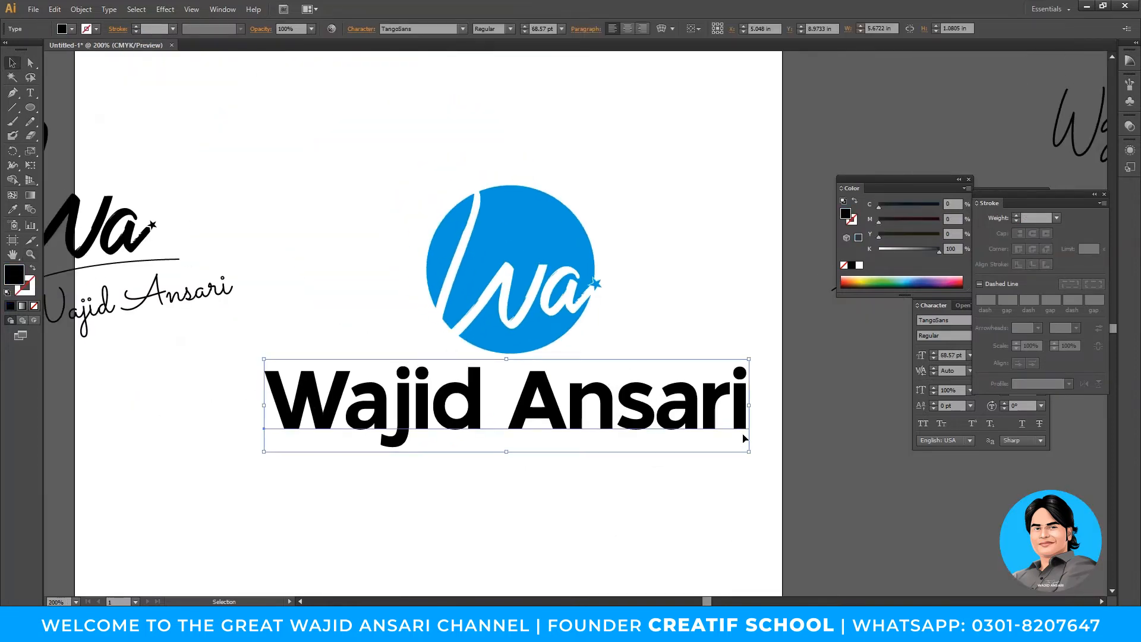
drag(748, 452, 697, 444)
double_click(568, 390)
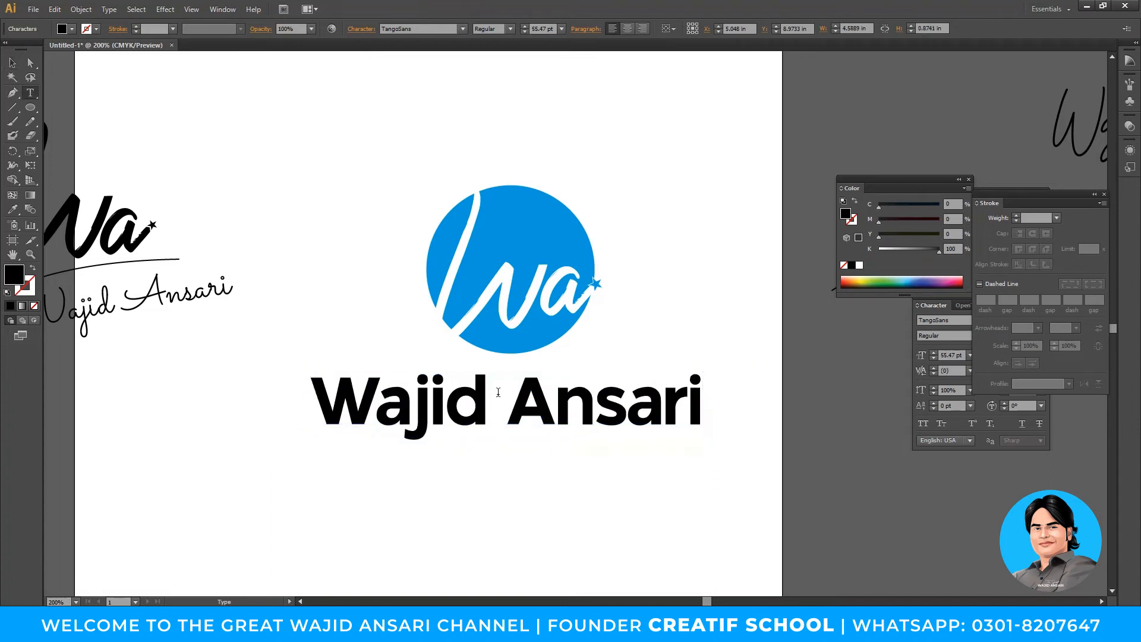
key(ctrl+a)
double_click(396, 433)
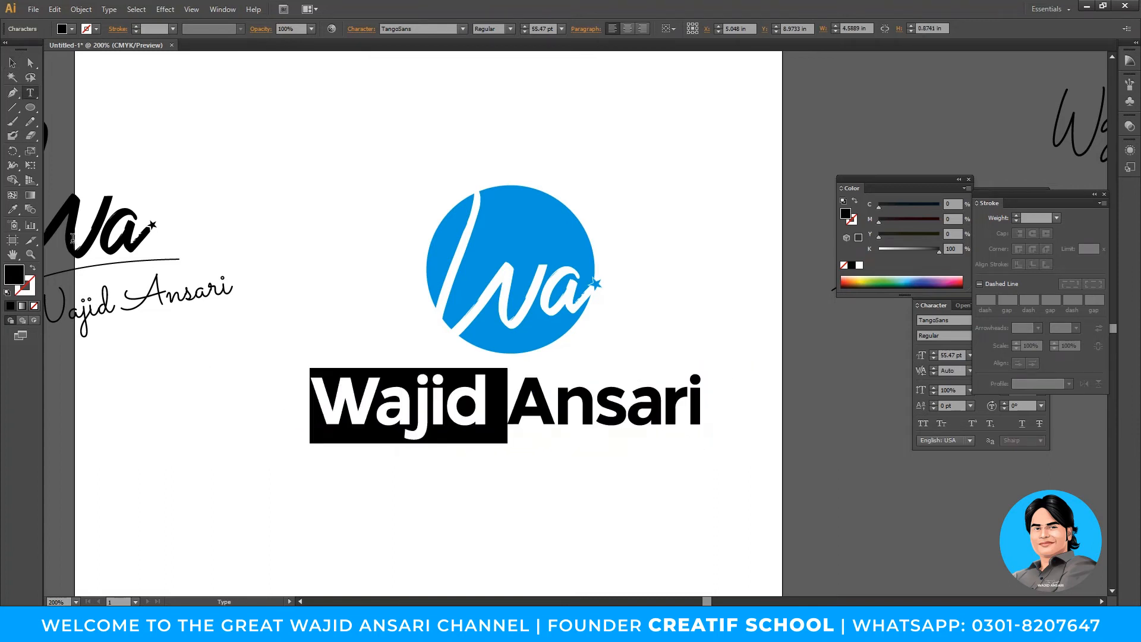
click(13, 209)
click(539, 204)
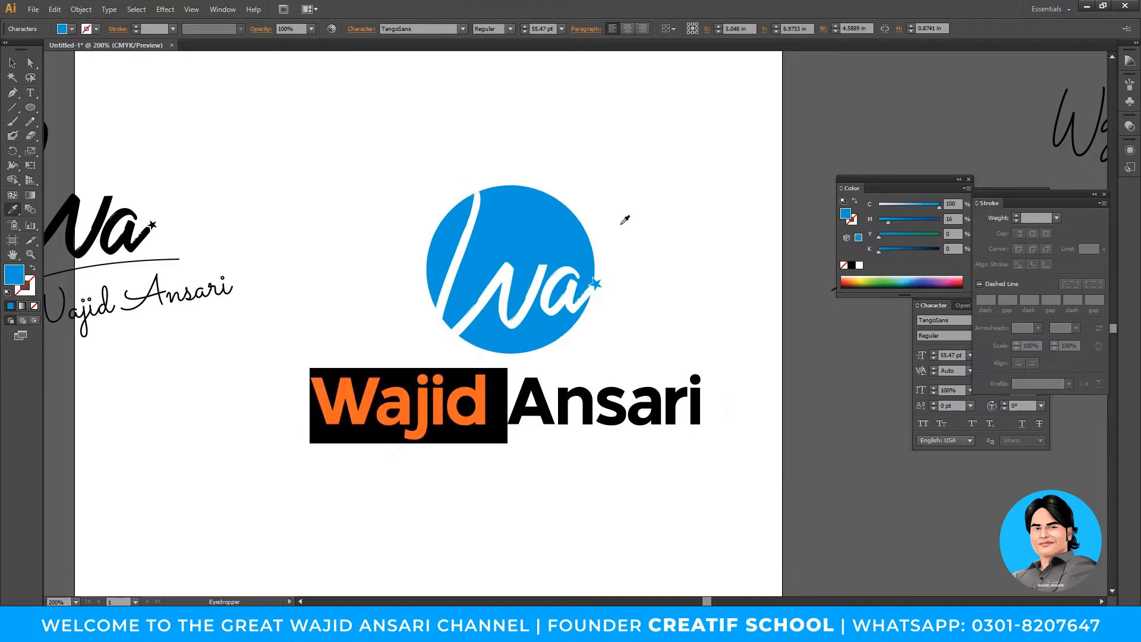
key(v)
key(t)
drag(502, 416, 760, 427)
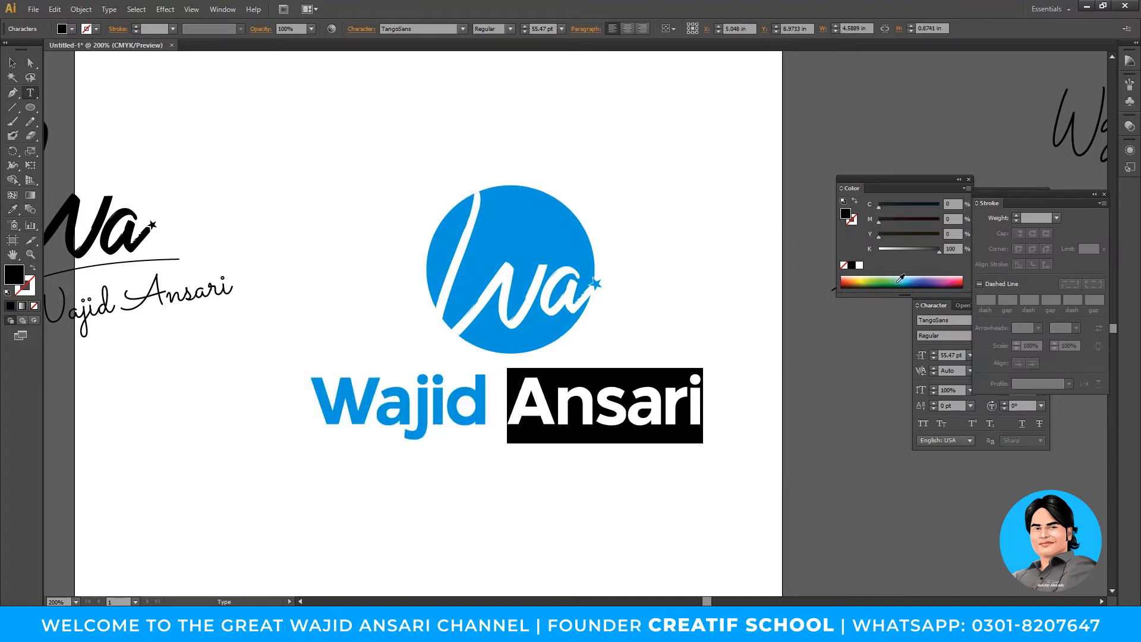
click(910, 250)
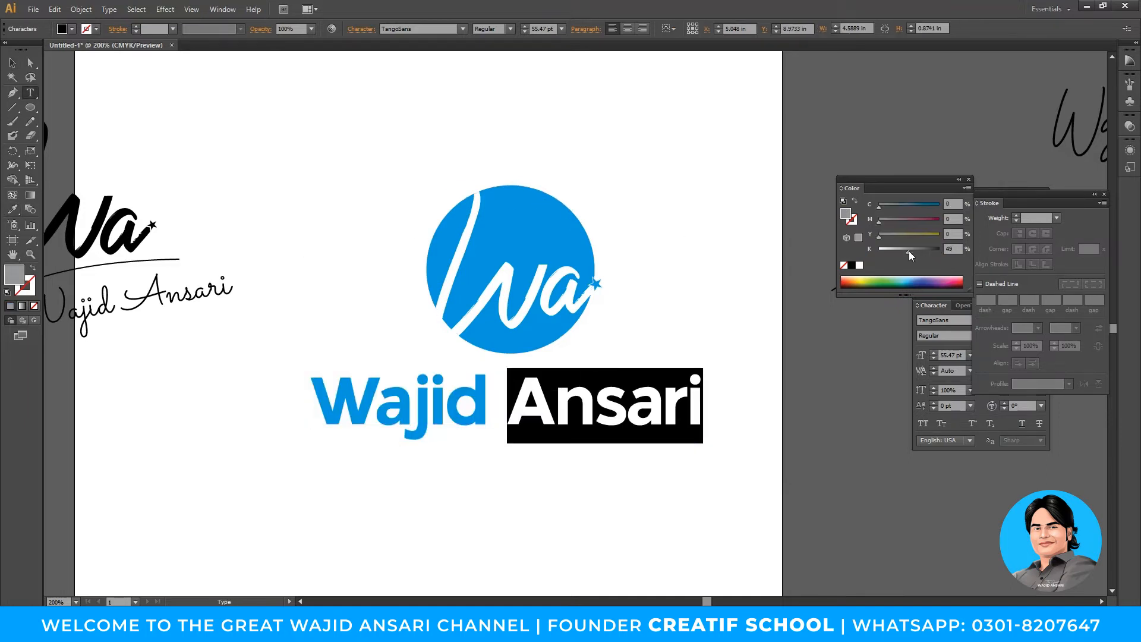
click(13, 62)
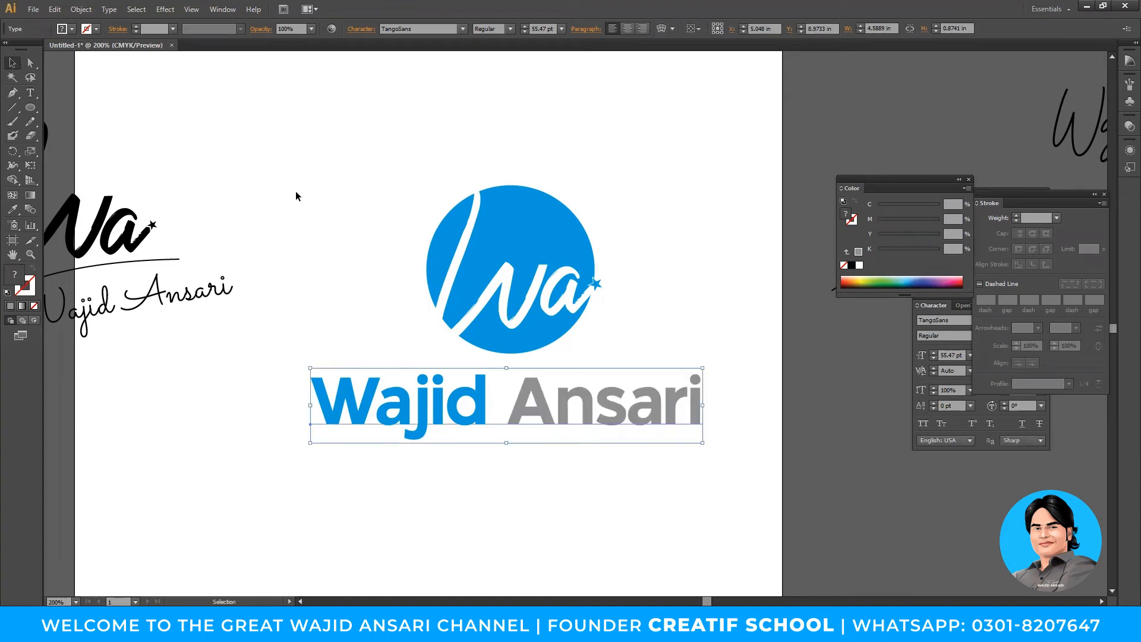
- Reduce the name slightly to 53.12 pt and nudge it into place under the badge
click(297, 195)
click(690, 416)
drag(703, 443, 693, 440)
drag(624, 401, 633, 391)
click(583, 502)
click(583, 397)
drag(402, 323, 386, 343)
click(31, 94)
click(429, 522)
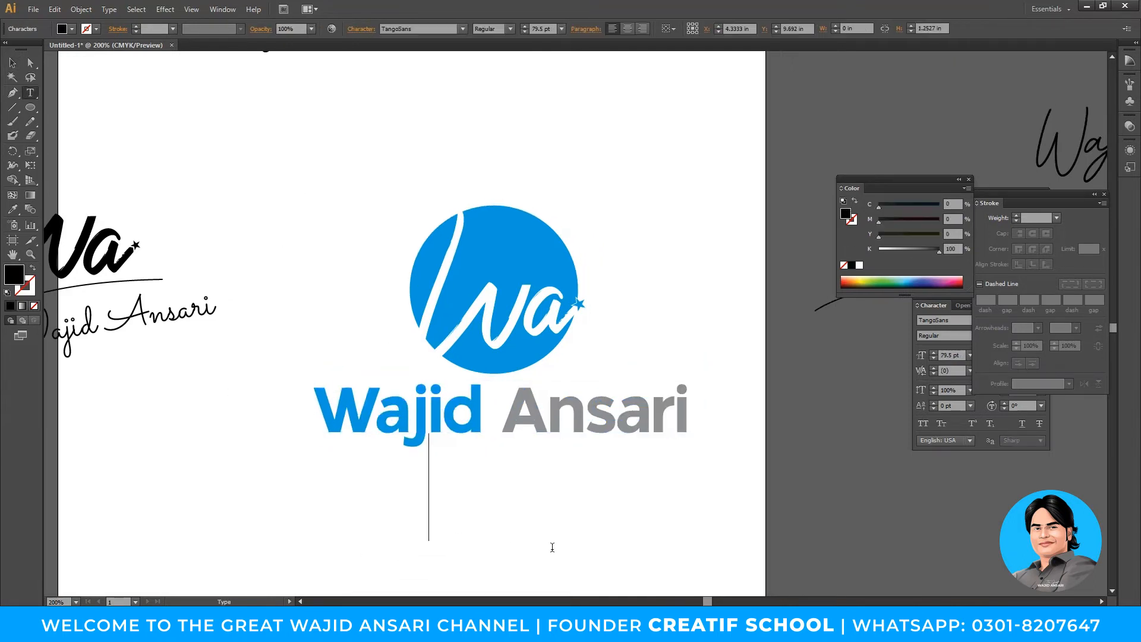